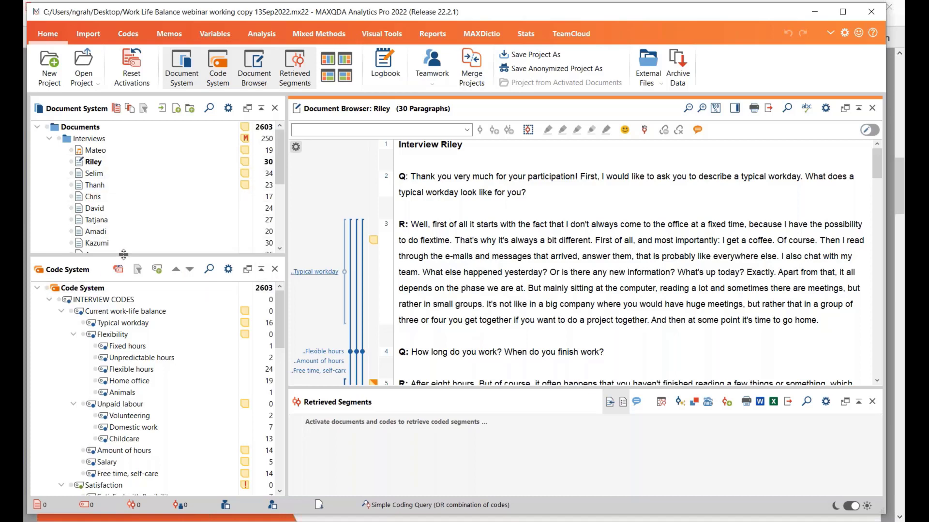
# Enlarge the Document System pane slightly so that more interview documents fit above the Code System
pyautogui.moveTo(124, 255); pyautogui.dragTo(124, 268)
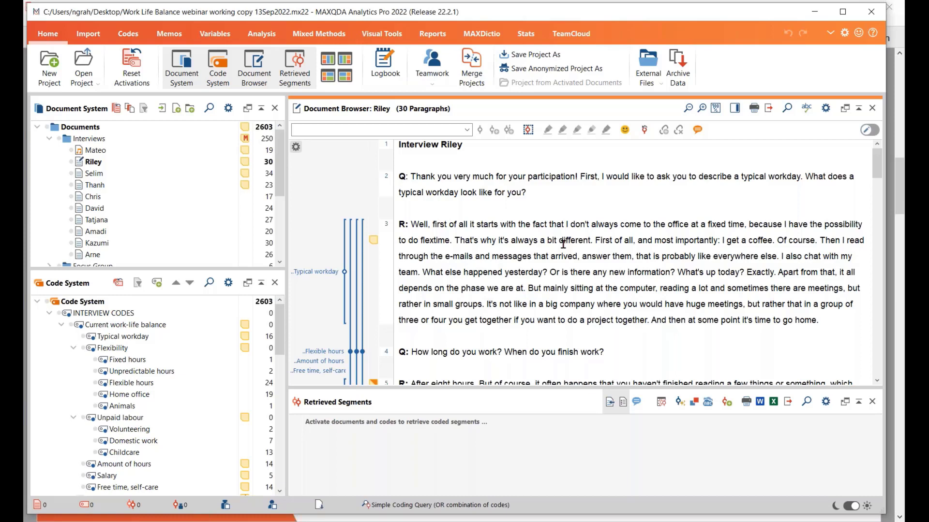
# Switch to the webinar slides in Acrobat Reader, view the "Summary of suitable functions" slide, and return to MAXQDA
pyautogui.click(25, 248)
pyautogui.scroll(-1, 123, 252)
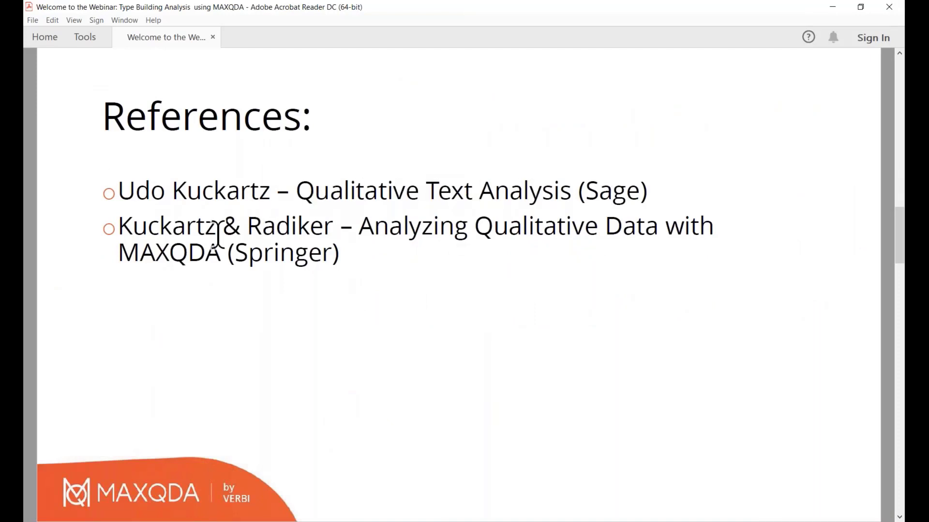
pyautogui.scroll(1, 183, 249)
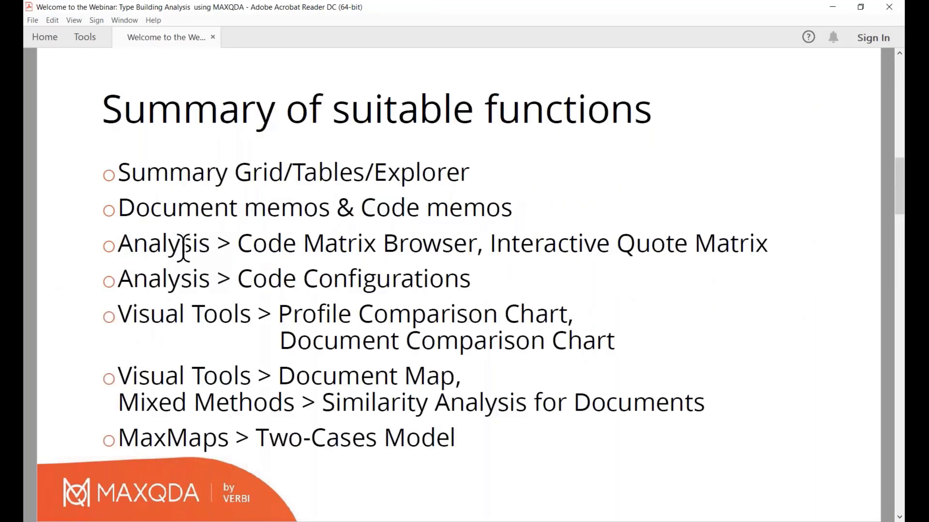
pyautogui.hotkey('alt', 'Tab')
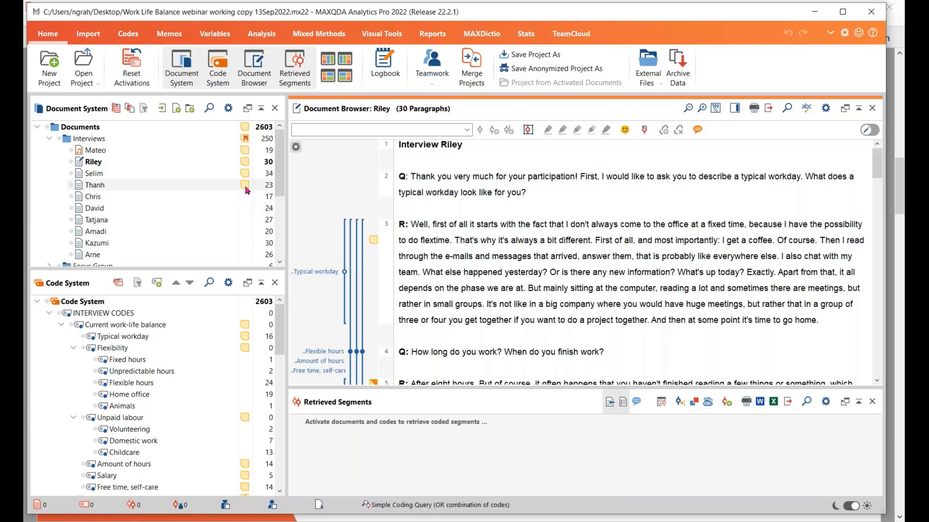
# Open the document memo of the fourth interview to read its case summary, and close it again
pyautogui.moveTo(246, 190)
pyautogui.doubleClick(245, 189)
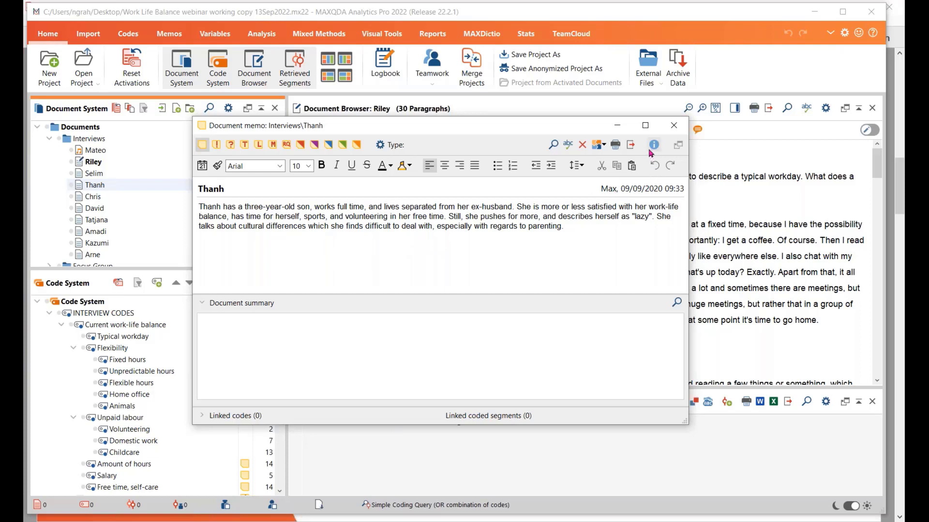
pyautogui.click(674, 126)
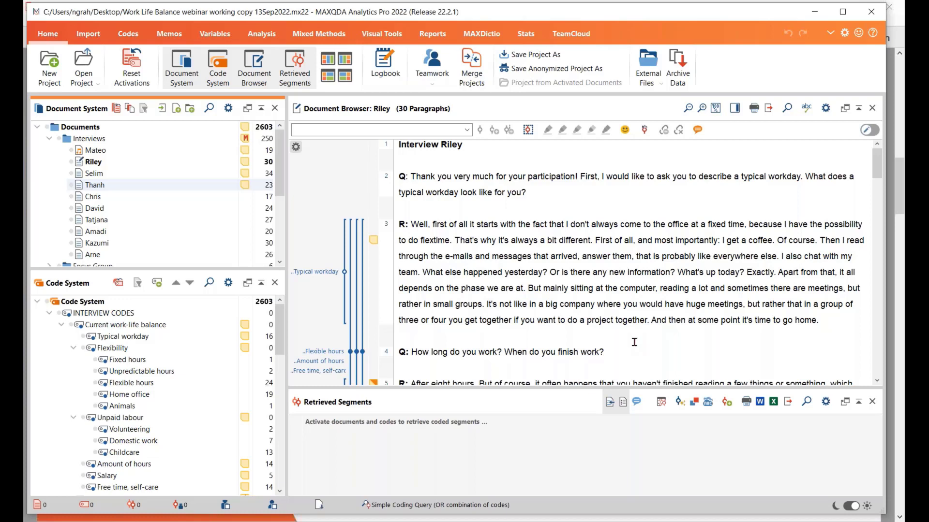
pyautogui.click(130, 456)
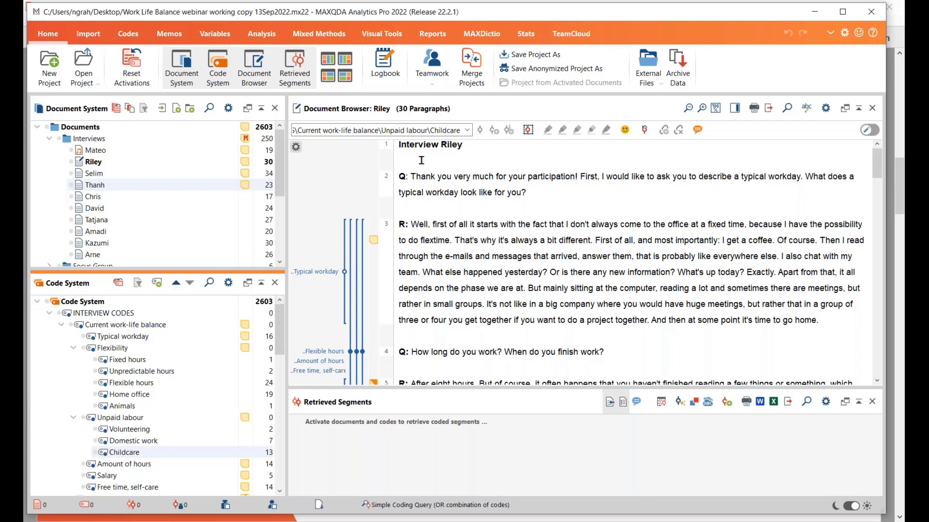
pyautogui.click(263, 35)
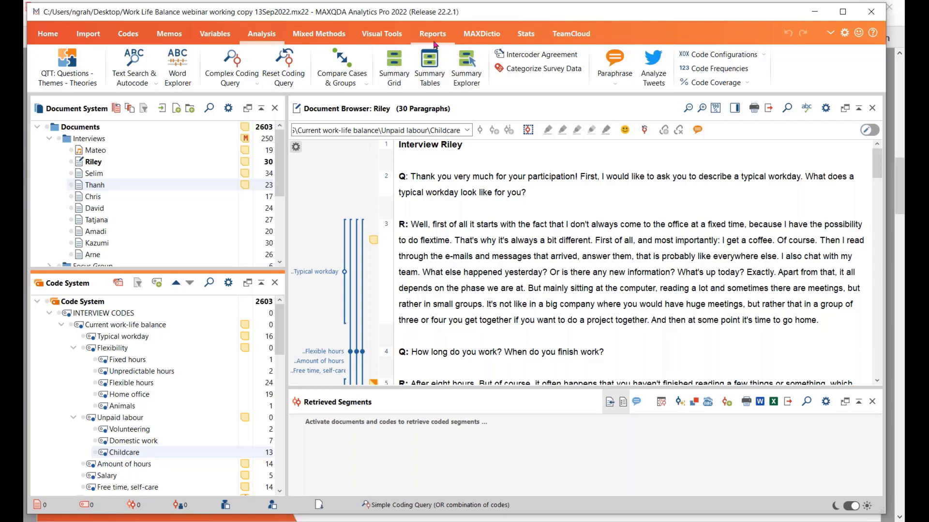
pyautogui.click(397, 66)
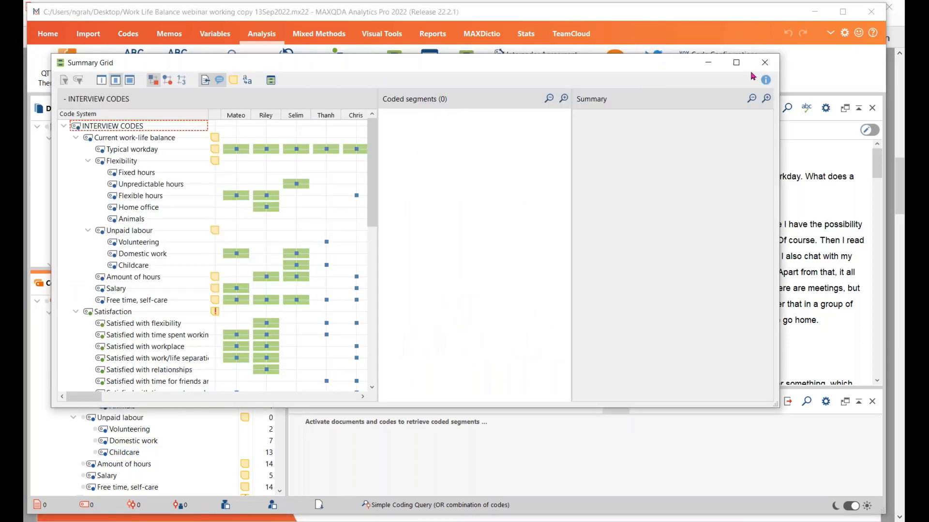
pyautogui.click(765, 62)
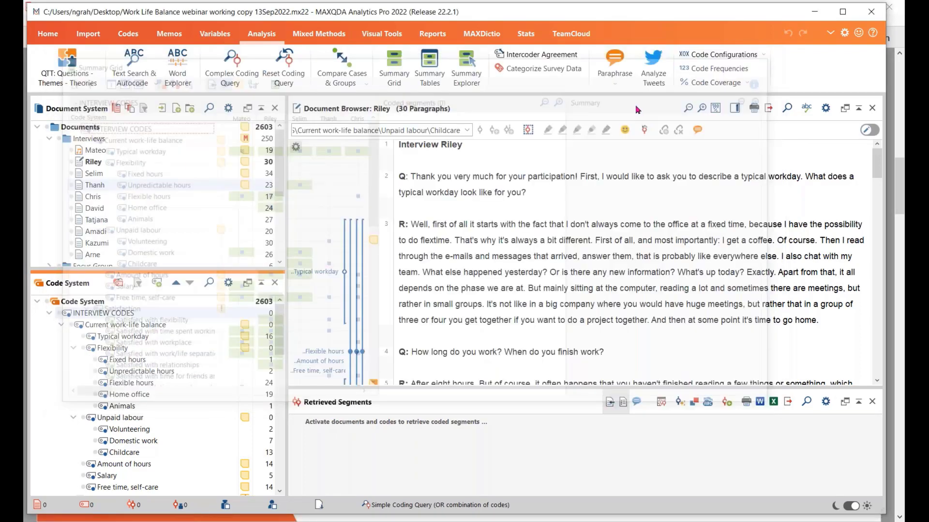
# Activate the Interviews documents and Current work-life balance codes, and show the third interview's Unpredictable hours summary in the Summary Grid
pyautogui.click(71, 324)
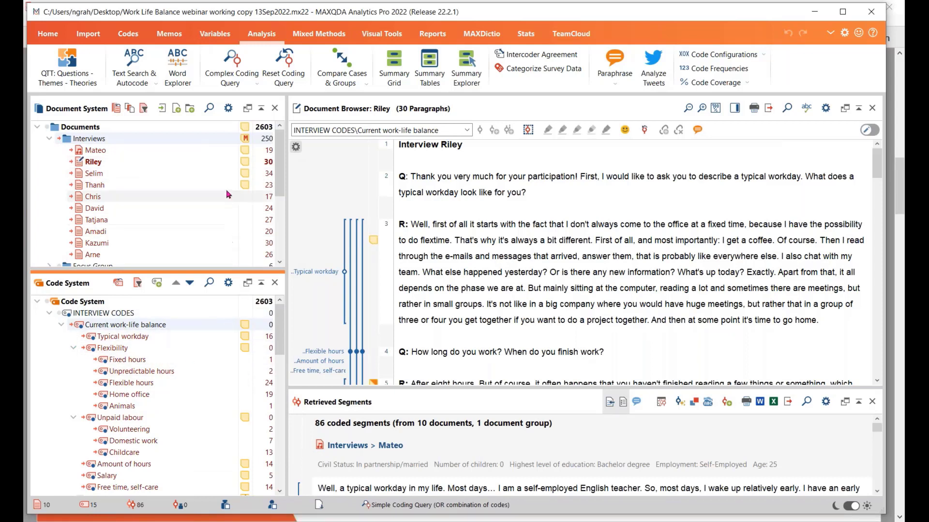
pyautogui.click(394, 68)
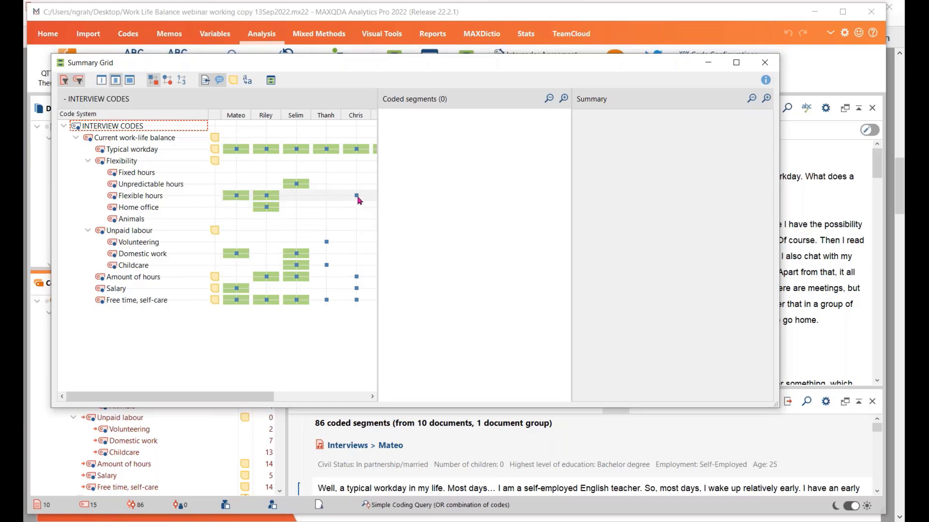
pyautogui.moveTo(359, 200)
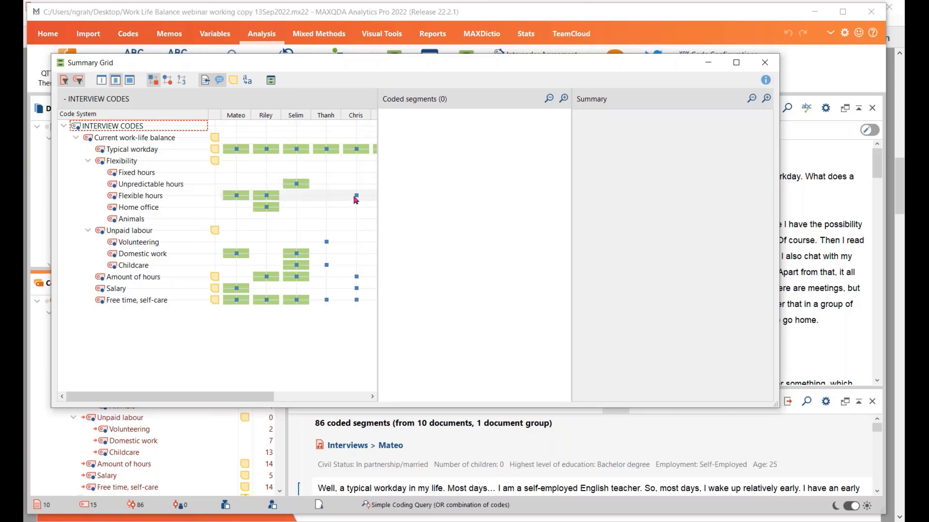
pyautogui.click(296, 185)
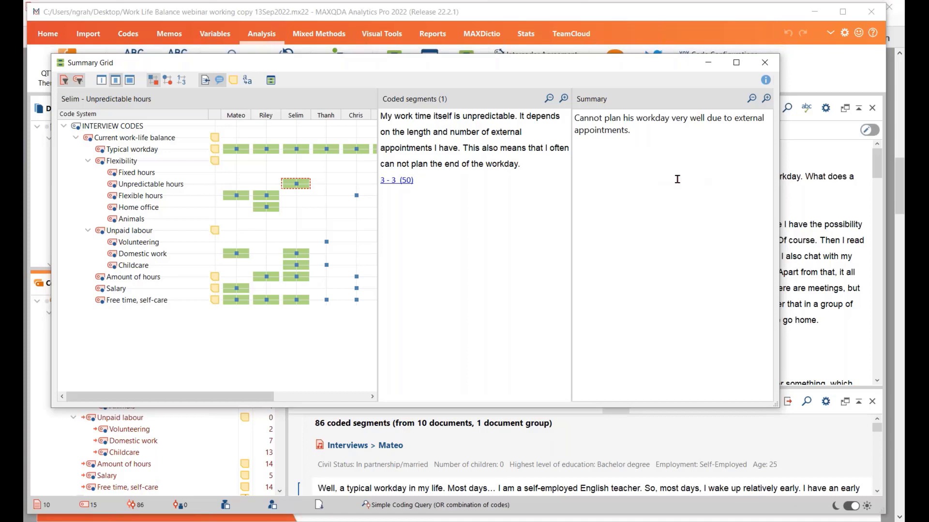
# Write a summary for the fourth interview's Volunteering cell, stating that it covers the interviewee's views on volunteering
pyautogui.click(327, 243)
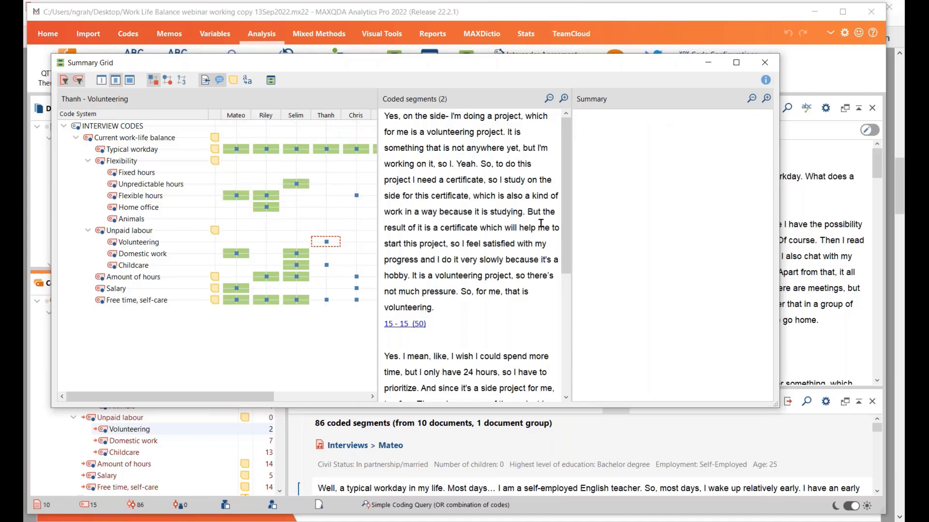
pyautogui.moveTo(566, 219)
pyautogui.mouseDown()
pyautogui.moveTo(565, 336)
pyautogui.moveTo(565, 217)
pyautogui.mouseUp()
pyautogui.write("Thanh's")
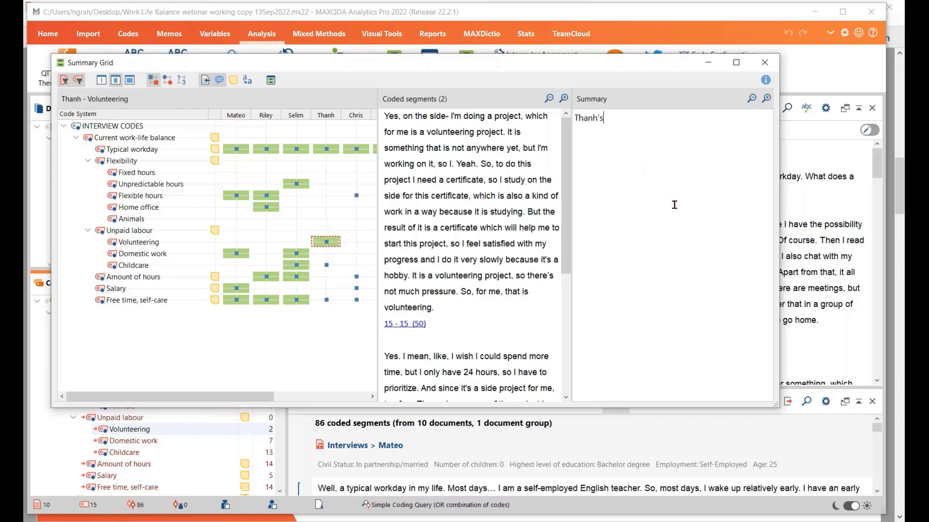
pyautogui.write(' vies')
pyautogui.press('BackSpace')
pyautogui.press('BackSpace')
pyautogui.write('ws on volunteering.')
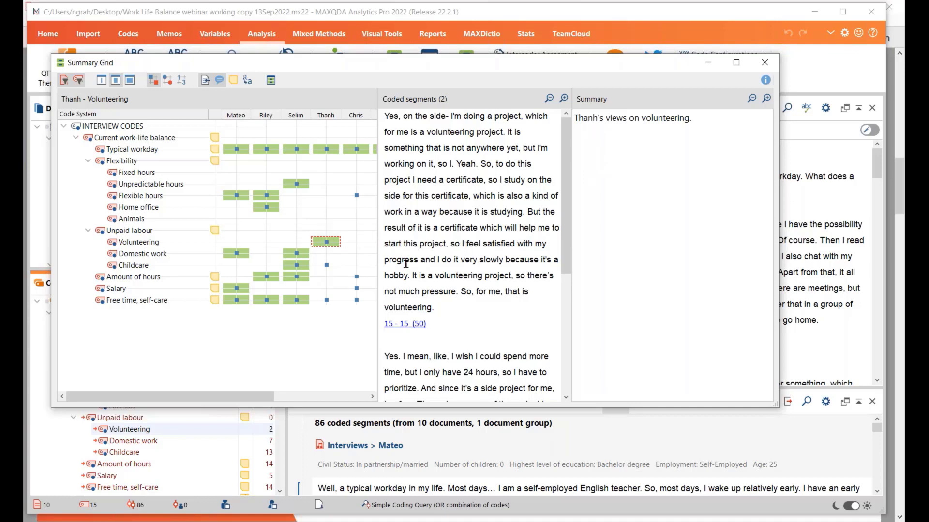
# Examine the third interview's Childcare segments and summary, and compare coded and summarised cells across the grid
pyautogui.click(296, 265)
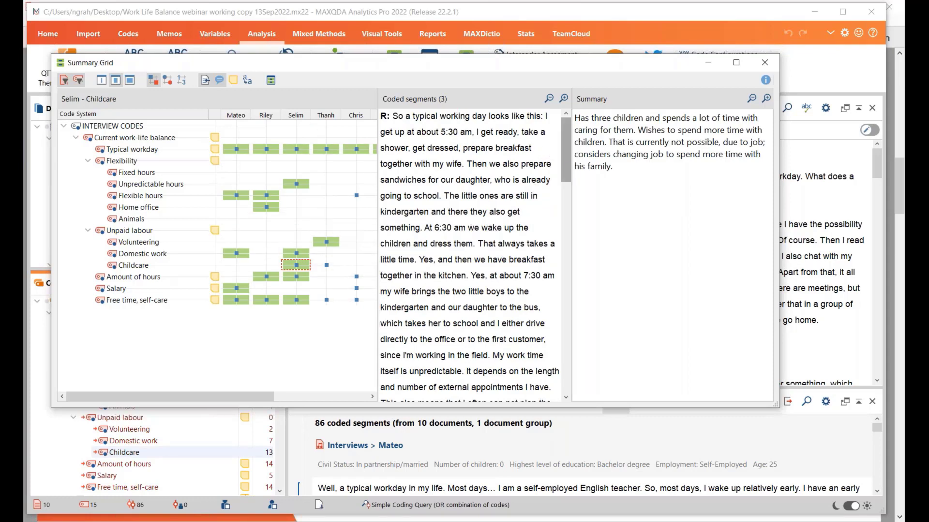
pyautogui.moveTo(567, 166); pyautogui.dragTo(595, 155)
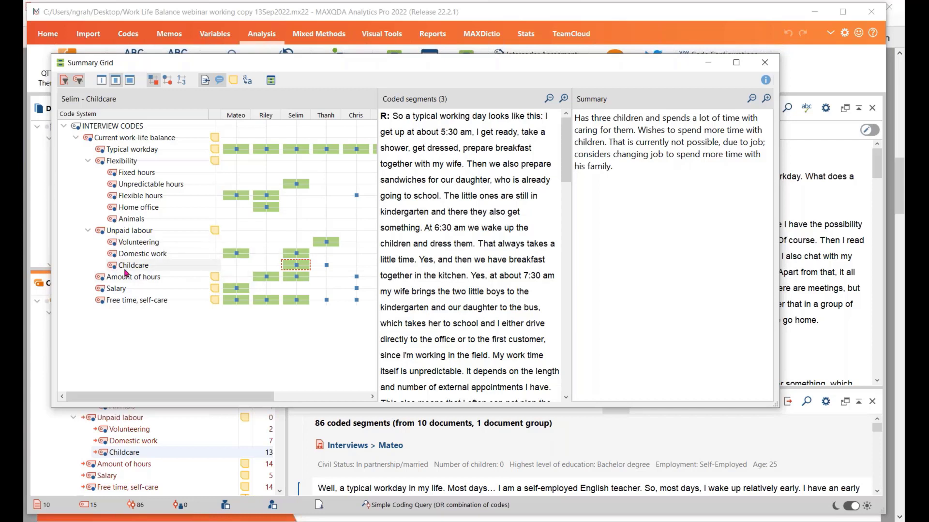
pyautogui.moveTo(301, 282)
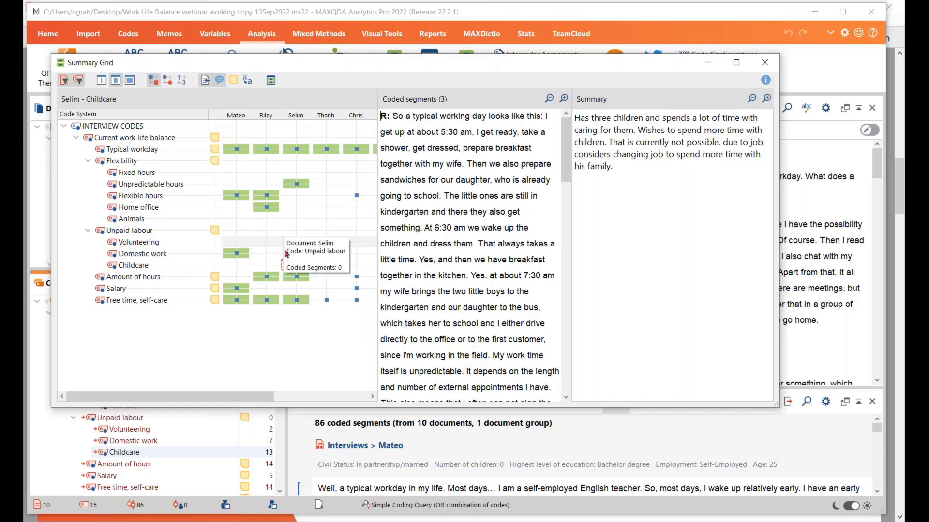
pyautogui.moveTo(303, 300)
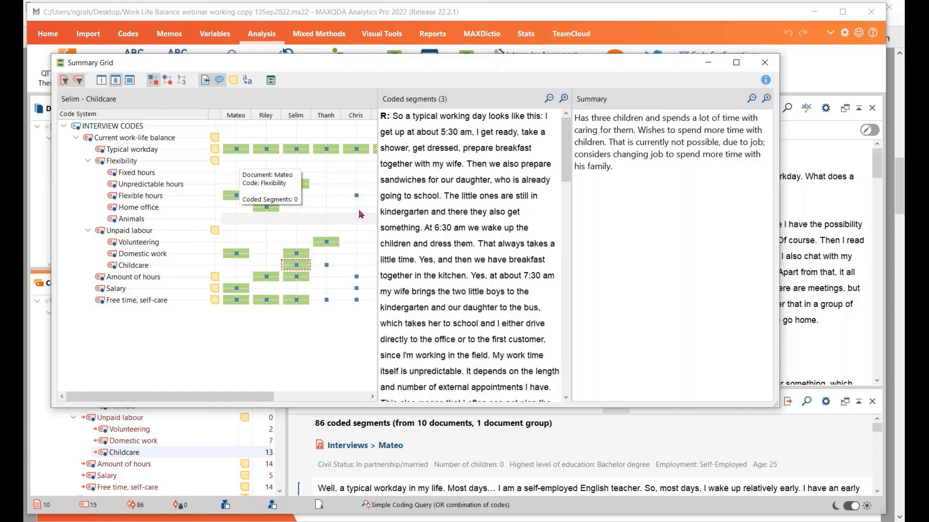
pyautogui.moveTo(360, 202)
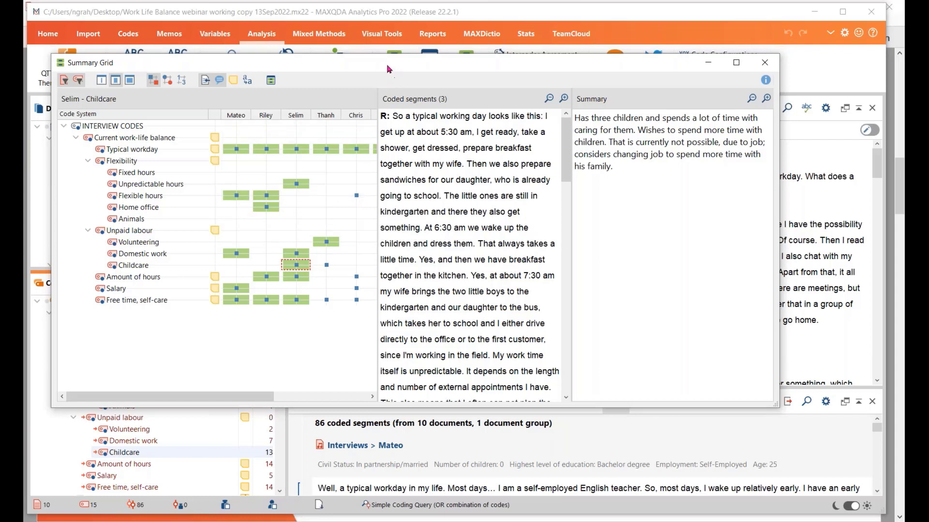
# Open Summary Tables from the Summary Grid and review the existing work-life balance, Typical Workdays, and Time and childcare tables
pyautogui.moveTo(387, 68); pyautogui.dragTo(387, 114)
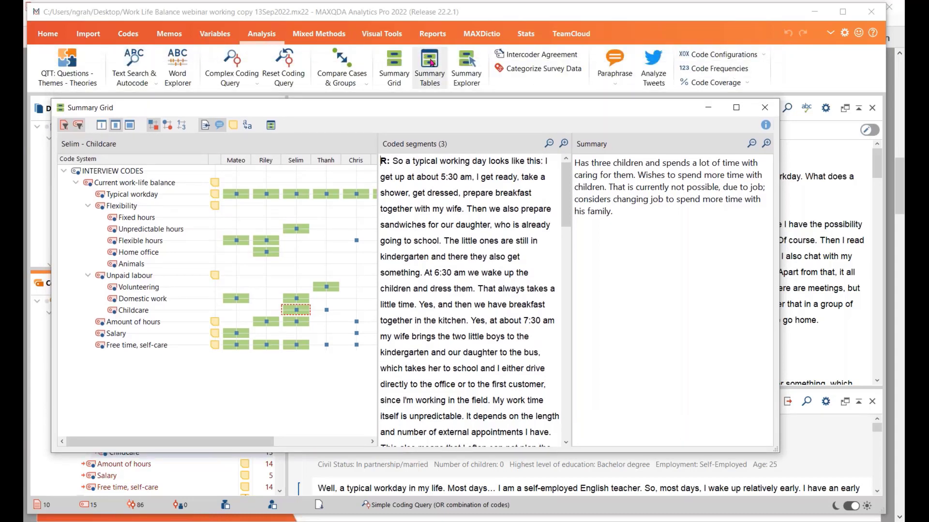
pyautogui.click(271, 125)
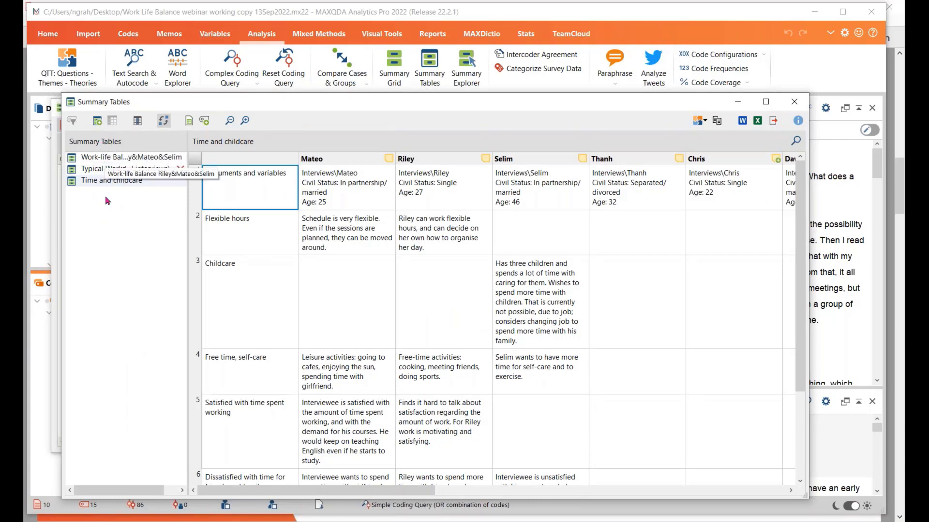
pyautogui.click(112, 157)
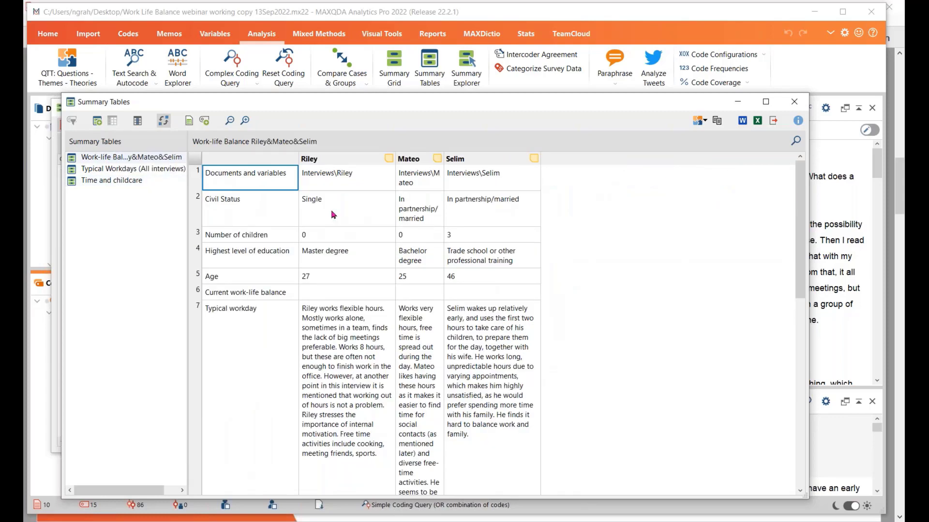
pyautogui.click(124, 170)
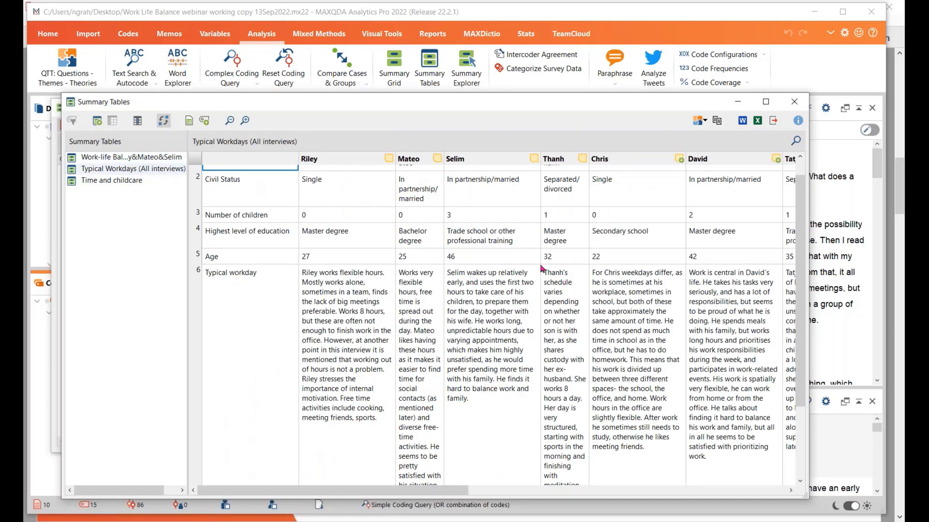
pyautogui.click(105, 181)
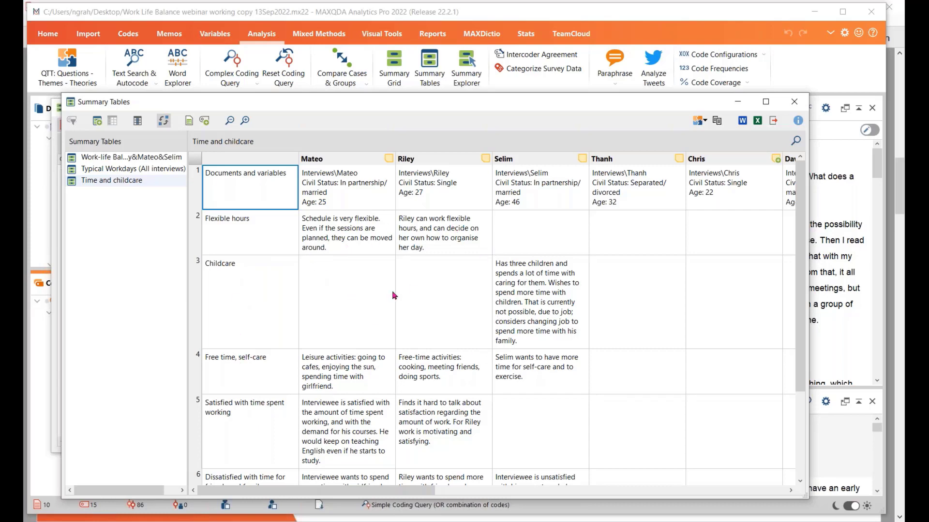
pyautogui.scroll(-3, 409, 293)
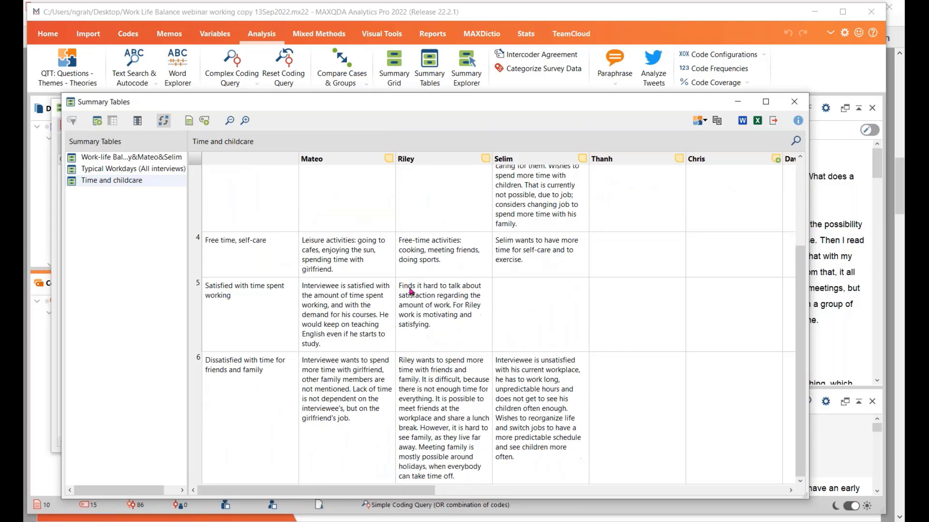
pyautogui.scroll(3, 409, 291)
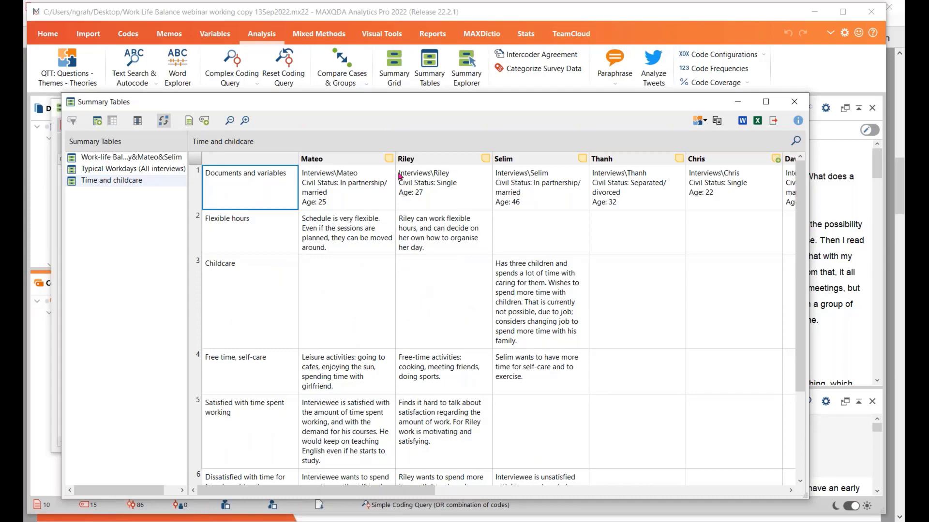
# Create a summary table for the activated documents with Volunteering added to the preselected codes, and swap its rows and columns
pyautogui.moveTo(387, 107); pyautogui.dragTo(397, 69)
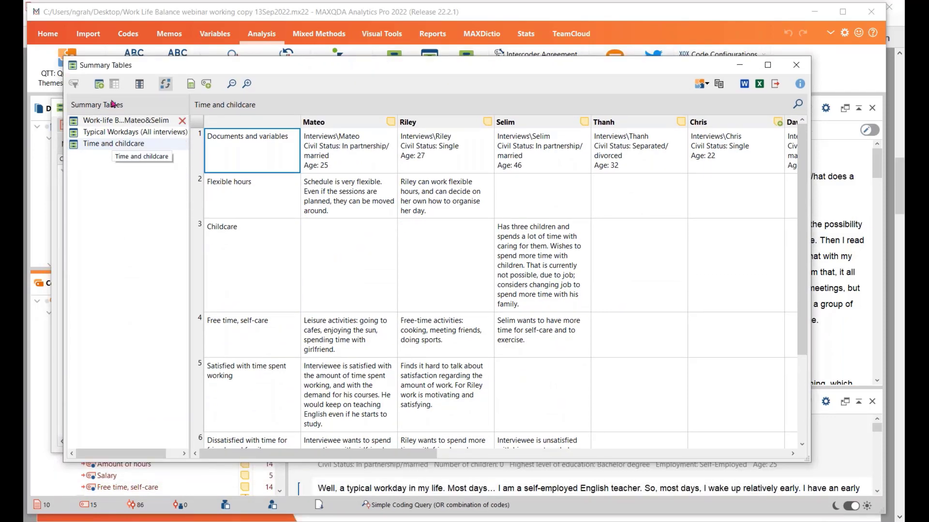
pyautogui.click(99, 83)
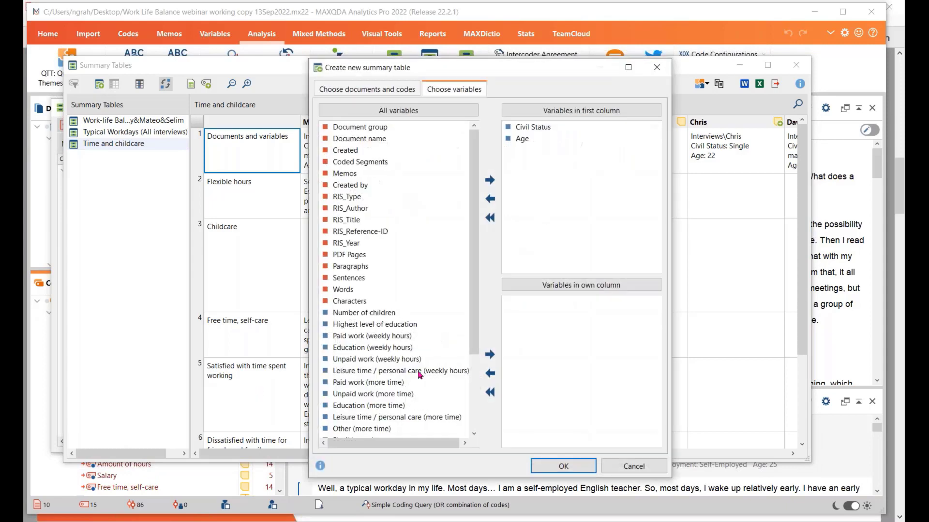
pyautogui.click(371, 93)
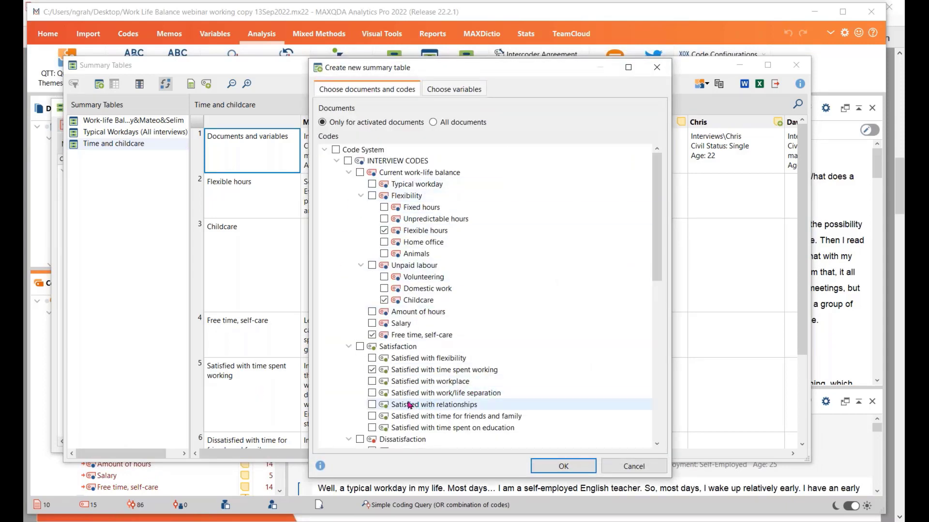
pyautogui.click(384, 277)
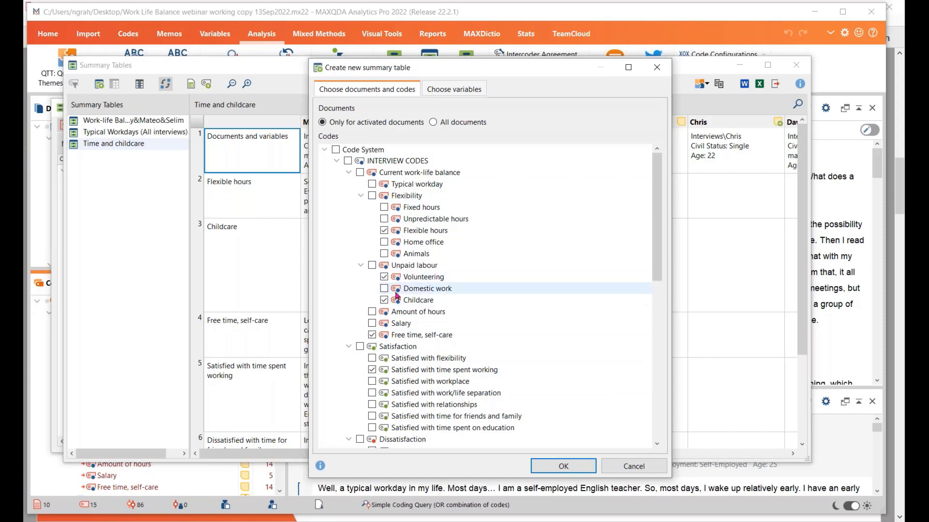
pyautogui.click(564, 466)
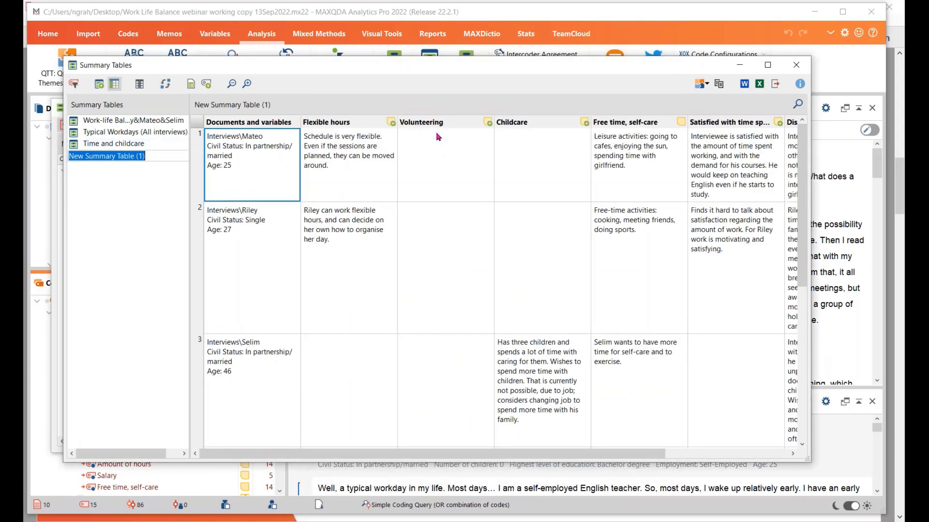
pyautogui.click(166, 84)
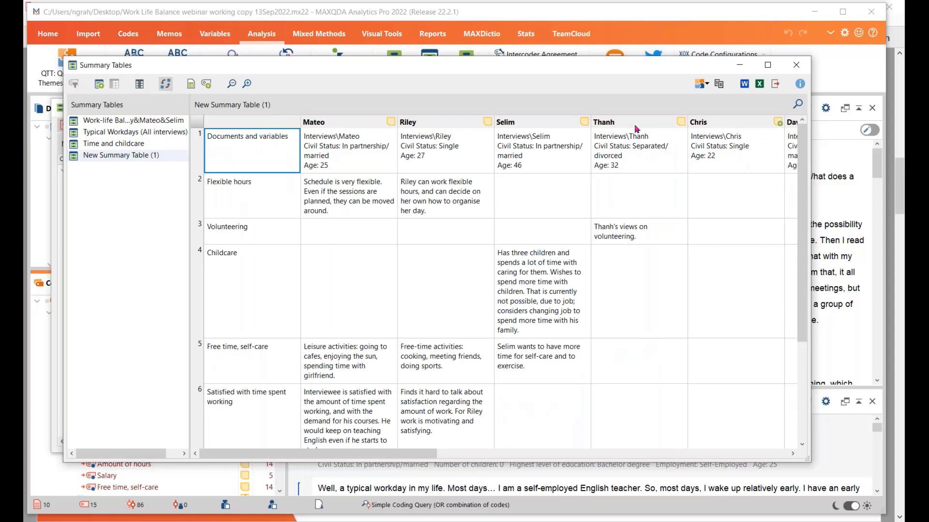
# Rename the new summary table as "Volunteering and time"
pyautogui.click(651, 236)
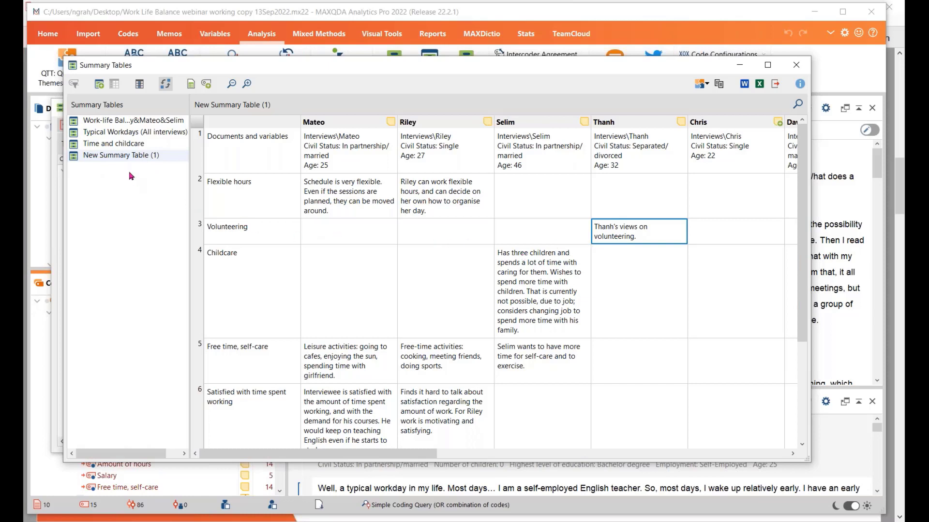
pyautogui.moveTo(116, 159)
pyautogui.click(115, 158)
pyautogui.rightClick(115, 156)
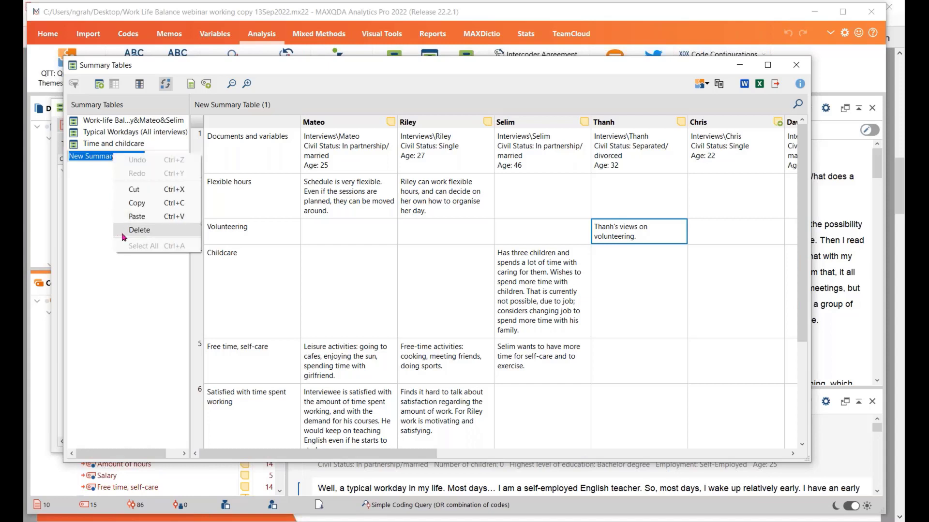
pyautogui.click(141, 273)
pyautogui.click(109, 159)
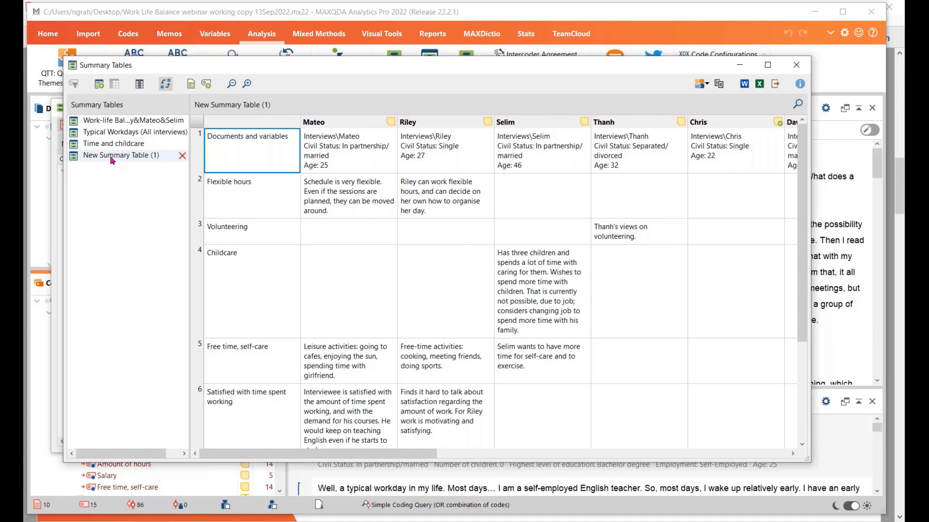
pyautogui.rightClick(112, 160)
pyautogui.click(131, 178)
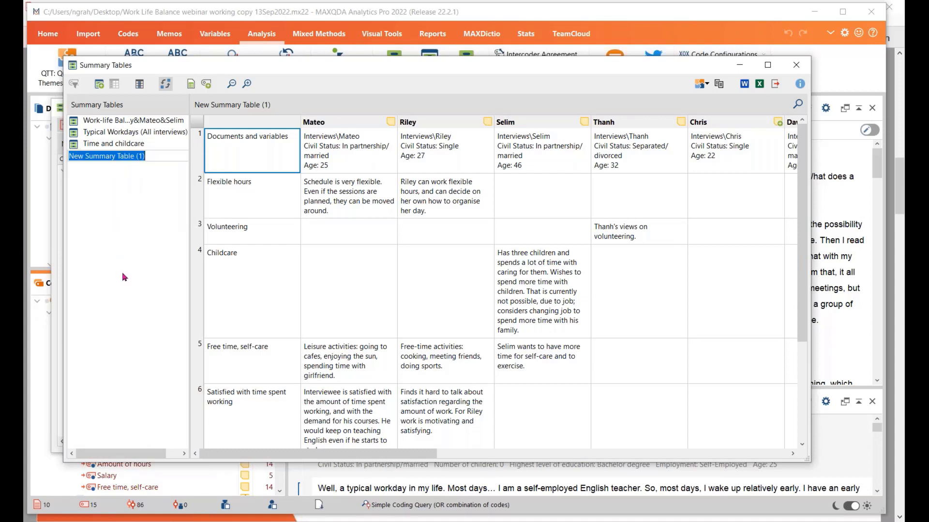
pyautogui.write('Volunteering and time')
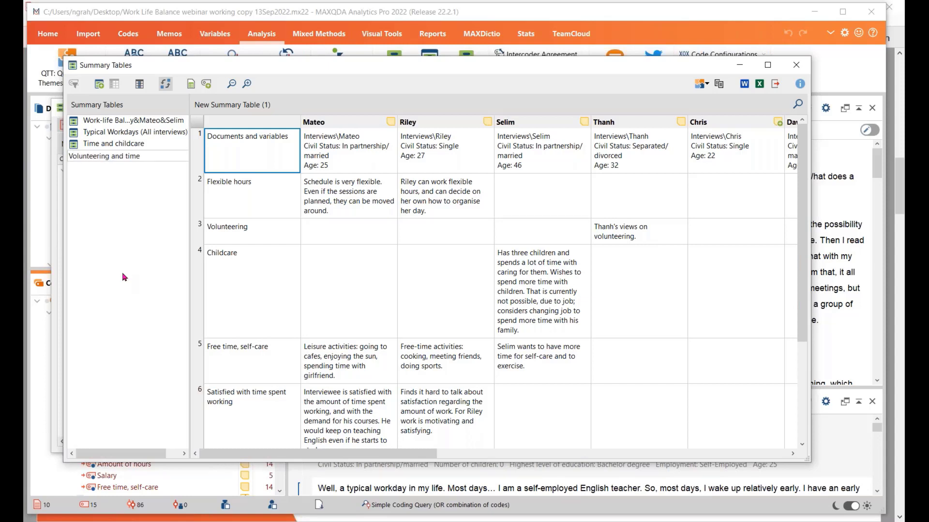
pyautogui.press('Return')
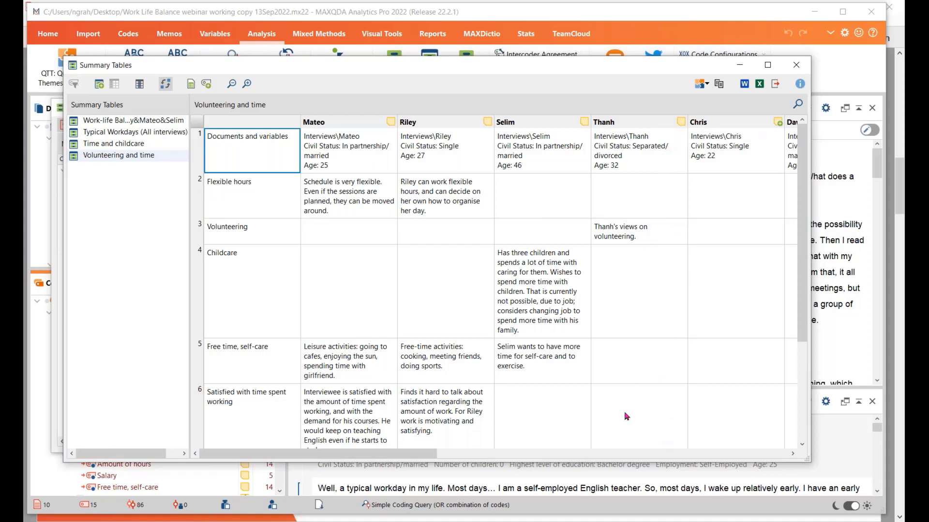
# Add placeholder text as the document summary in the fourth interview's document memo and close the memo
pyautogui.click(681, 122)
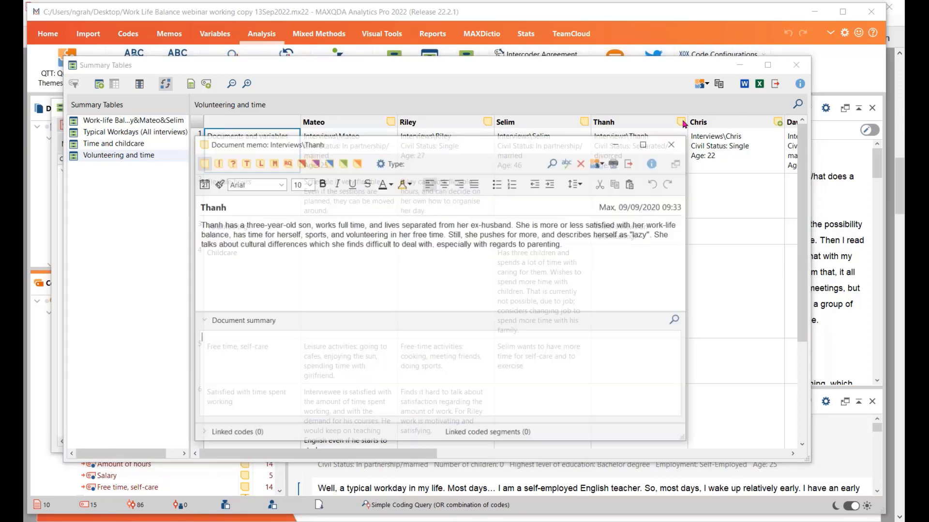
pyautogui.click(235, 358)
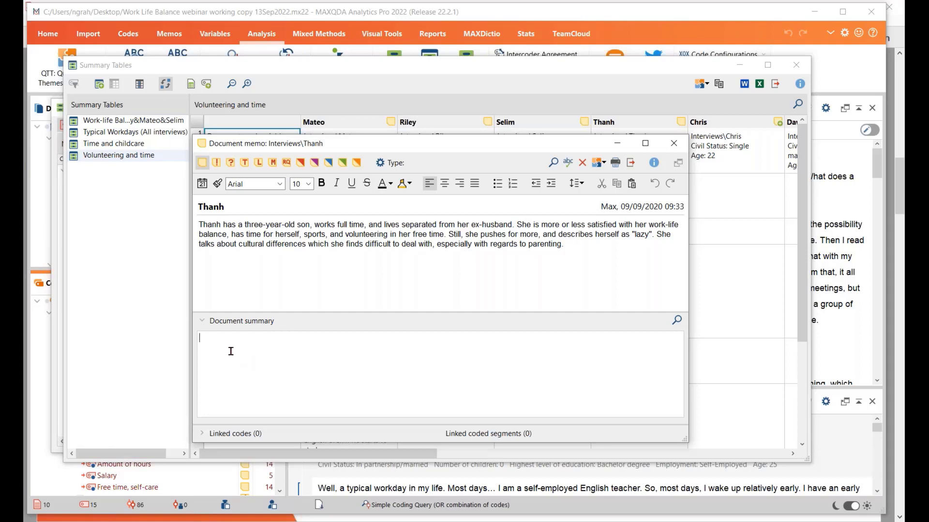
pyautogui.write('xm zf/zd n/ldzfn xfln /lxf n/gfxxn /lkfx')
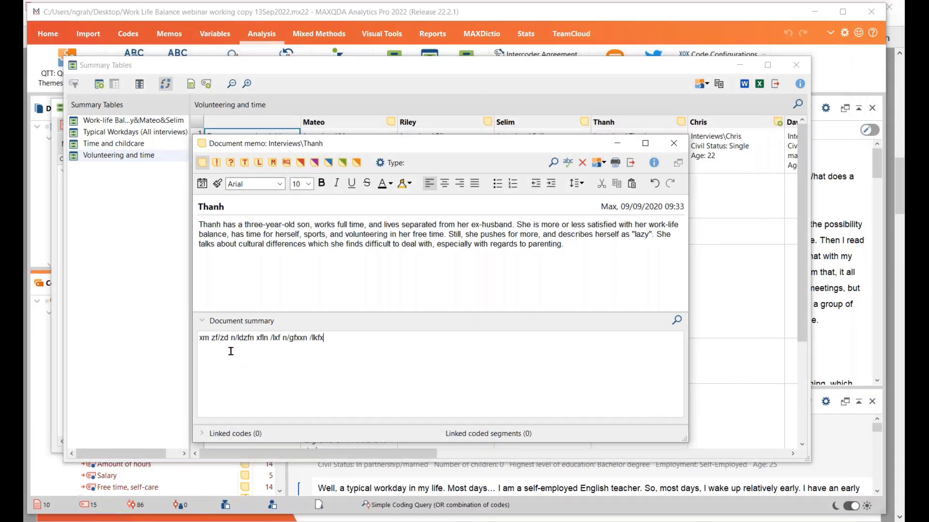
pyautogui.write(' n/fl gf/ kmgdlt/')
pyautogui.click(672, 146)
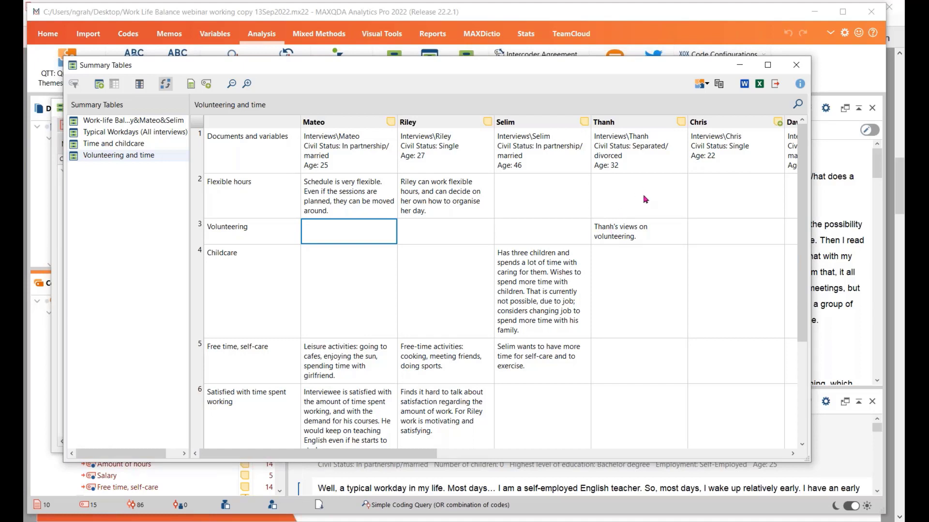
# Swap the summary table's rows and columns, and add placeholder text as the code summary in the "Free time, self-care" memo
pyautogui.click(165, 85)
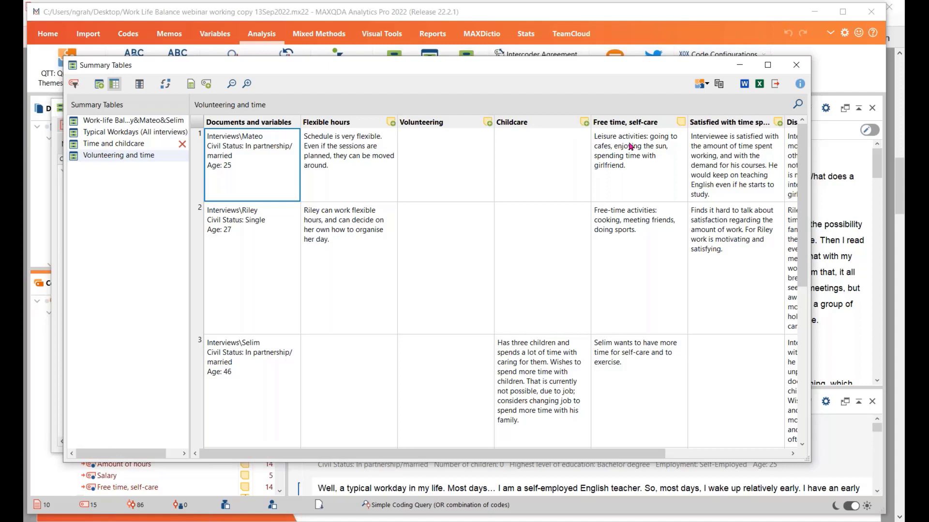
pyautogui.click(681, 122)
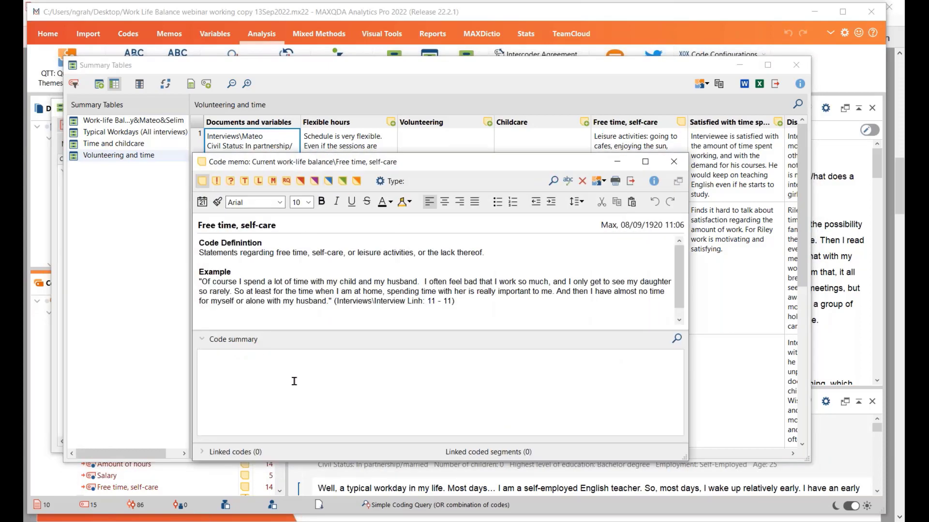
pyautogui.write('dzn /lsn /lfn /lfnx f/lsf/ln gf/lfsn g/flx n/ kx')
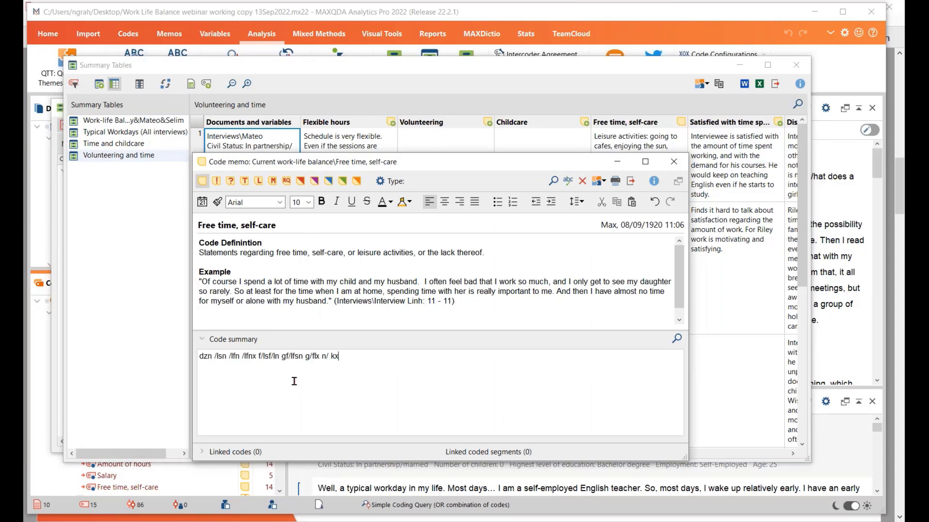
pyautogui.write('ngf')
pyautogui.click(674, 165)
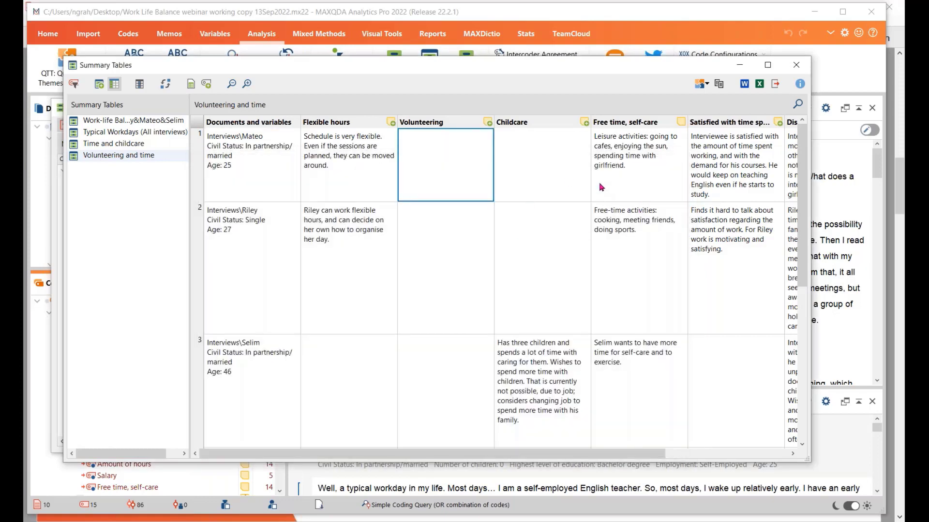
# Close Summary Tables and the Summary Grid, and check the suitable functions slide in Adobe Acrobat Reader before returning to MAXQDA
pyautogui.click(797, 68)
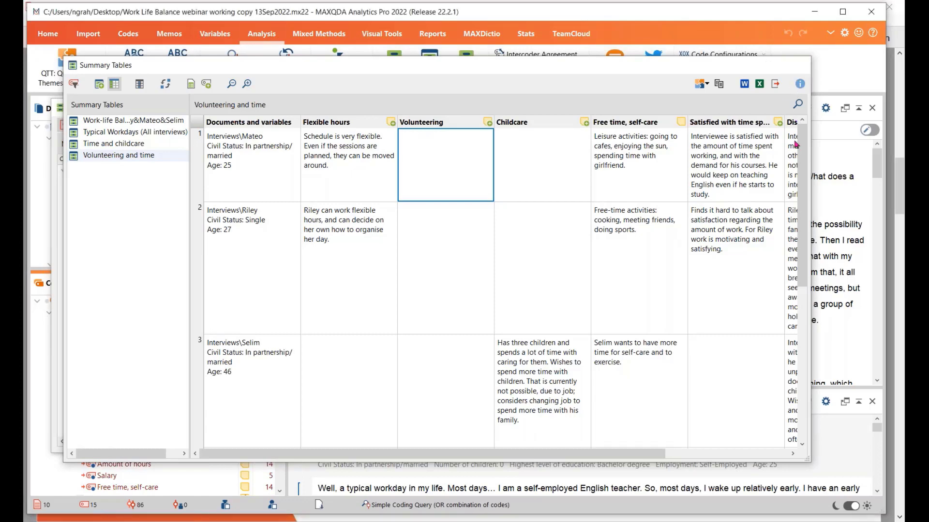
pyautogui.click(767, 108)
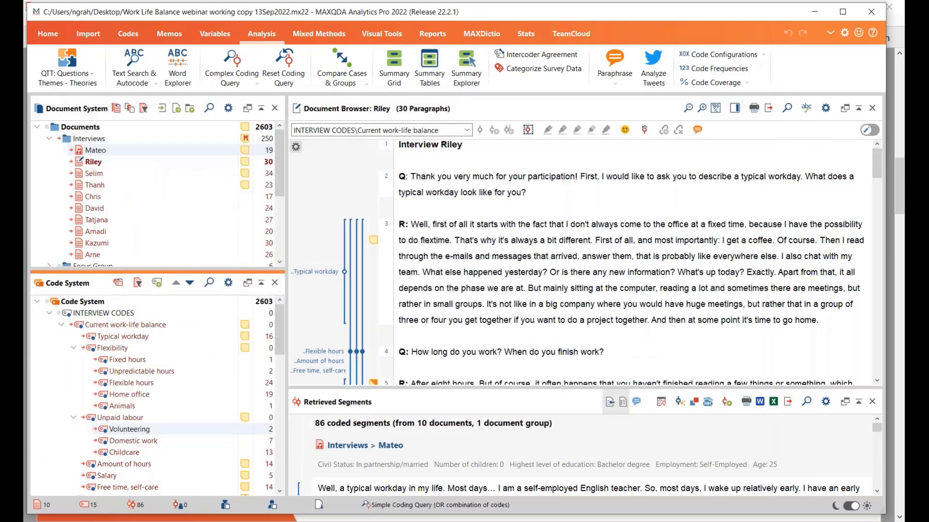
pyautogui.hotkey('alt', 'Tab')
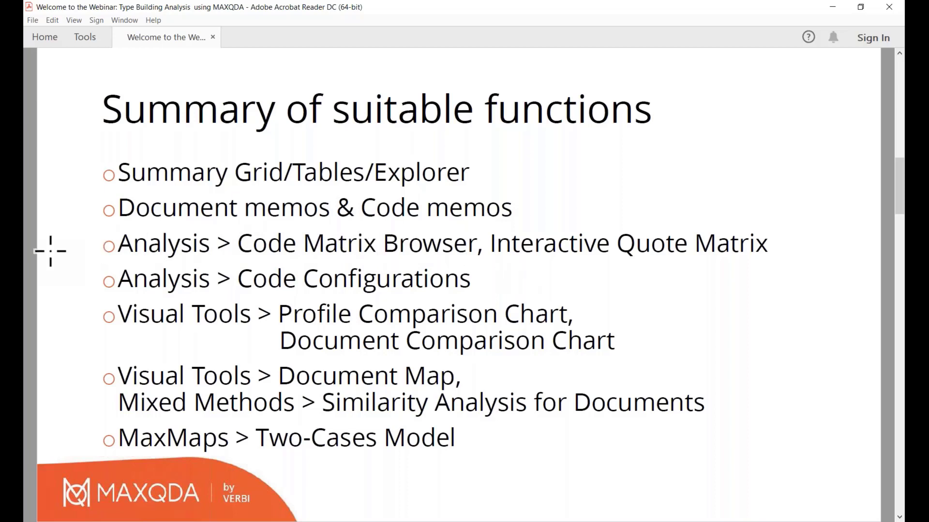
pyautogui.hotkey('alt', 'Tab')
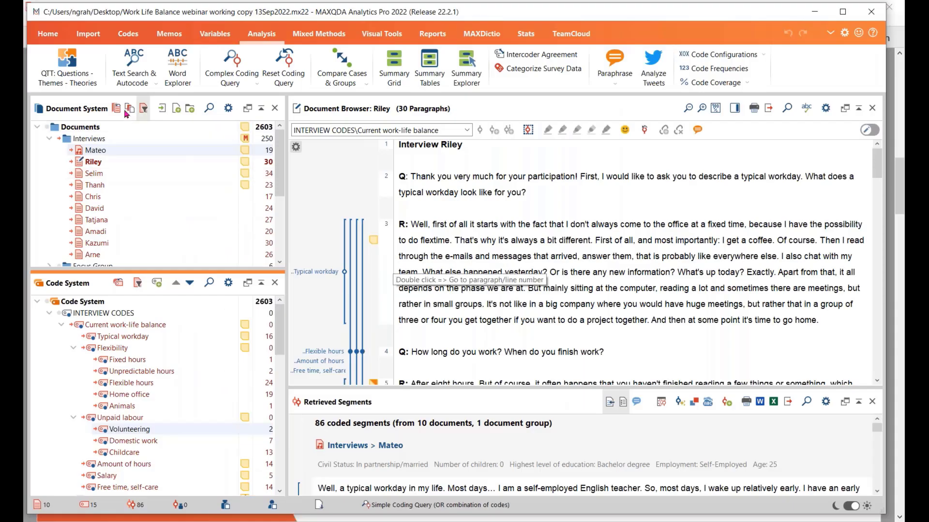
# Clear all document and code activations and open the recent project "Life Satisfaction webinar working copy 31Aug2022"
pyautogui.click(129, 108)
pyautogui.click(119, 283)
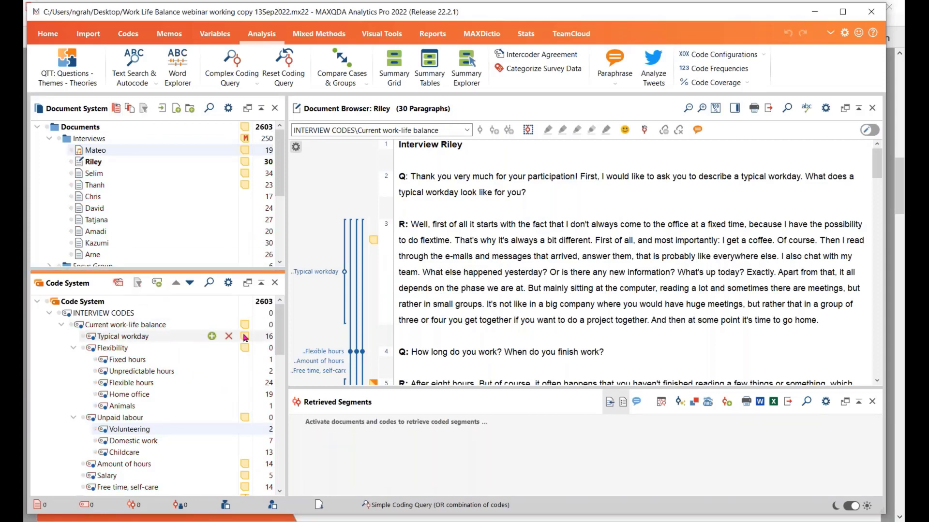
pyautogui.click(51, 36)
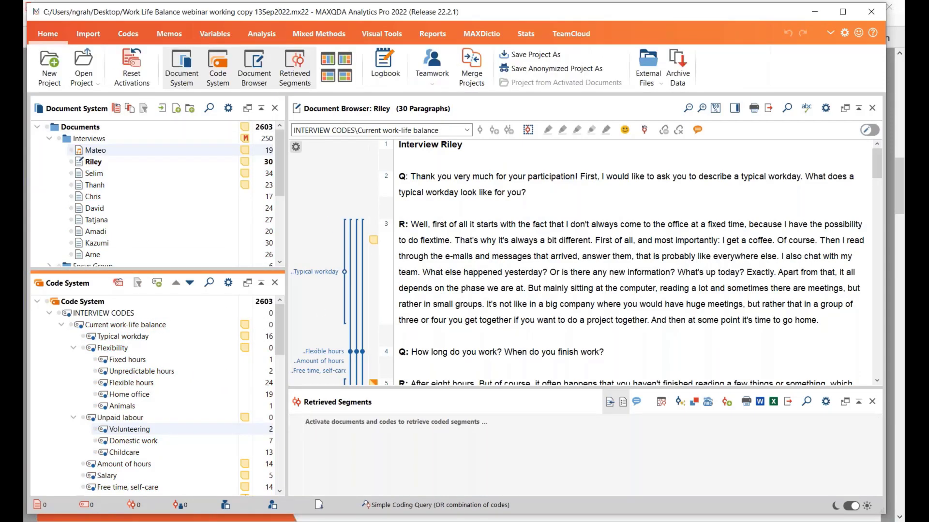
pyautogui.click(89, 84)
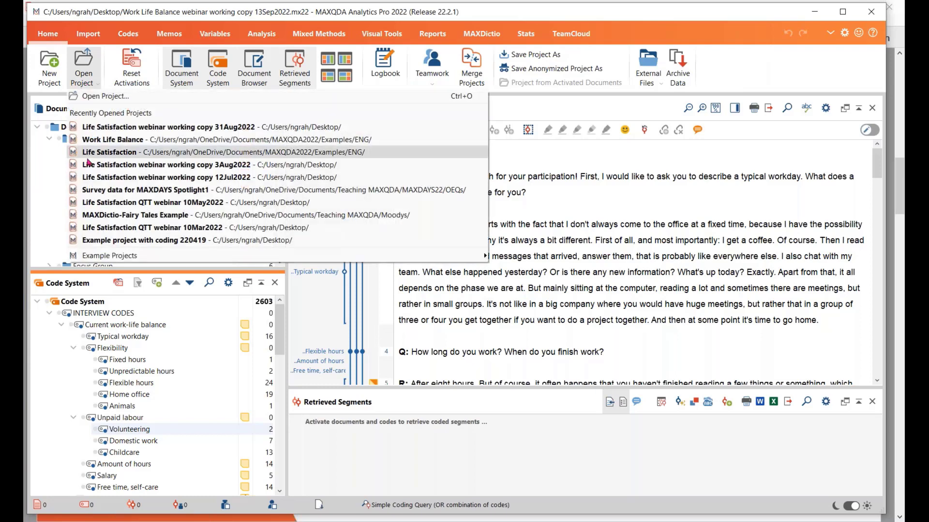
pyautogui.click(182, 126)
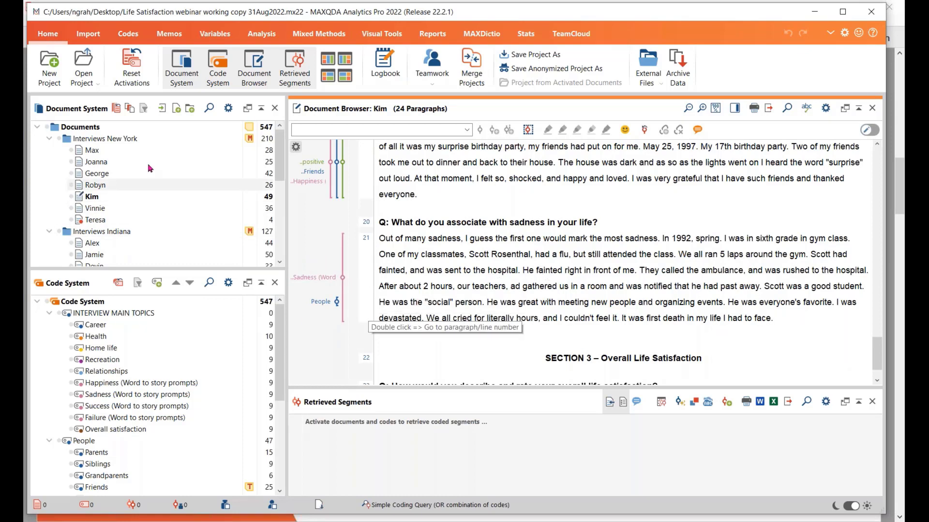
# Activate the Interviews New York group and the People code with its subcodes, and create a Code Matrix Browser for these activated documents and codes
pyautogui.click(69, 139)
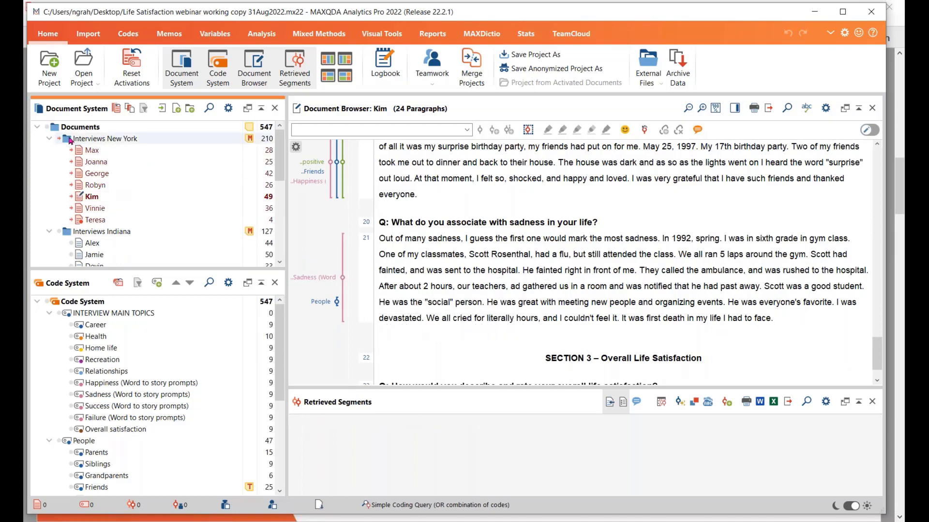
pyautogui.scroll(-2, 99, 382)
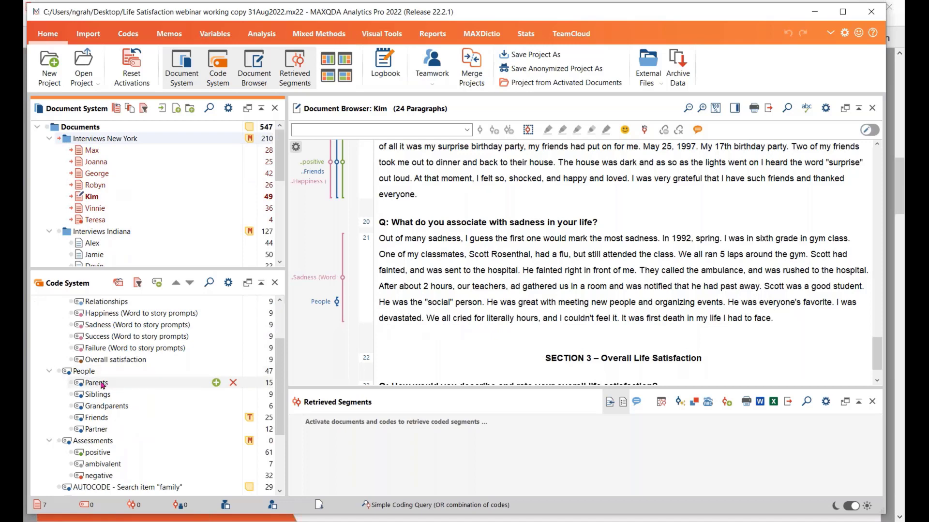
pyautogui.click(69, 373)
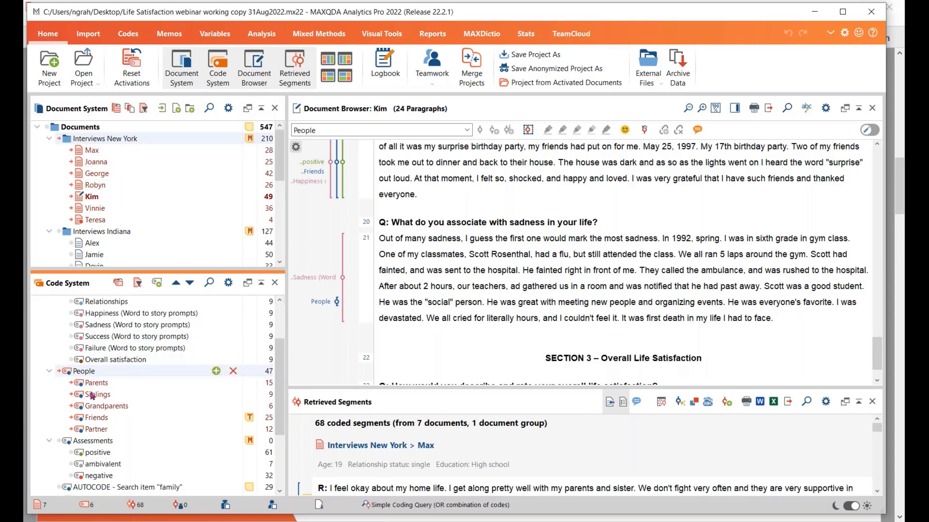
pyautogui.click(382, 33)
pyautogui.click(104, 65)
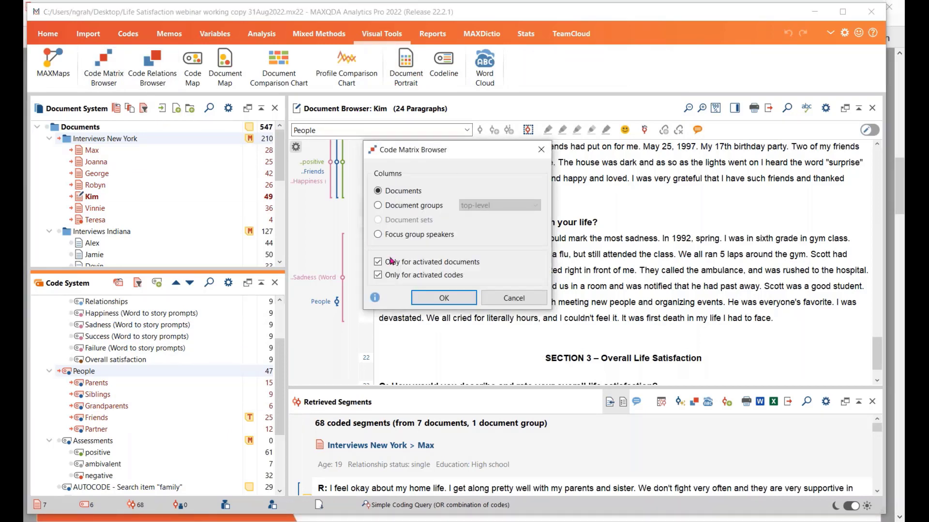
pyautogui.click(434, 299)
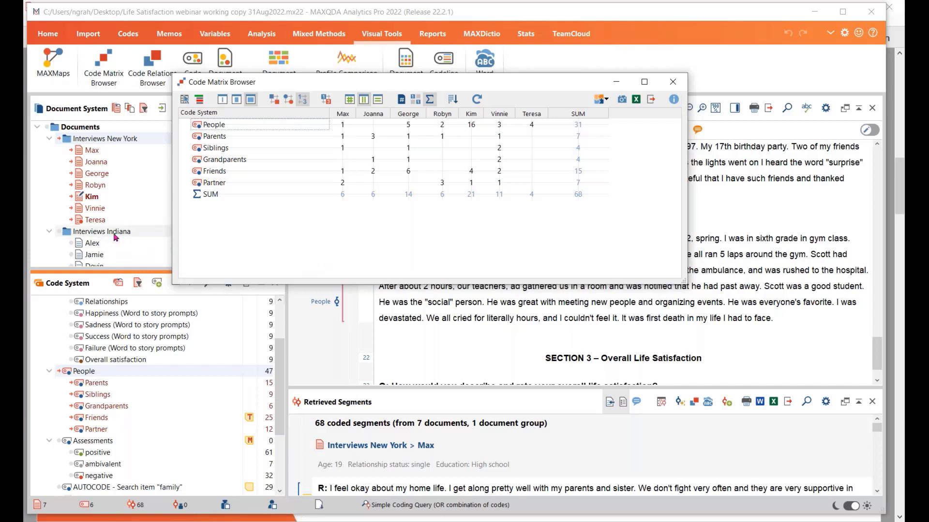
# Remove the seventh New York document from the Code Matrix Browser by deactivating it in the document system
pyautogui.moveTo(327, 85); pyautogui.dragTo(454, 96)
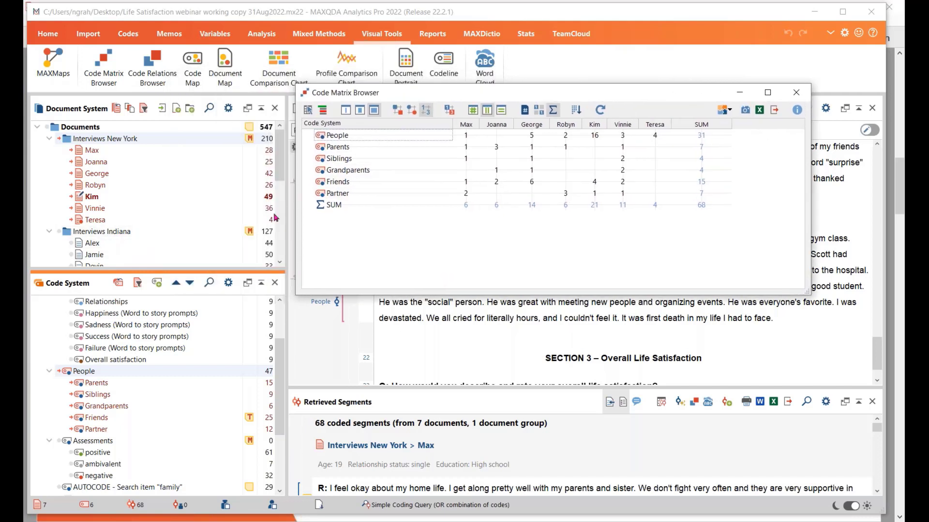
pyautogui.click(79, 222)
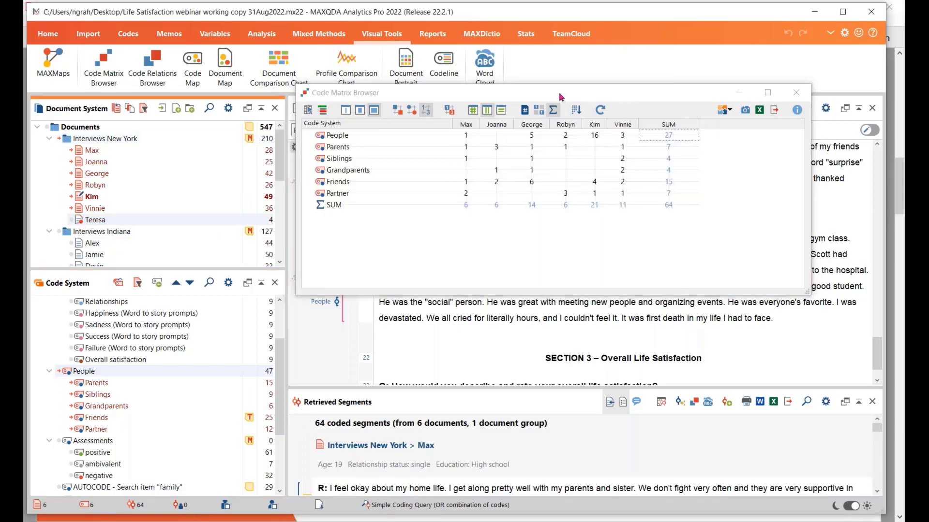
pyautogui.moveTo(560, 97); pyautogui.dragTo(442, 88)
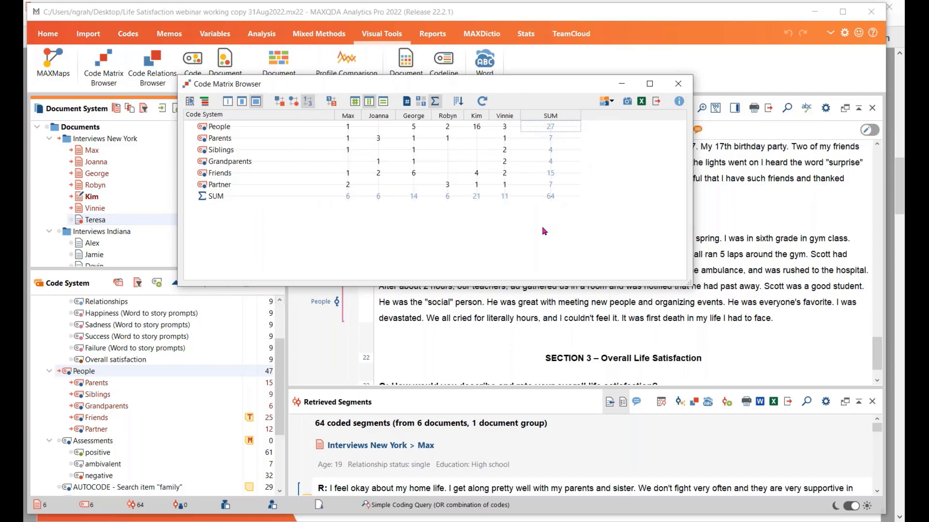
# Toggle the matrix sums off and back on, and display the code frequencies as squares to inspect the Friends row
pyautogui.click(435, 102)
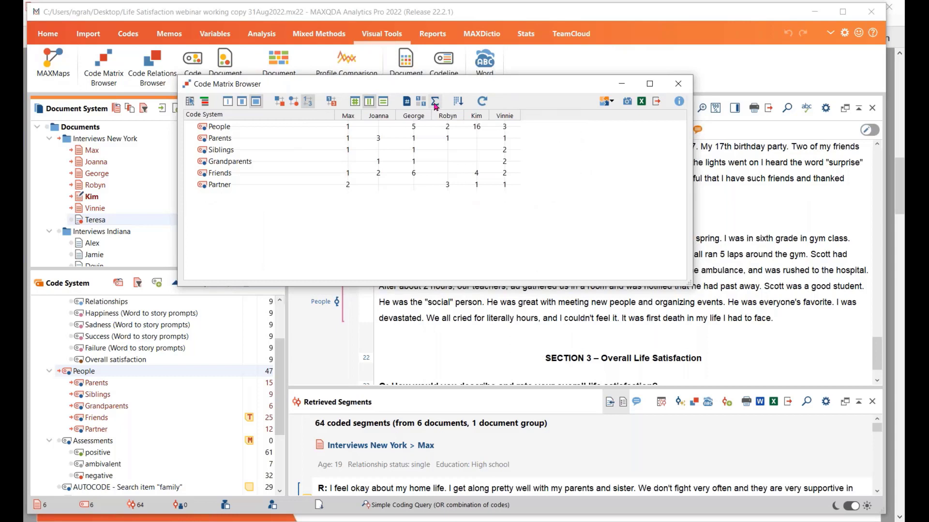
pyautogui.click(435, 103)
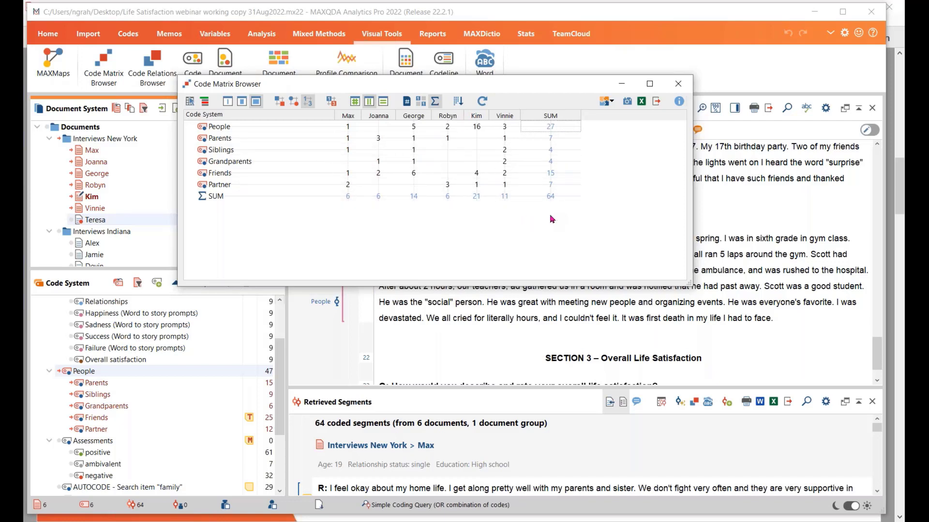
pyautogui.click(280, 101)
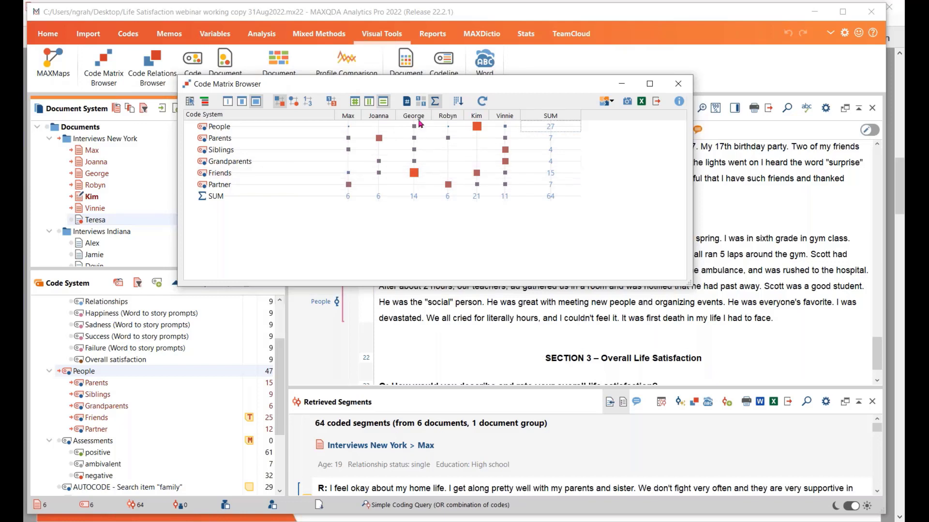
pyautogui.moveTo(417, 176)
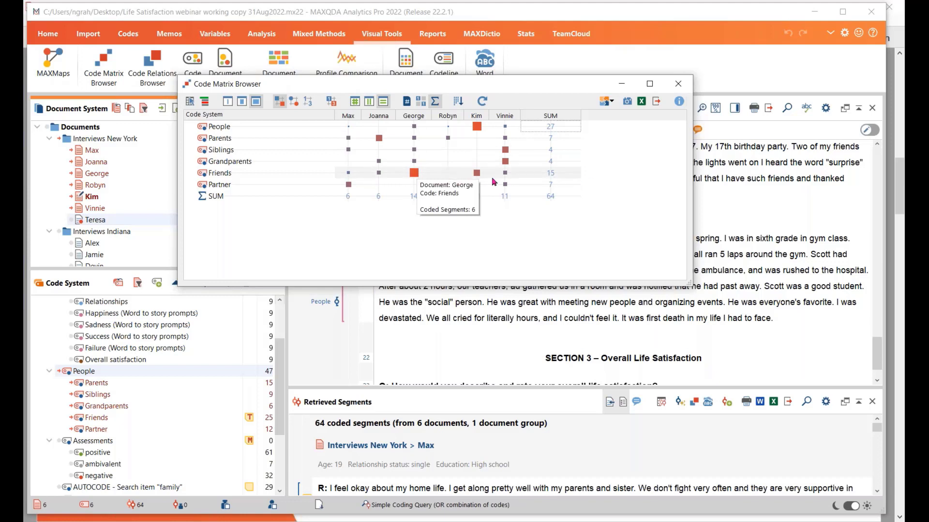
pyautogui.moveTo(478, 174)
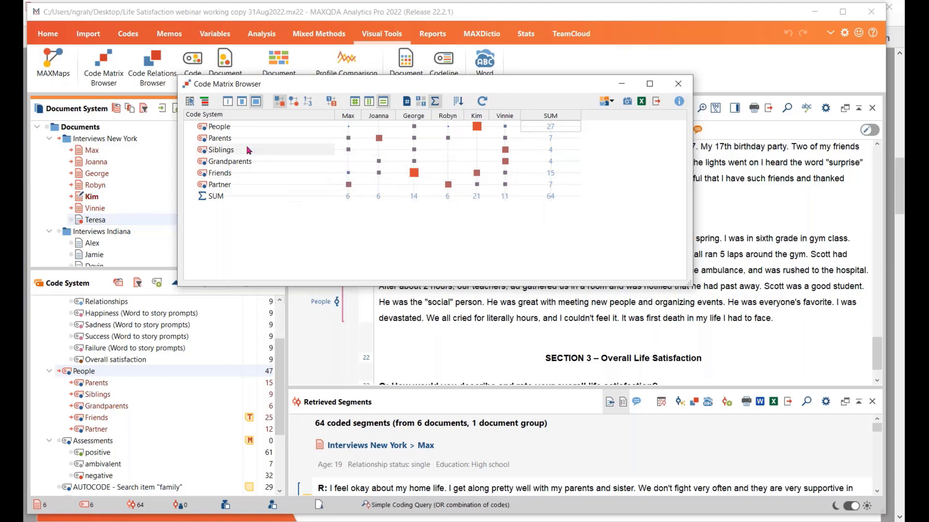
# Scale the frequency squares by column to compare codes within each document, and return to scaling by row
pyautogui.moveTo(378, 141)
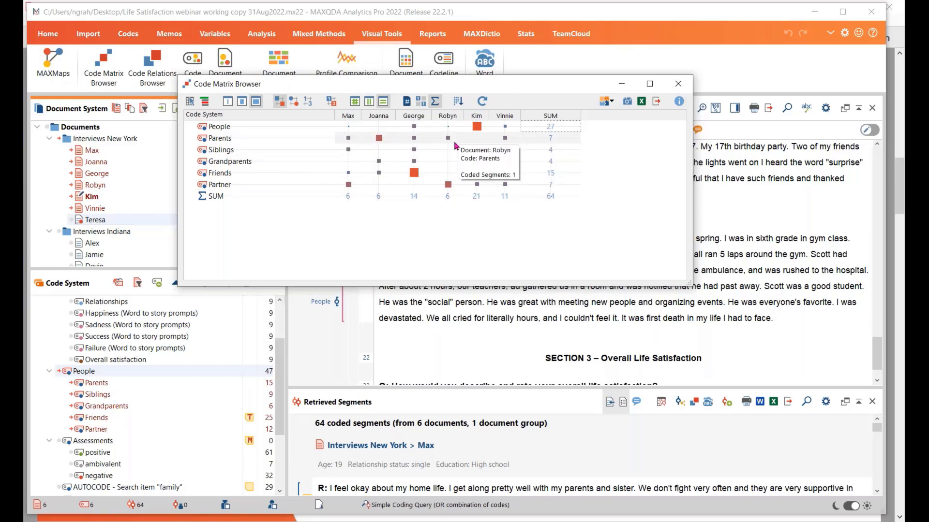
pyautogui.click(369, 101)
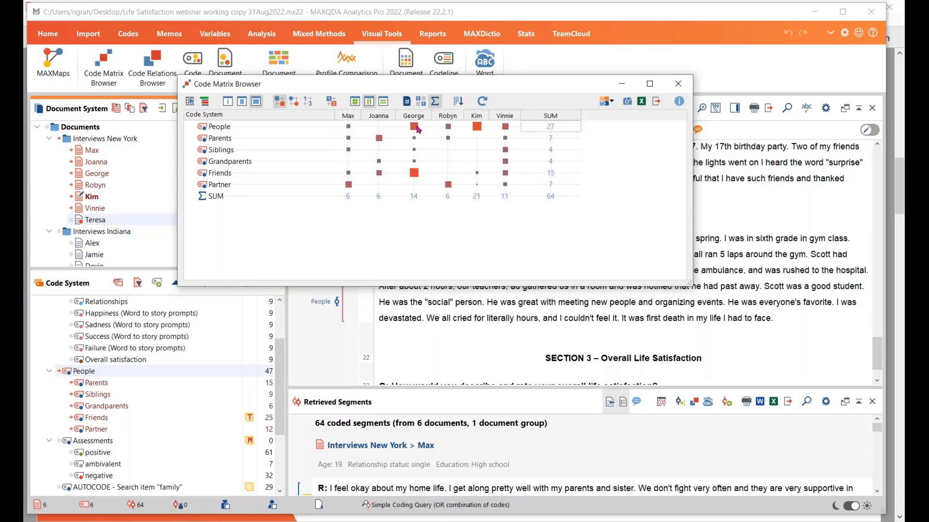
pyautogui.moveTo(418, 128)
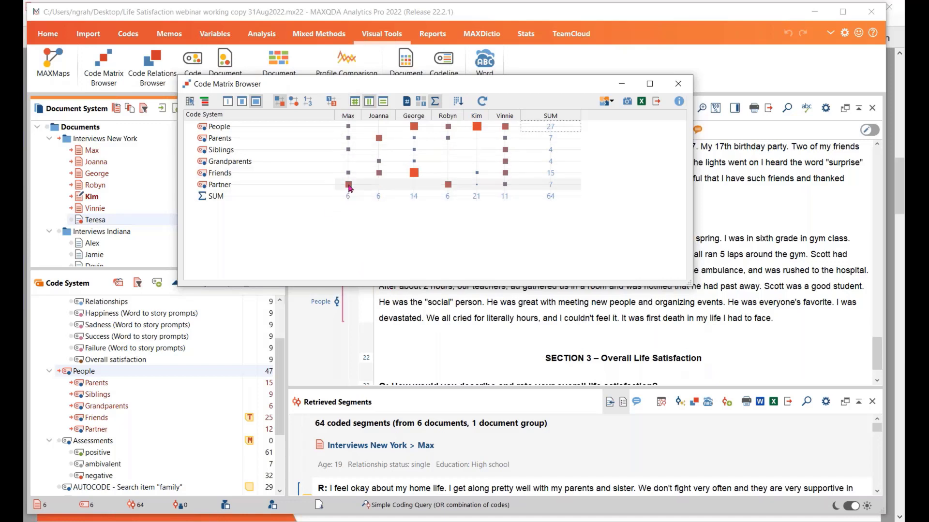
pyautogui.moveTo(350, 188)
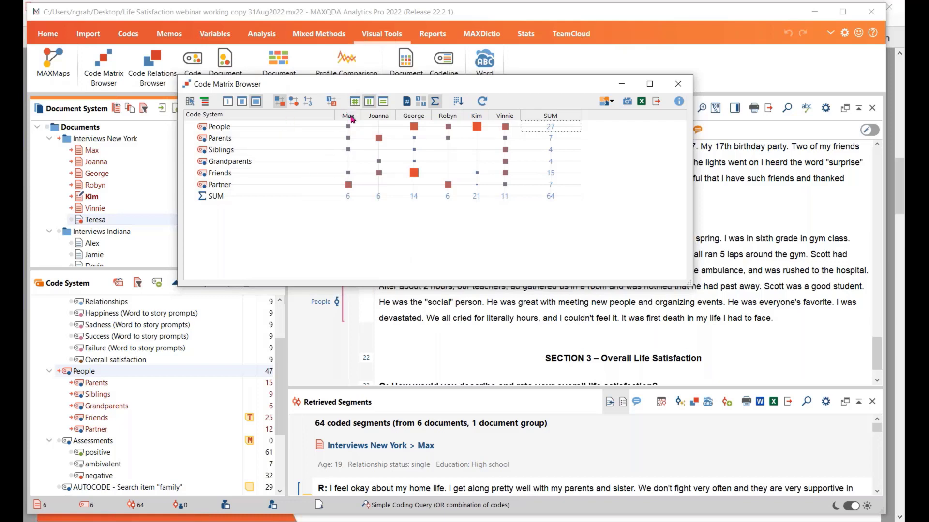
pyautogui.click(383, 103)
# Display the code frequencies as a heat map and reorder the document columns of the Code Matrix Browser
pyautogui.click(331, 101)
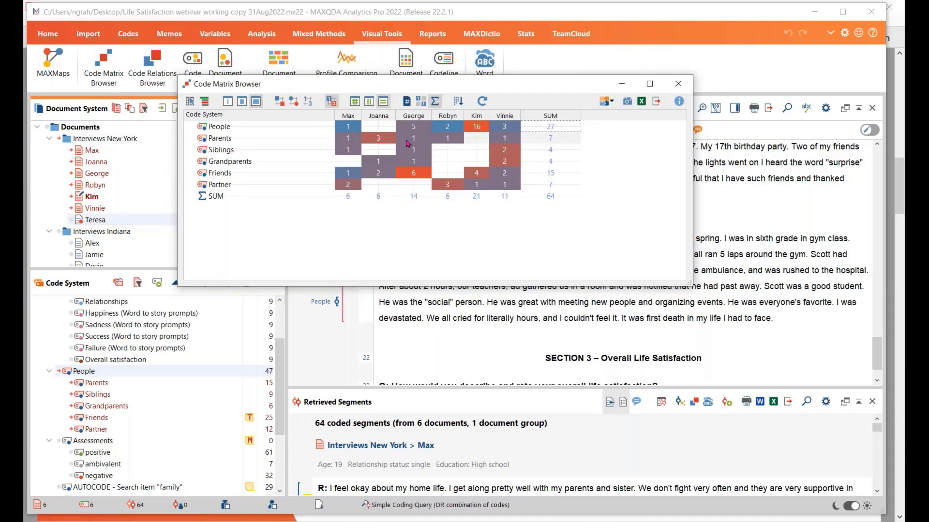
pyautogui.click(459, 102)
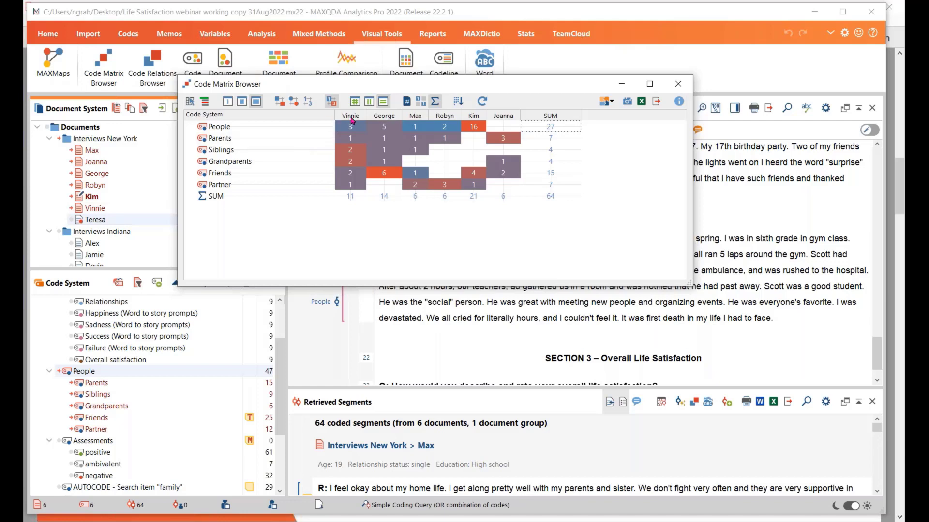
pyautogui.moveTo(351, 131)
# Show the code frequencies as plain numbers and open the Interactive Quote Matrix from the Code Matrix Browser in a reduced window
pyautogui.click(308, 101)
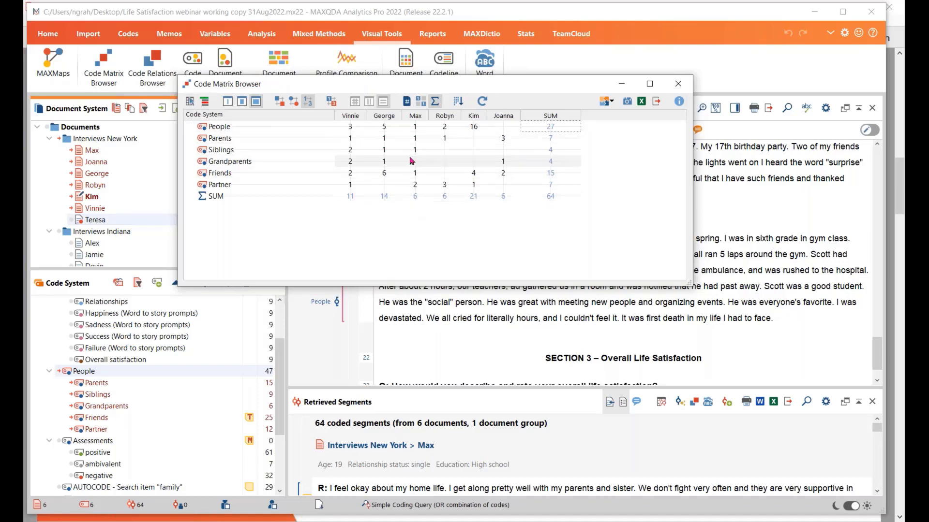
pyautogui.click(190, 102)
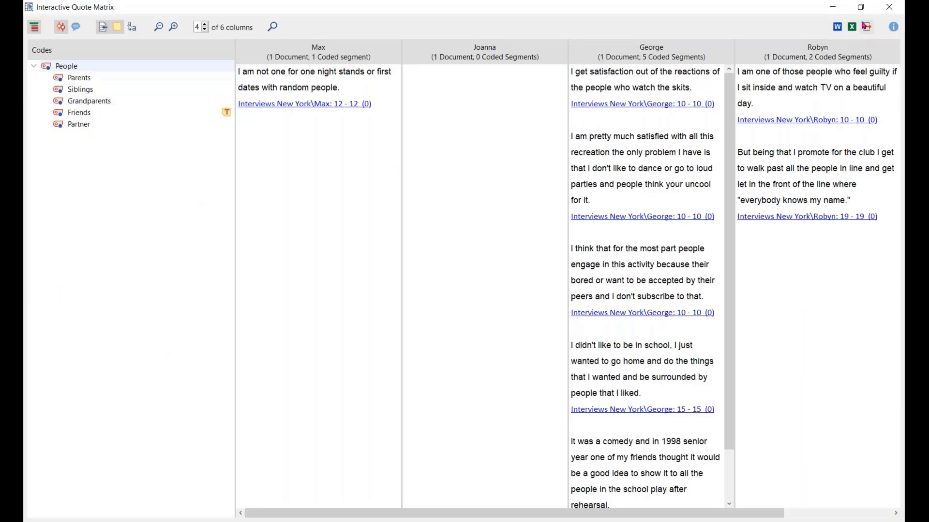
pyautogui.click(860, 7)
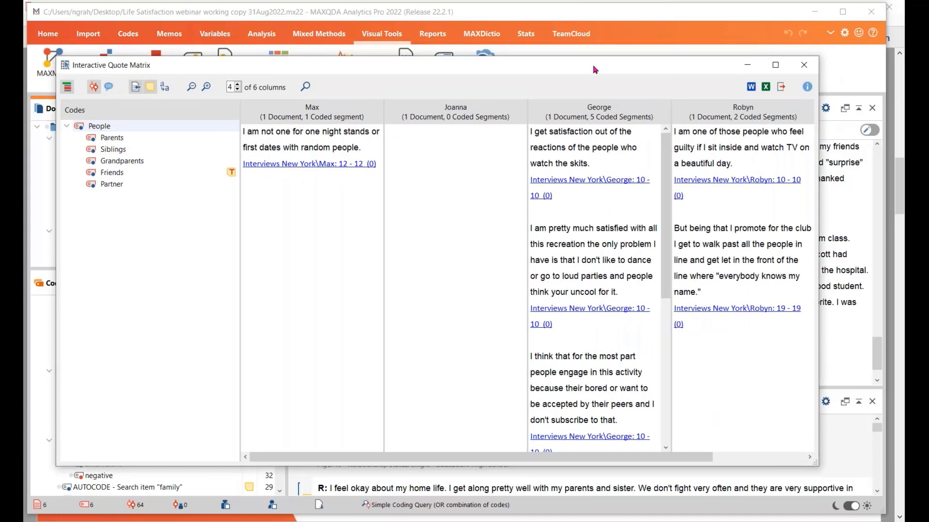
pyautogui.moveTo(574, 55); pyautogui.dragTo(593, 109)
pyautogui.moveTo(812, 503); pyautogui.dragTo(791, 469)
pyautogui.moveTo(565, 114); pyautogui.dragTo(587, 151)
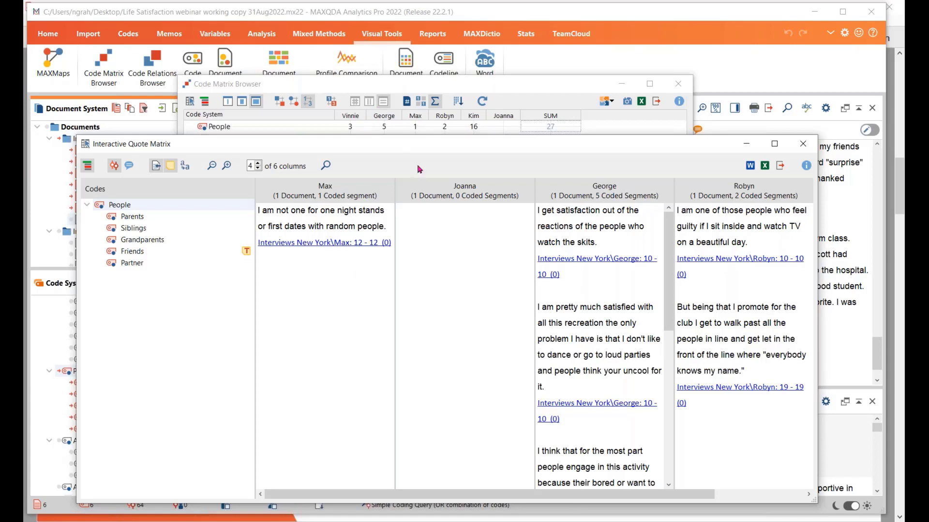
pyautogui.moveTo(424, 146); pyautogui.dragTo(417, 189)
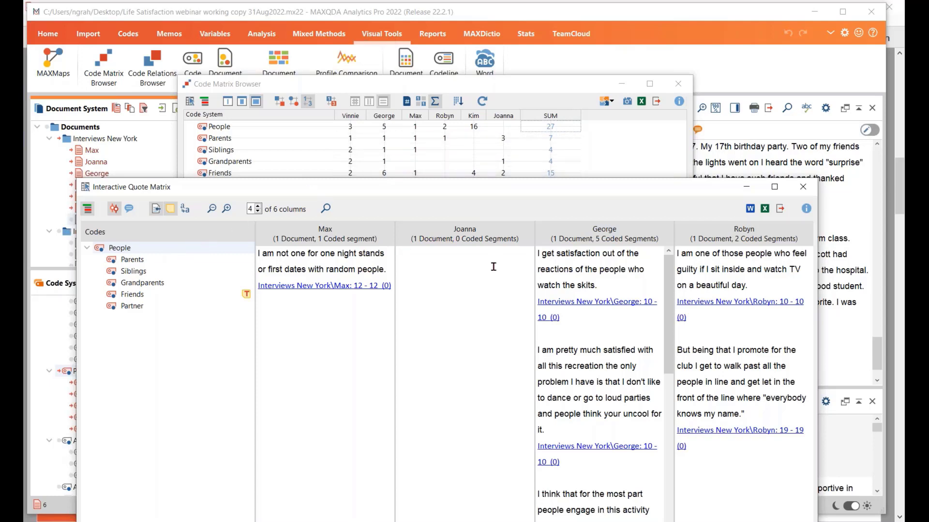
pyautogui.moveTo(537, 191); pyautogui.dragTo(484, 105)
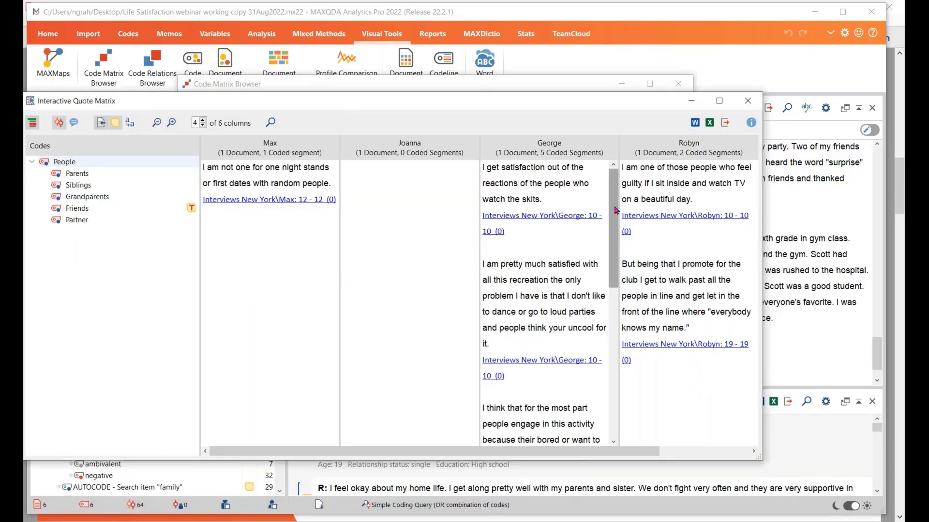
# Review the Friends quotes across the New York documents in the Interactive Quote Matrix, and close it together with the Code Matrix Browser
pyautogui.moveTo(617, 210)
pyautogui.mouseDown()
pyautogui.moveTo(618, 365)
pyautogui.moveTo(620, 204)
pyautogui.mouseUp()
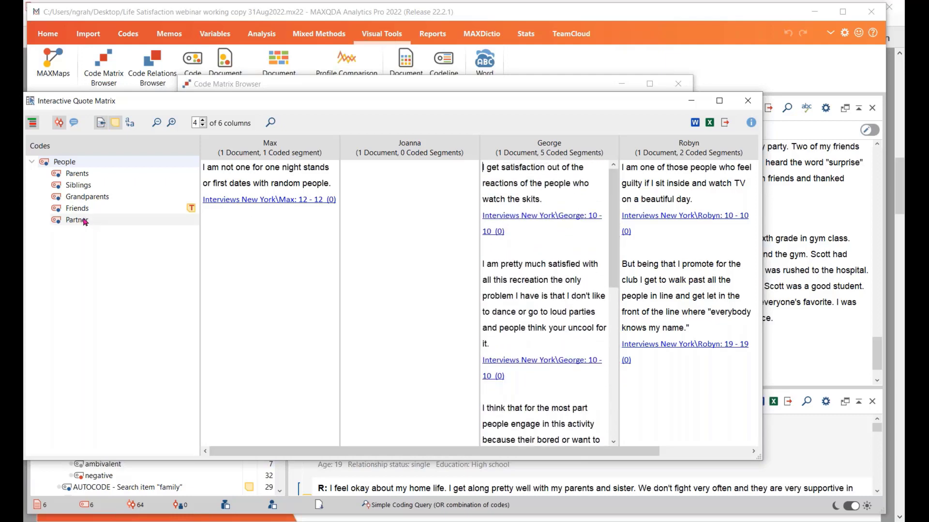
pyautogui.click(71, 210)
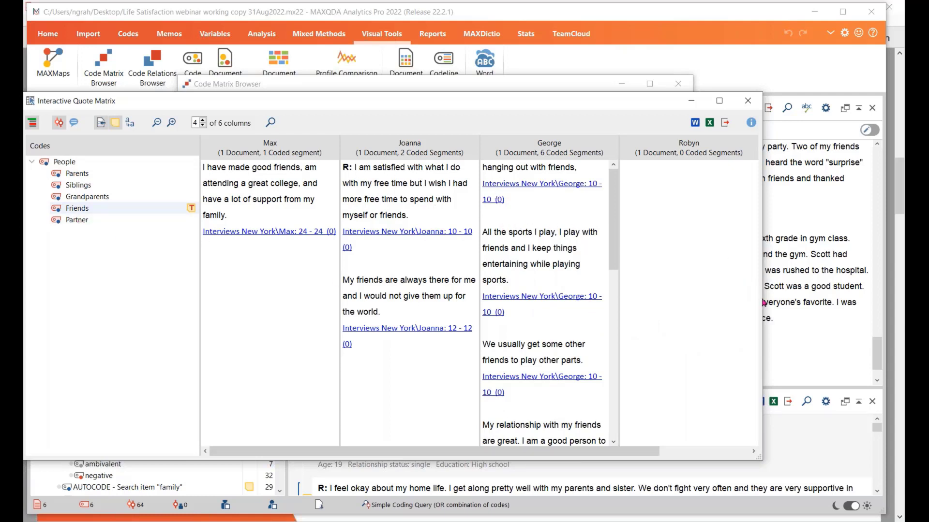
pyautogui.moveTo(763, 299); pyautogui.dragTo(788, 300)
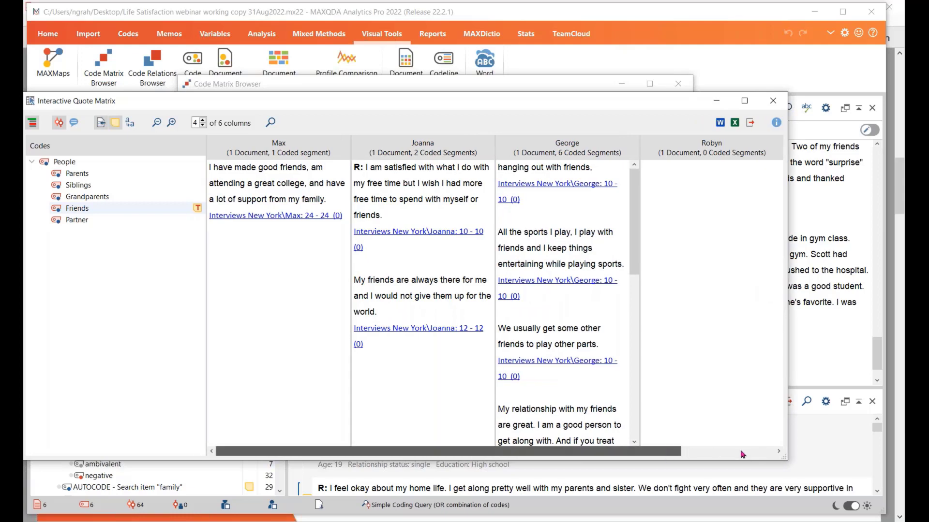
pyautogui.click(762, 455)
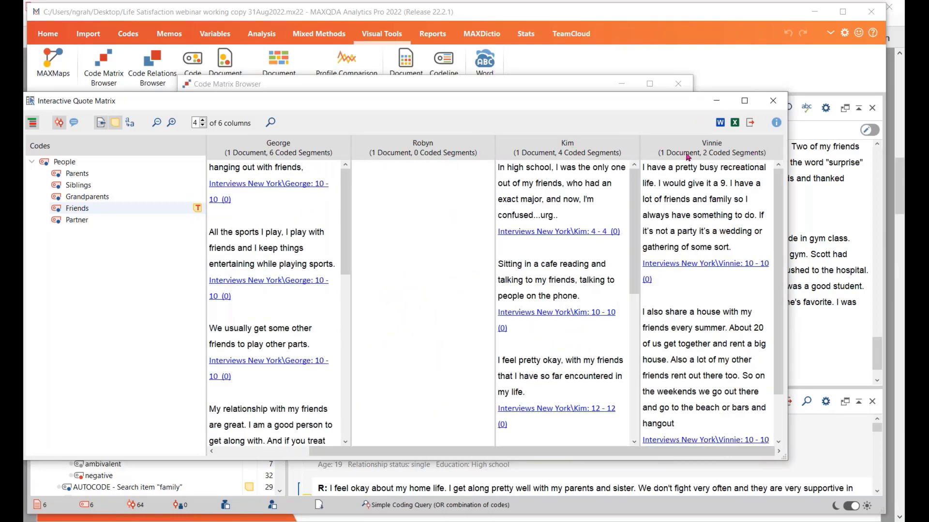
pyautogui.scroll(-5, 562, 290)
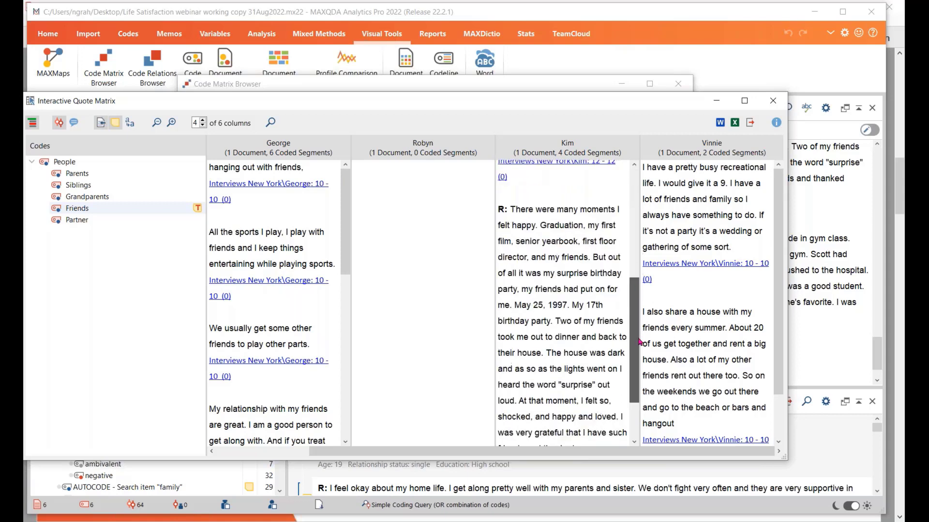
pyautogui.scroll(5, 561, 291)
pyautogui.moveTo(347, 254); pyautogui.dragTo(474, 294)
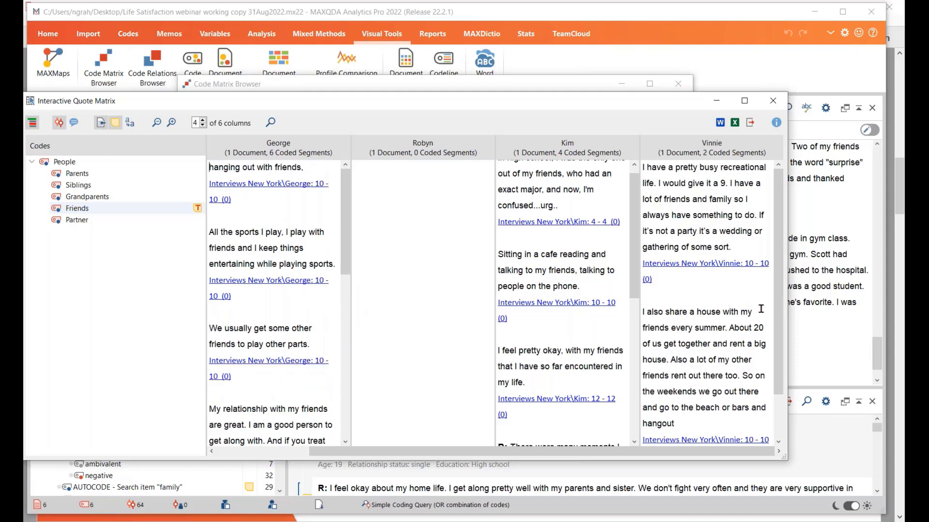
pyautogui.moveTo(778, 342); pyautogui.dragTo(494, 134)
pyautogui.click(773, 103)
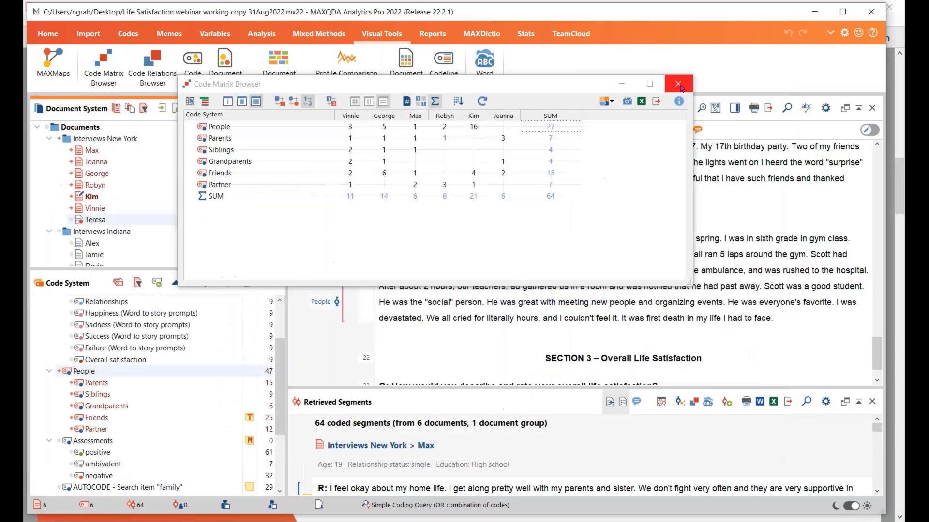
pyautogui.click(679, 85)
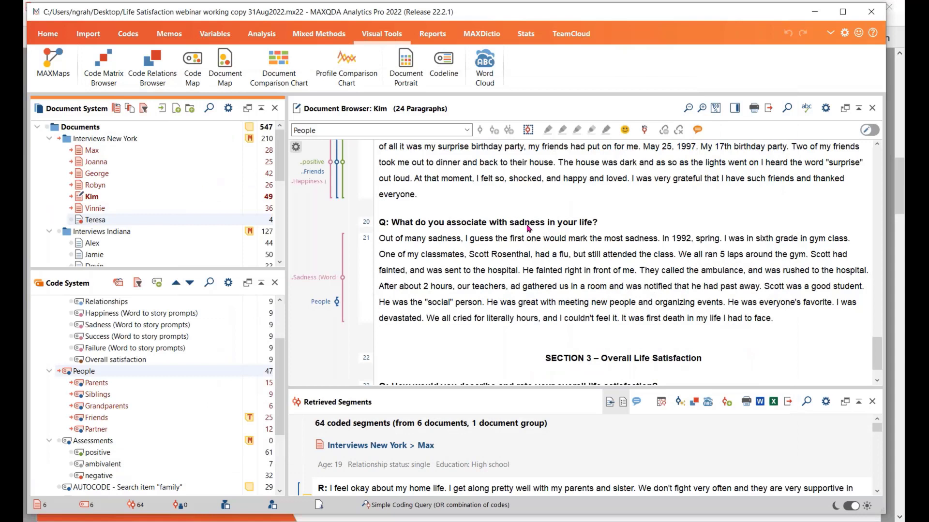
# Switch to the webinar PDF in Adobe Acrobat Reader to view the "Summary of suitable functions" slide, and return to MAXQDA
pyautogui.moveTo(230, 220)
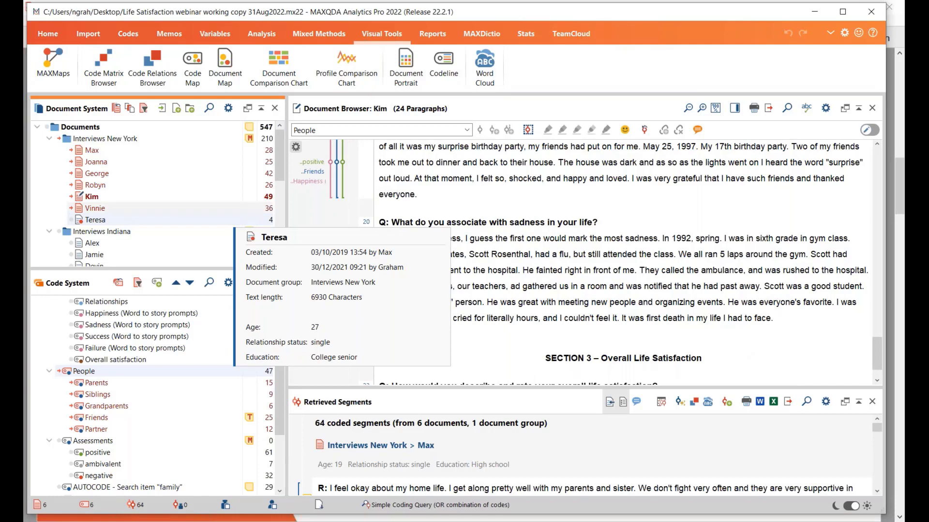
pyautogui.click(319, 34)
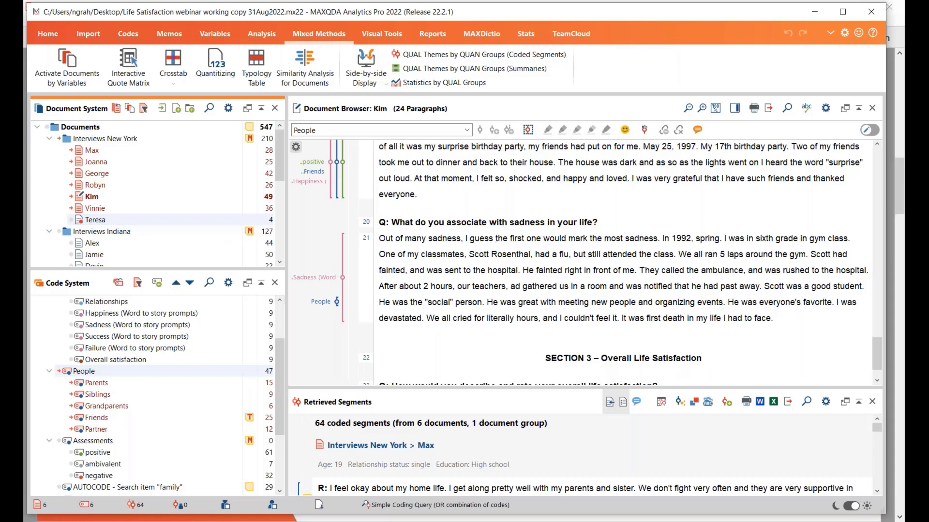
pyautogui.hotkey('alt', 'Tab')
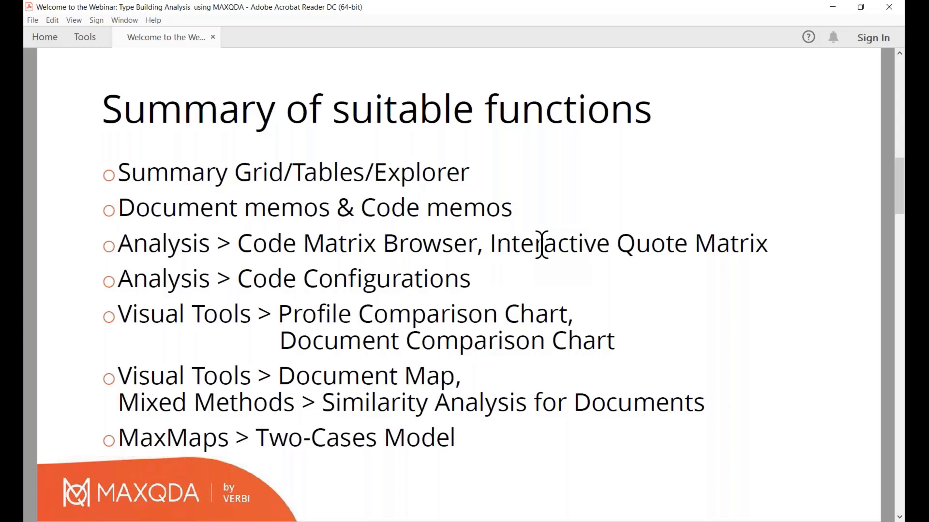
pyautogui.moveTo(12, 228)
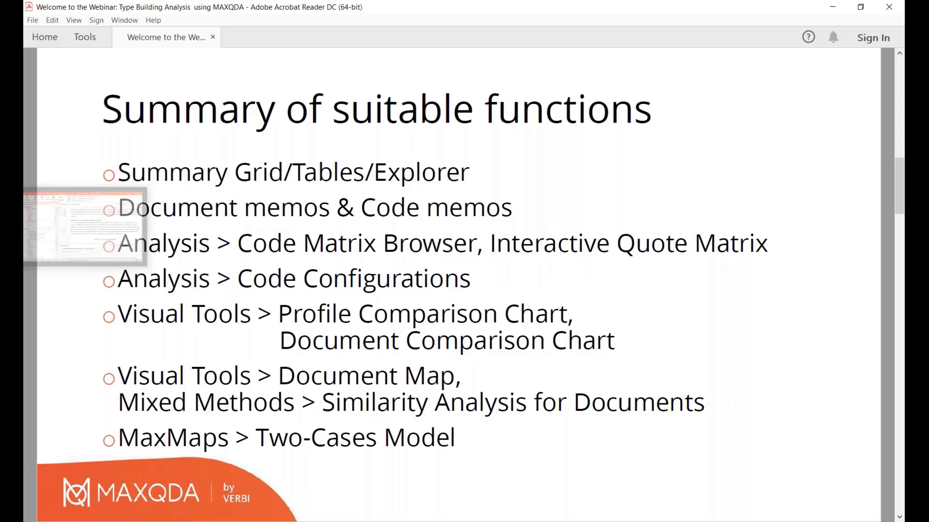
pyautogui.click(83, 230)
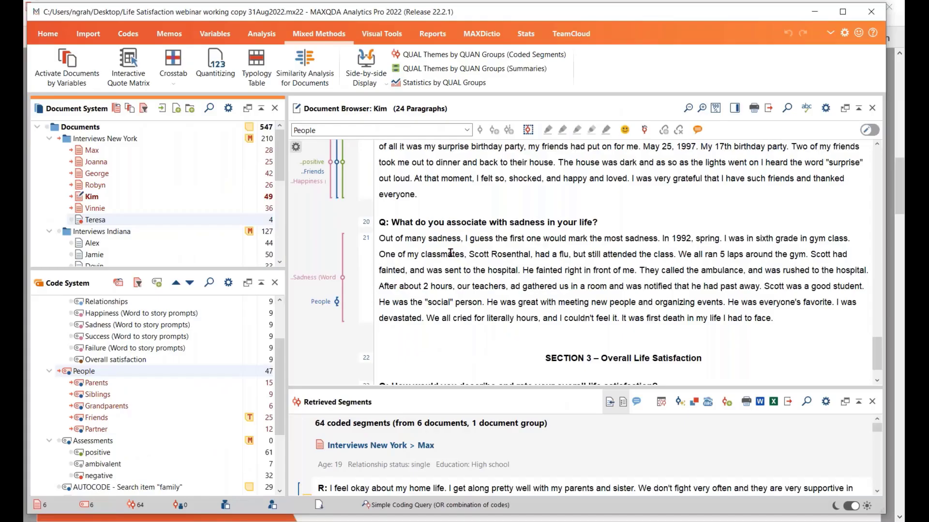
# Open the recent project "Work Life Balance webinar working copy 13Sep2022"
pyautogui.click(47, 34)
pyautogui.click(87, 83)
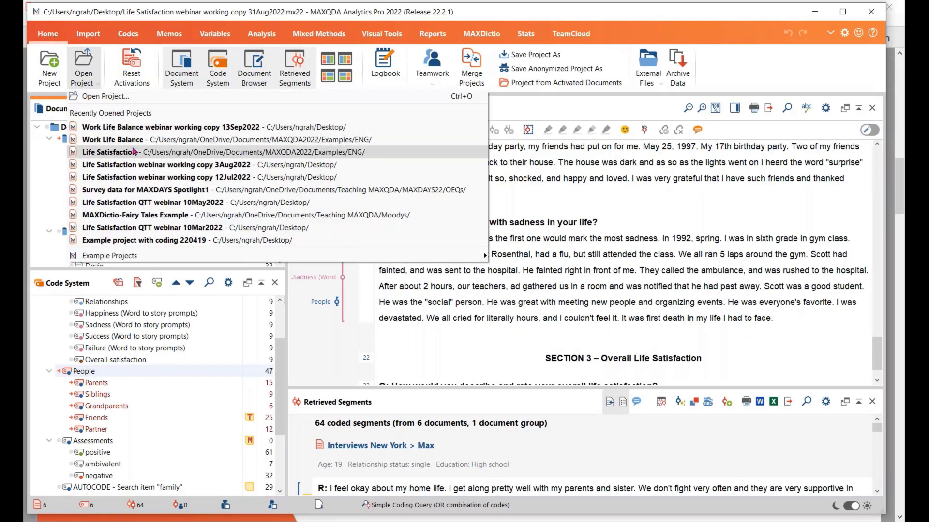
pyautogui.click(183, 127)
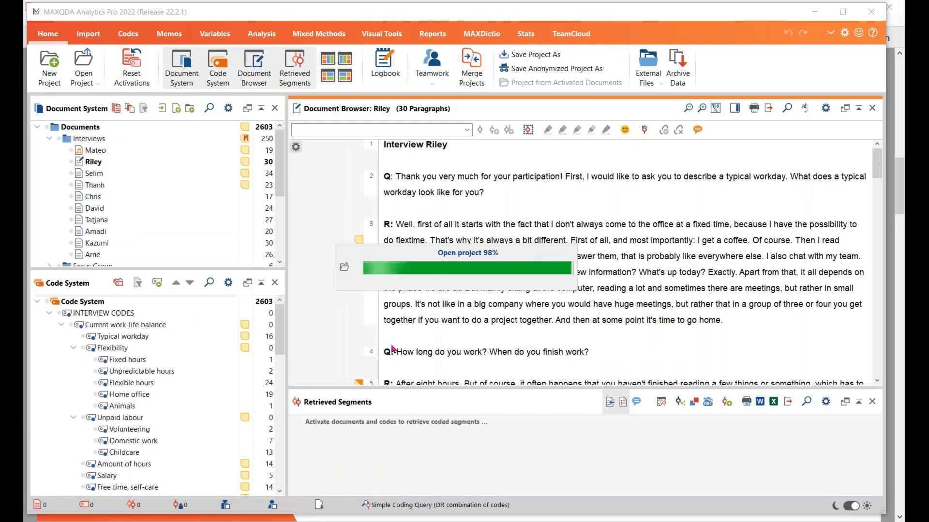
# Activate the Interviews document group and enlarge the Code System pane
pyautogui.click(257, 34)
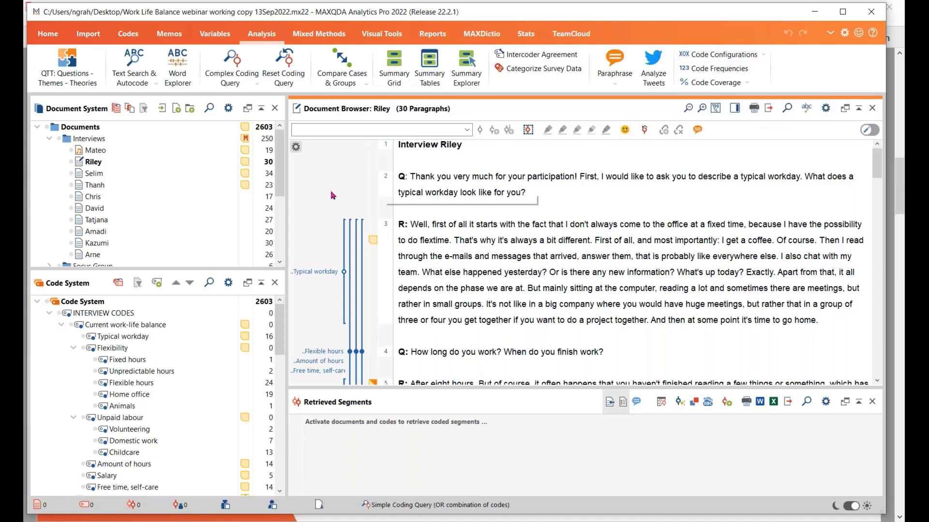
pyautogui.click(59, 138)
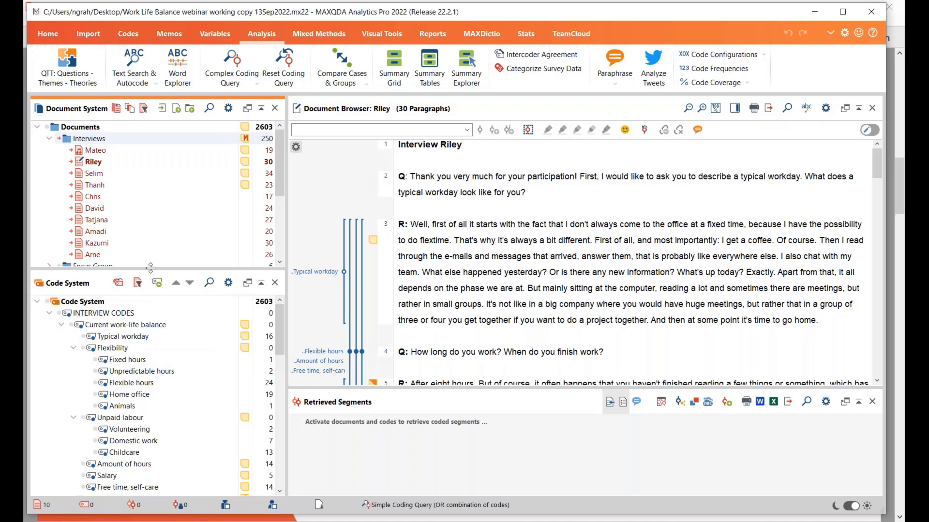
pyautogui.moveTo(149, 269); pyautogui.dragTo(151, 250)
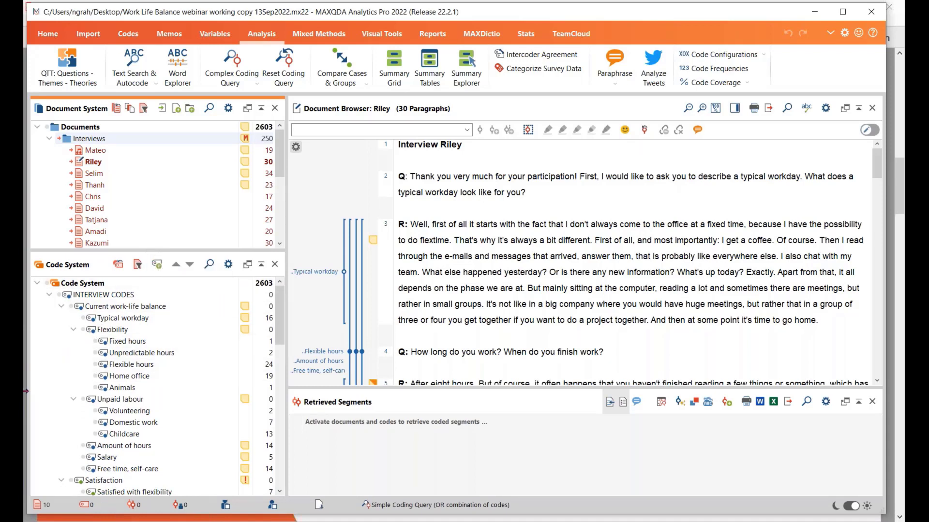
# Activate the codes "Flexible hours", "Childcare", "Free time, self-care" and "Dissatisfied with time for friends and family"
pyautogui.click(101, 364)
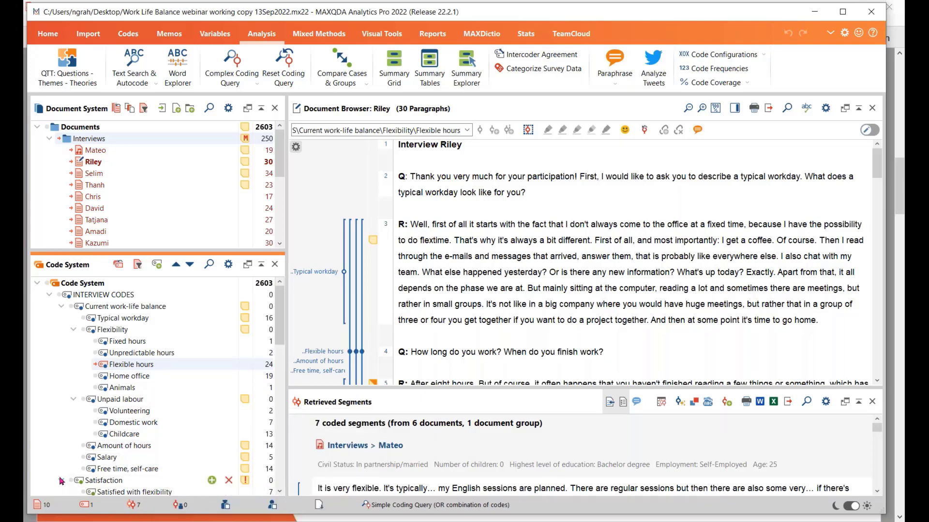
pyautogui.click(102, 436)
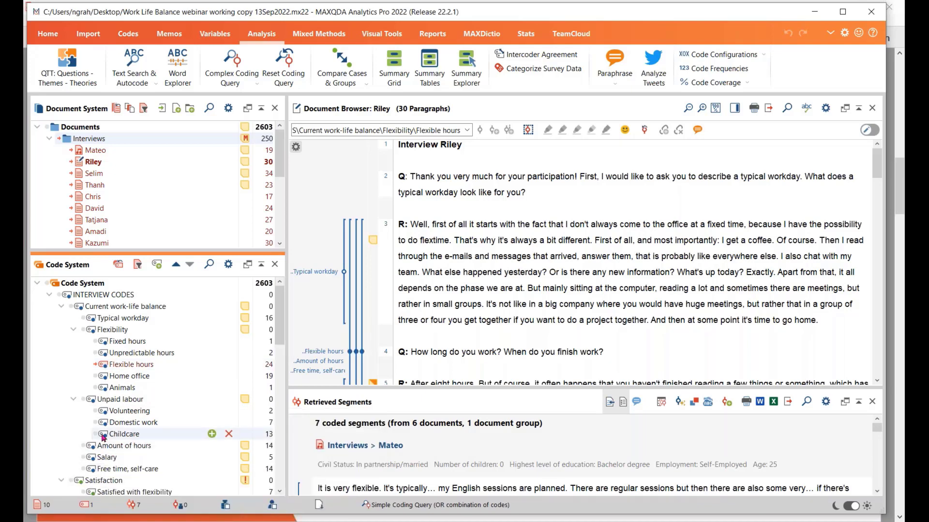
pyautogui.scroll(-1, 102, 460)
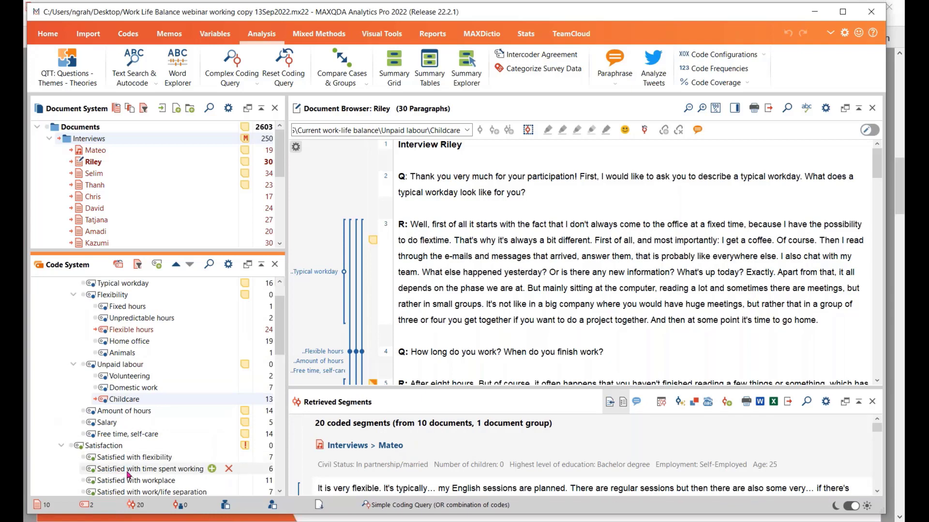
pyautogui.scroll(-1, 155, 484)
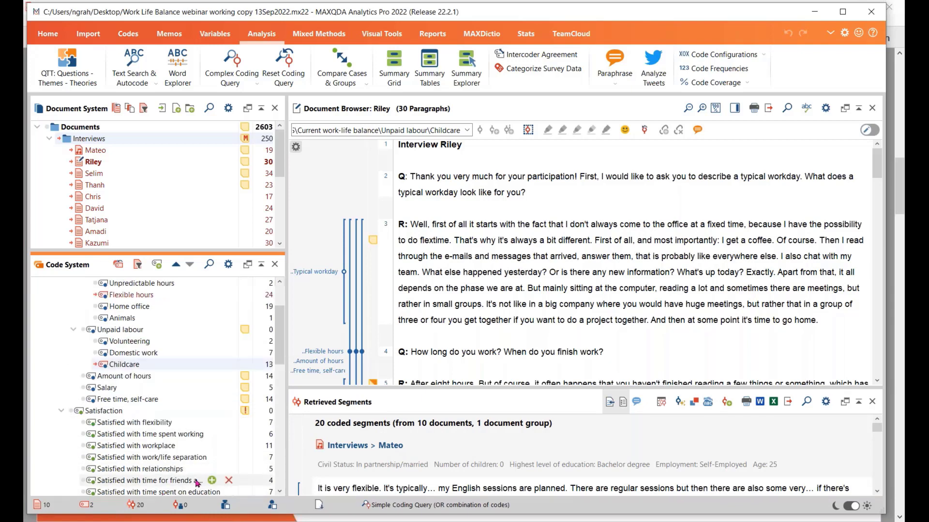
pyautogui.click(93, 402)
pyautogui.scroll(-2, 168, 470)
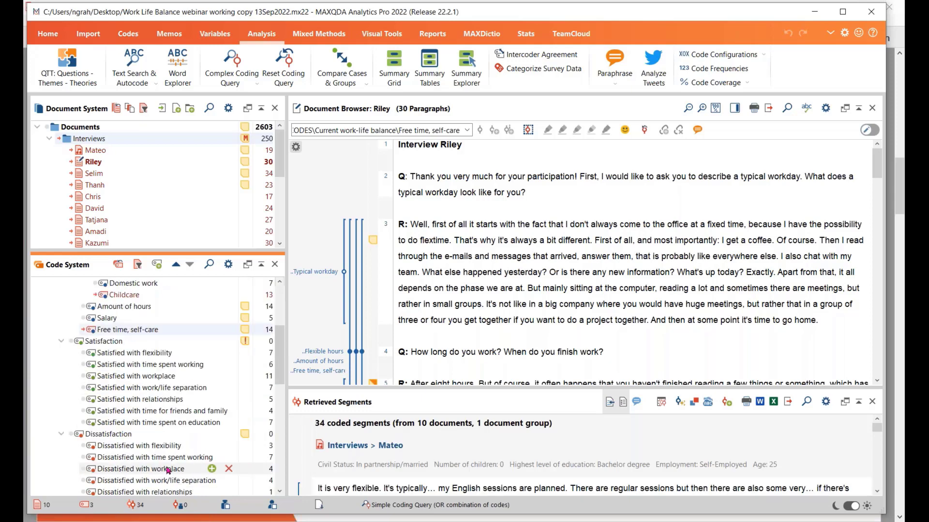
pyautogui.scroll(-1, 168, 469)
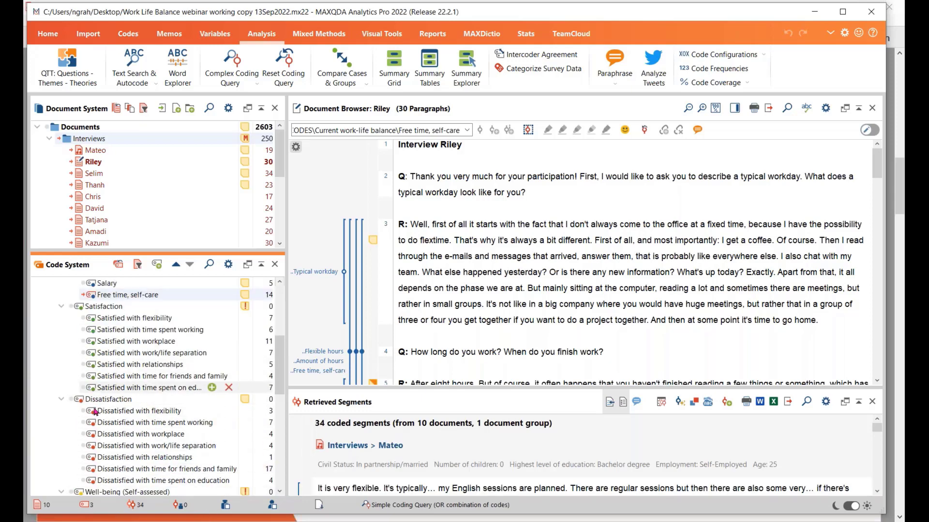
pyautogui.click(91, 470)
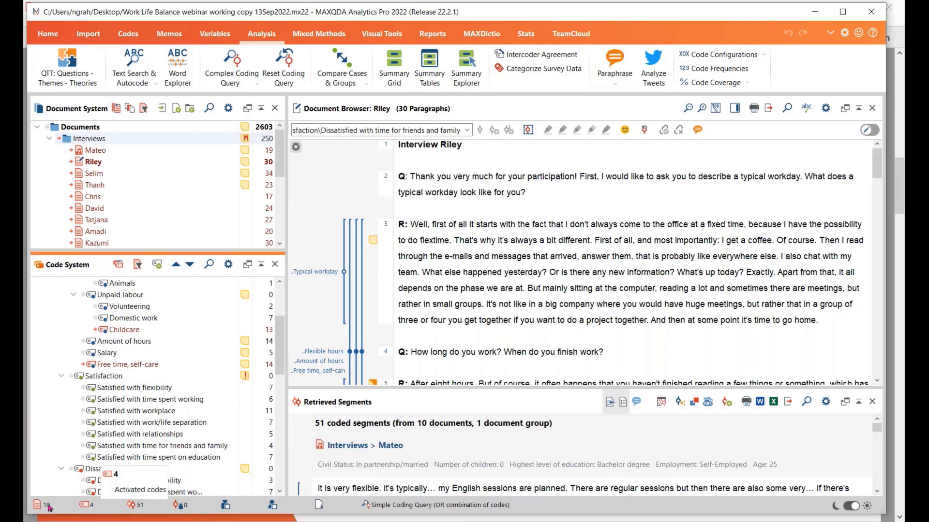
# Start a Simple Code Configurations analysis and insert the activated codes
pyautogui.moveTo(105, 208)
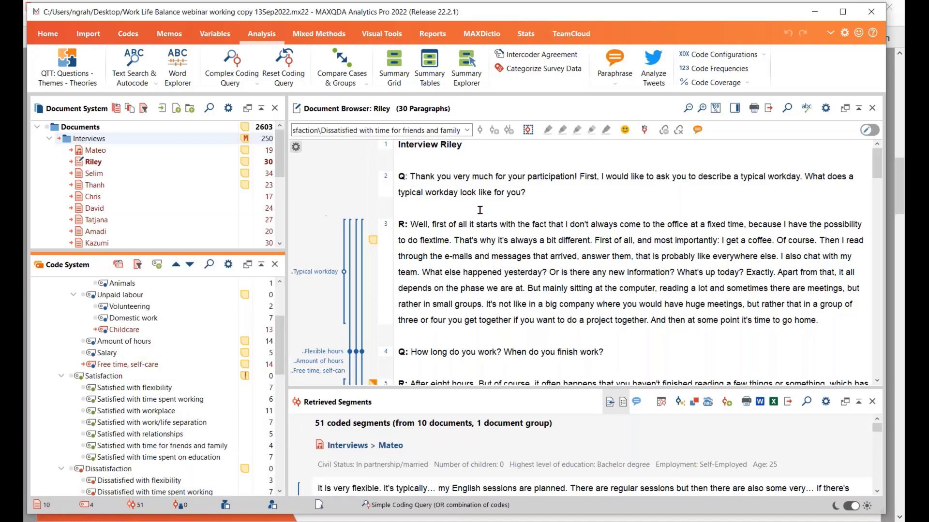
pyautogui.click(757, 56)
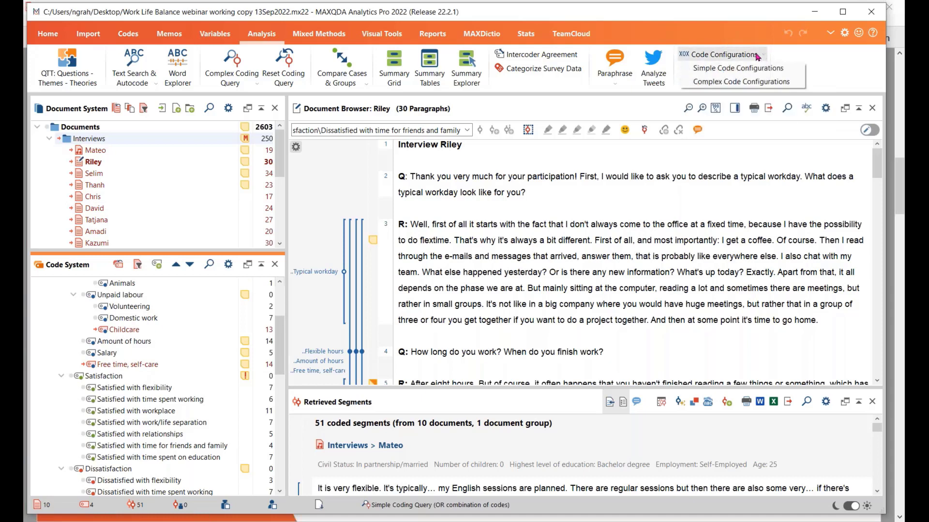
pyautogui.click(729, 73)
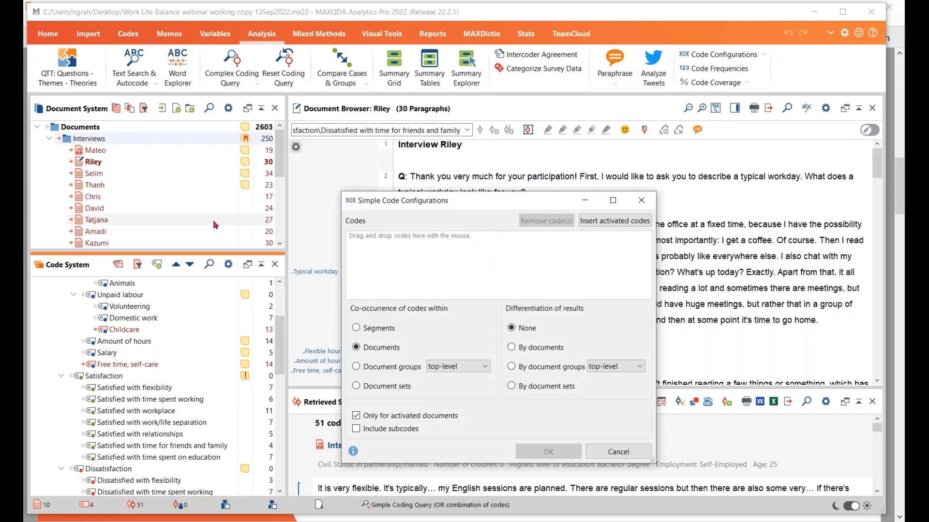
pyautogui.click(614, 221)
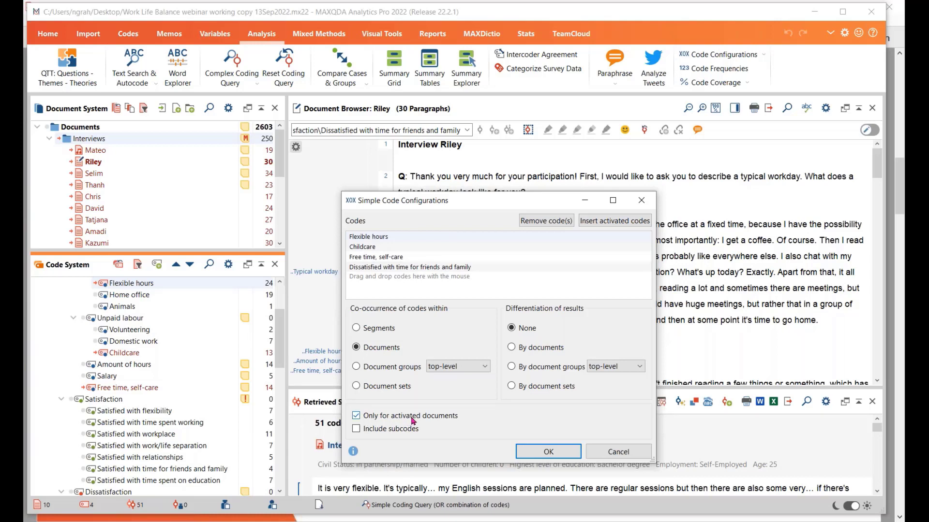
# Run the configuration with code co-occurrence within documents and results differentiated by documents
pyautogui.click(360, 329)
pyautogui.click(356, 349)
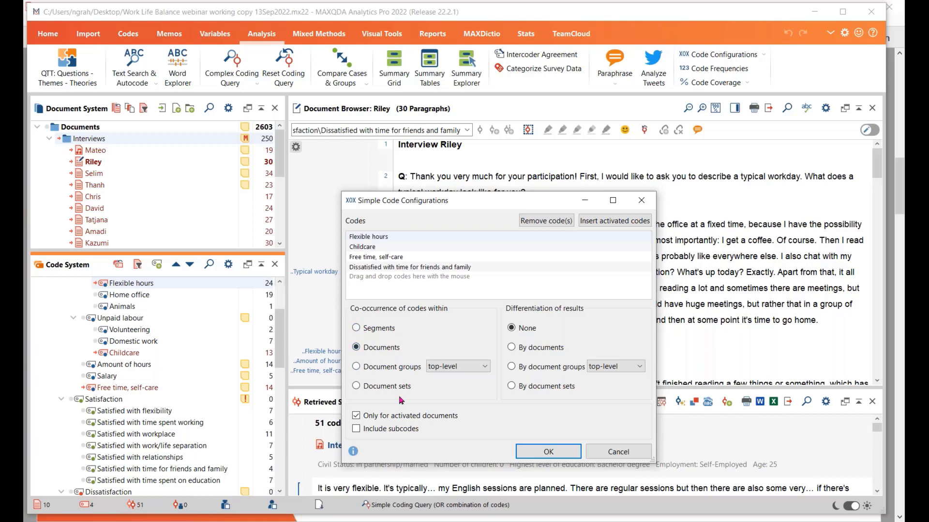
pyautogui.click(357, 367)
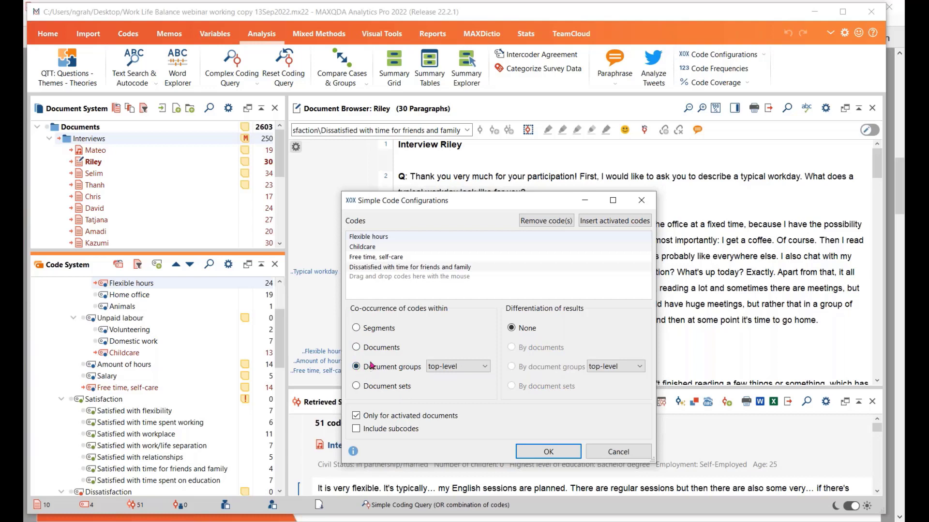
pyautogui.click(357, 349)
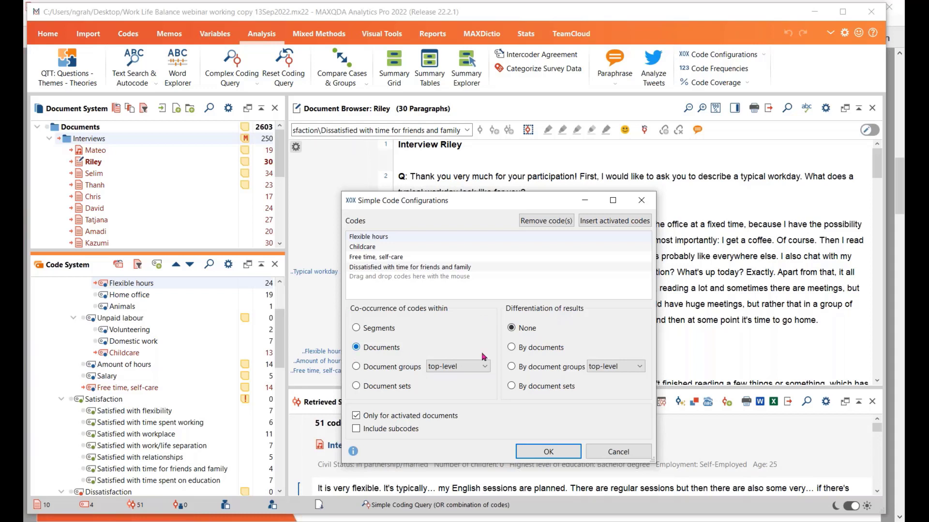
pyautogui.click(512, 348)
pyautogui.click(547, 452)
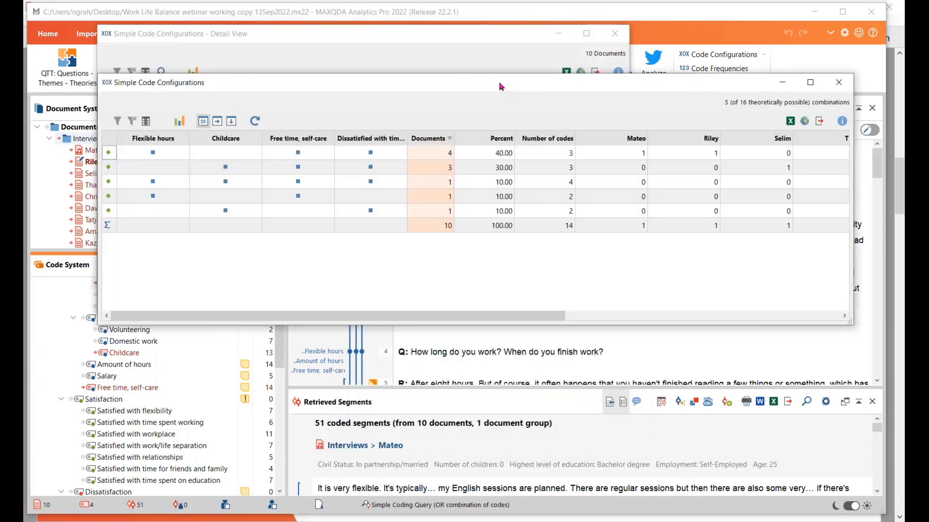
# Narrow the Childcare and interview document columns in the Simple Code Configurations table so all ten interviews fit in view
pyautogui.moveTo(500, 88); pyautogui.dragTo(449, 66)
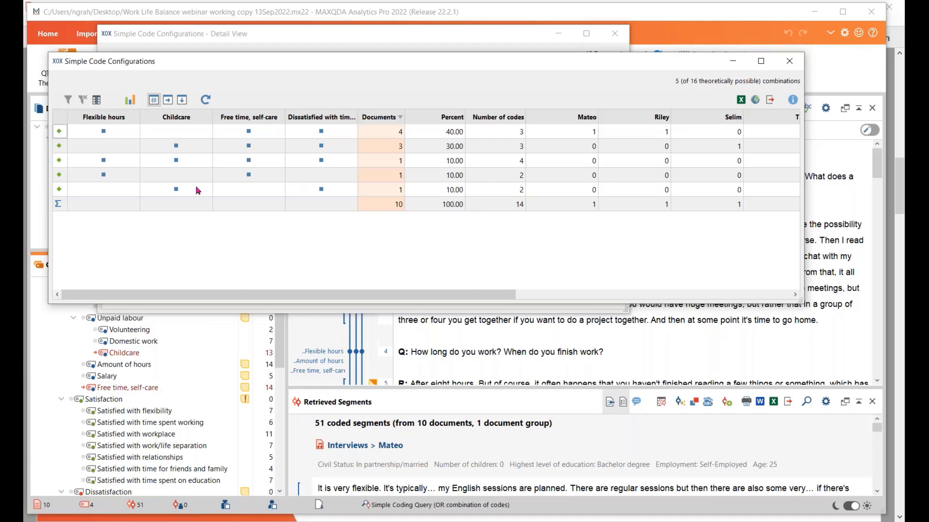
pyautogui.moveTo(213, 117); pyautogui.dragTo(130, 117)
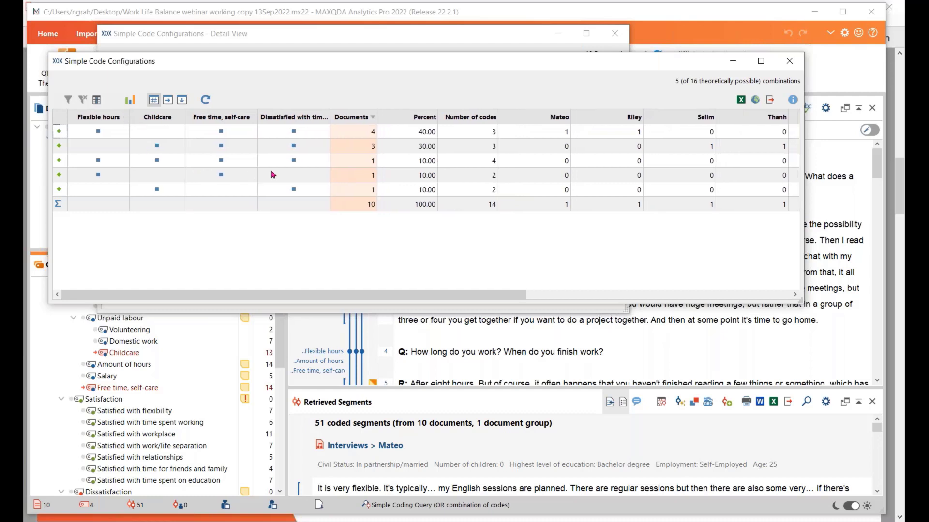
pyautogui.moveTo(571, 117); pyautogui.dragTo(531, 117)
pyautogui.moveTo(604, 117); pyautogui.dragTo(561, 119)
pyautogui.moveTo(645, 117); pyautogui.dragTo(591, 118)
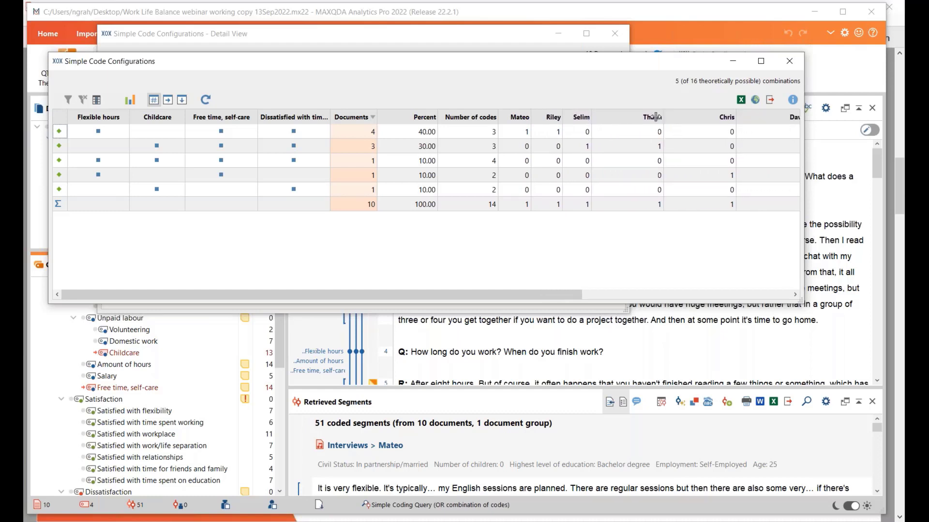
pyautogui.moveTo(655, 117); pyautogui.dragTo(618, 118)
pyautogui.moveTo(690, 119); pyautogui.dragTo(645, 118)
pyautogui.moveTo(717, 119); pyautogui.dragTo(671, 119)
pyautogui.moveTo(743, 118); pyautogui.dragTo(701, 118)
pyautogui.moveTo(774, 117); pyautogui.dragTo(727, 118)
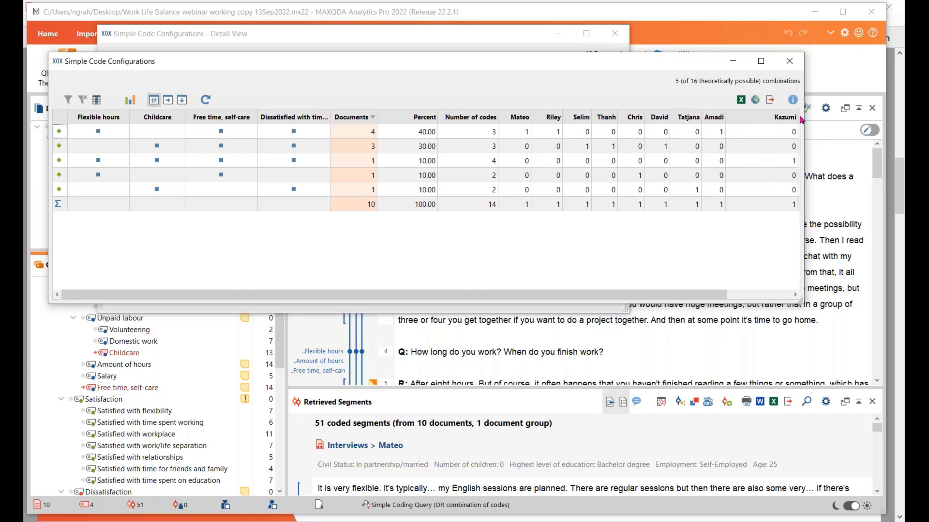
pyautogui.moveTo(799, 118); pyautogui.dragTo(752, 122)
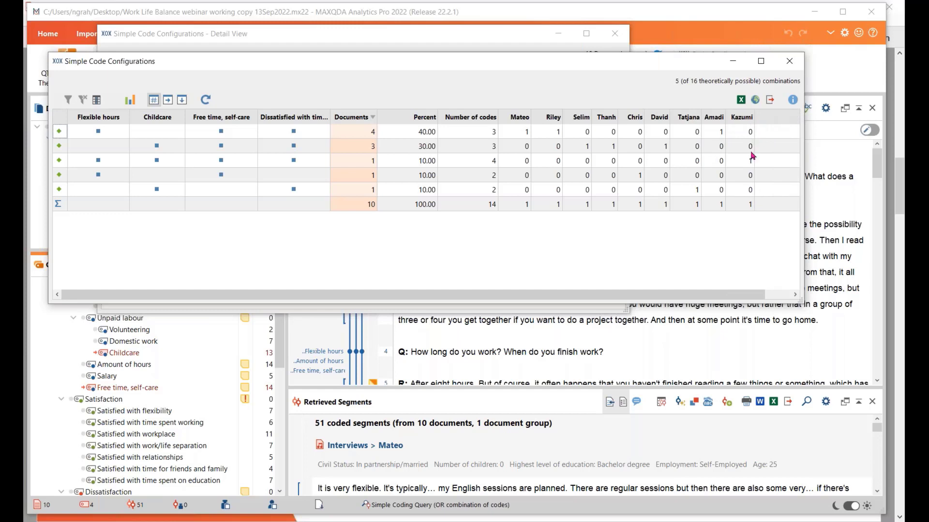
pyautogui.click(769, 295)
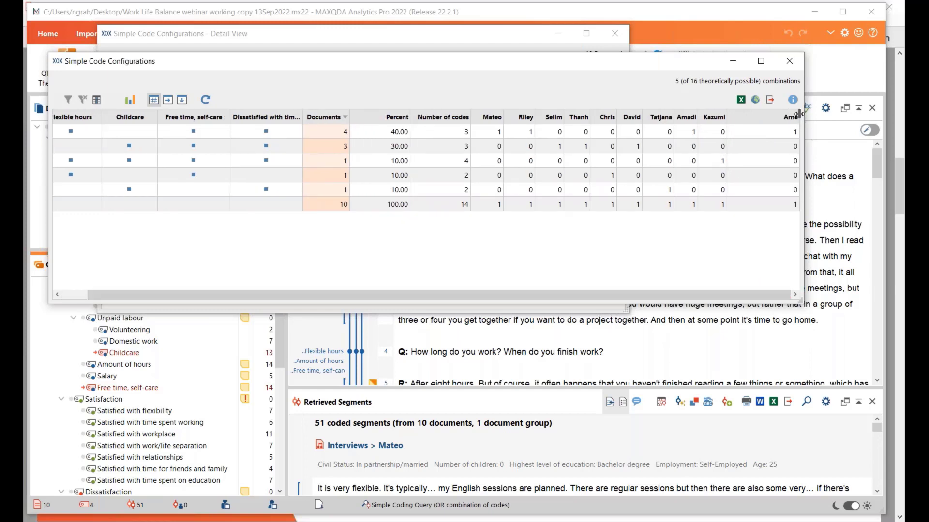
pyautogui.moveTo(801, 119); pyautogui.dragTo(782, 121)
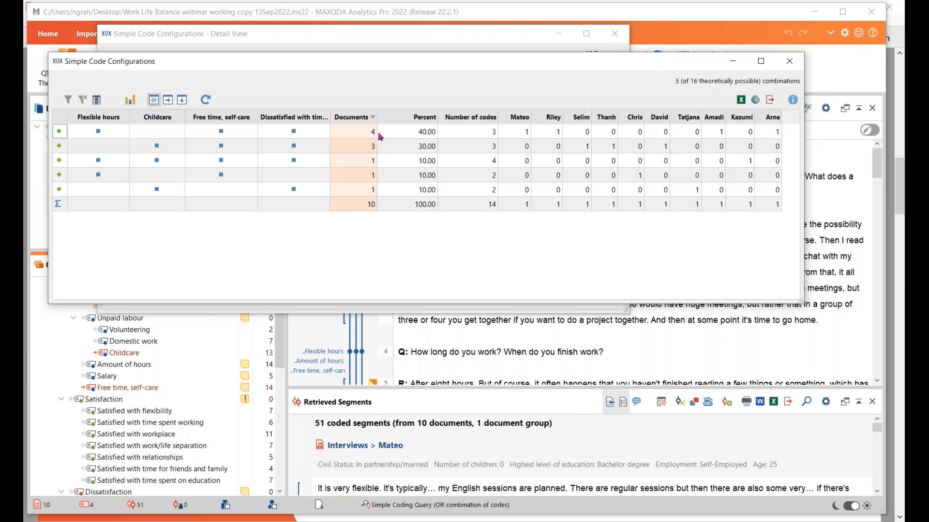
# Examine the two most frequent code combinations, compare the table with its per-document Detail View, and close both result windows
pyautogui.click(364, 133)
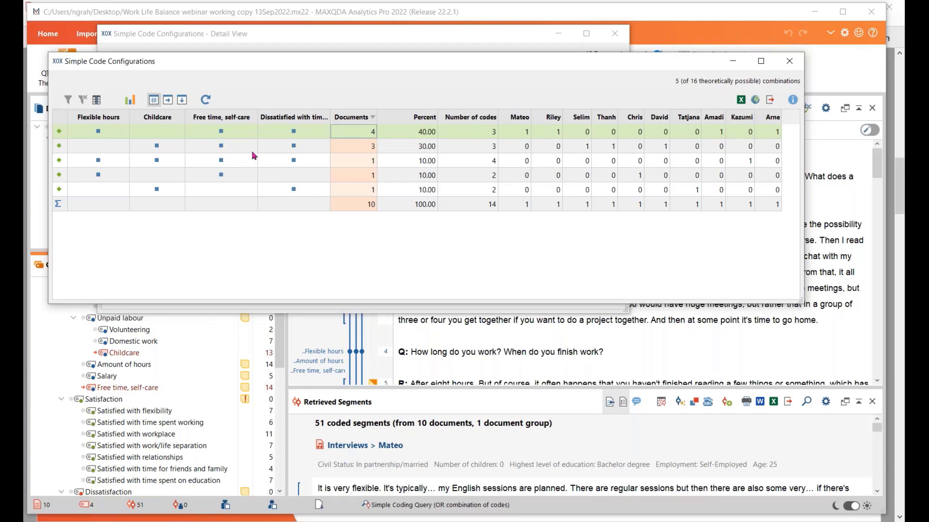
pyautogui.click(229, 151)
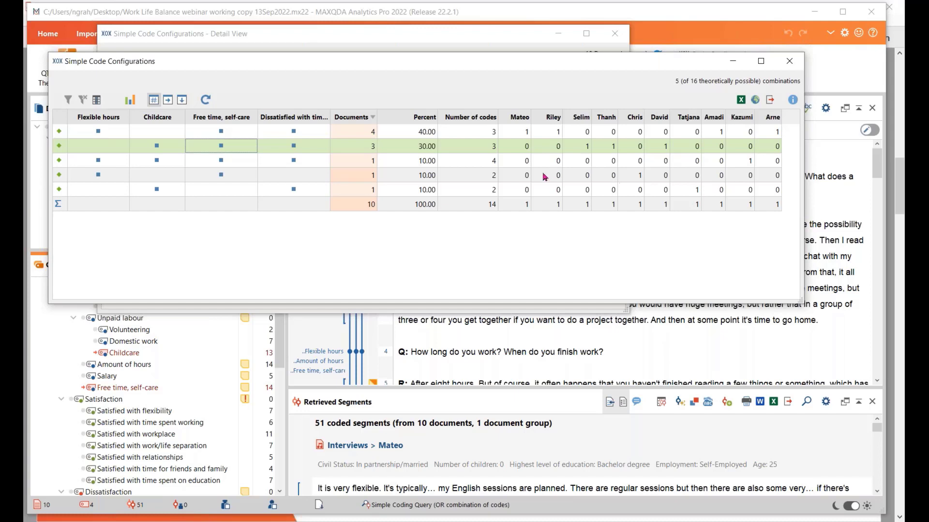
pyautogui.moveTo(376, 64); pyautogui.dragTo(391, 259)
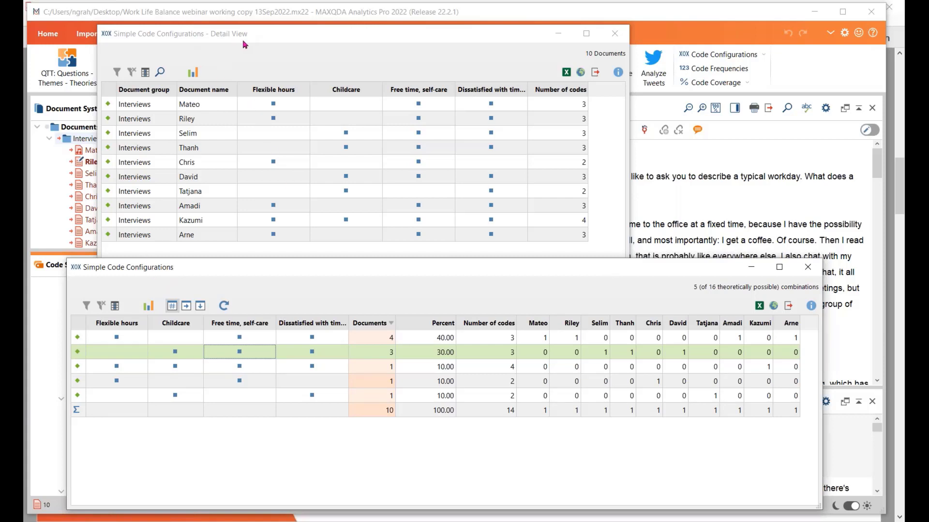
pyautogui.click(280, 56)
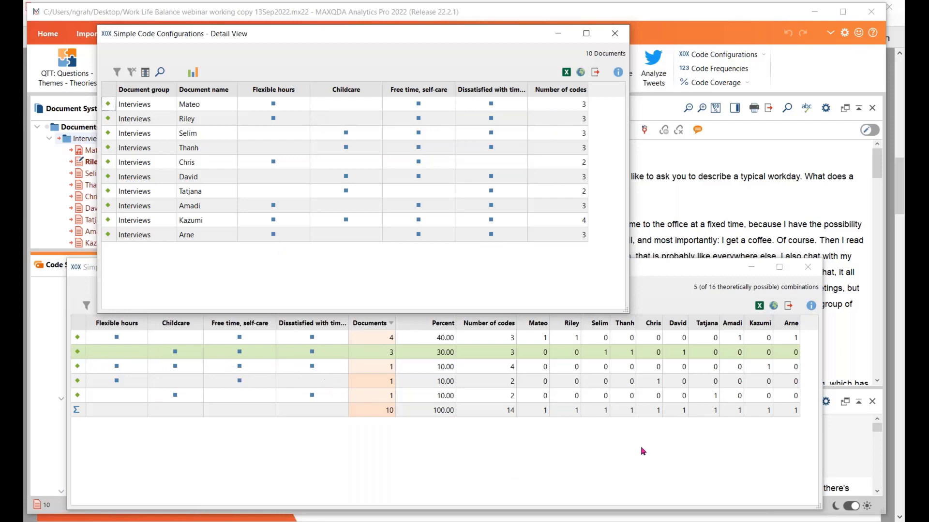
pyautogui.click(632, 460)
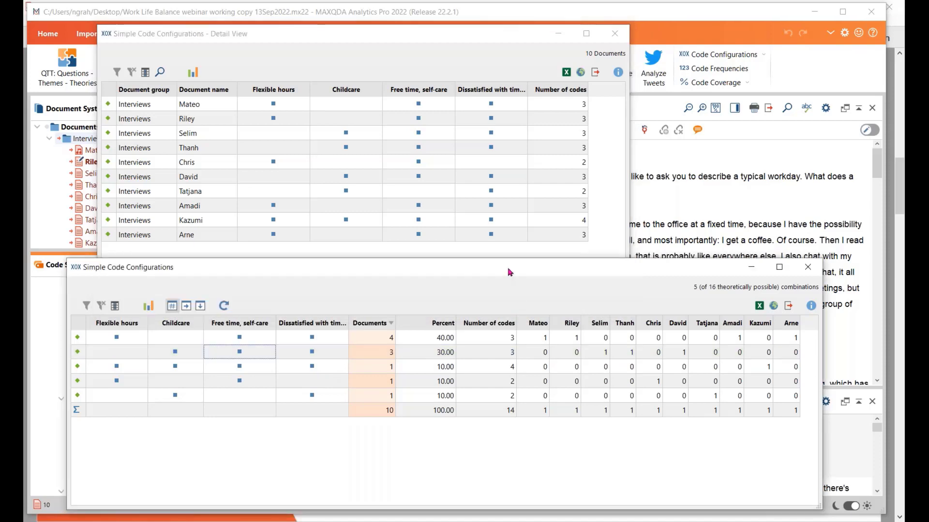
pyautogui.moveTo(510, 273); pyautogui.dragTo(506, 140)
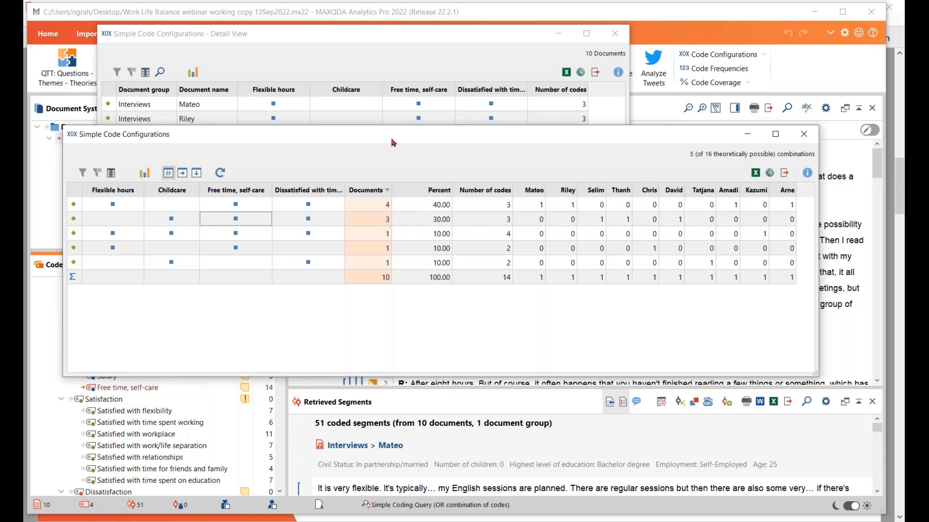
pyautogui.click(804, 134)
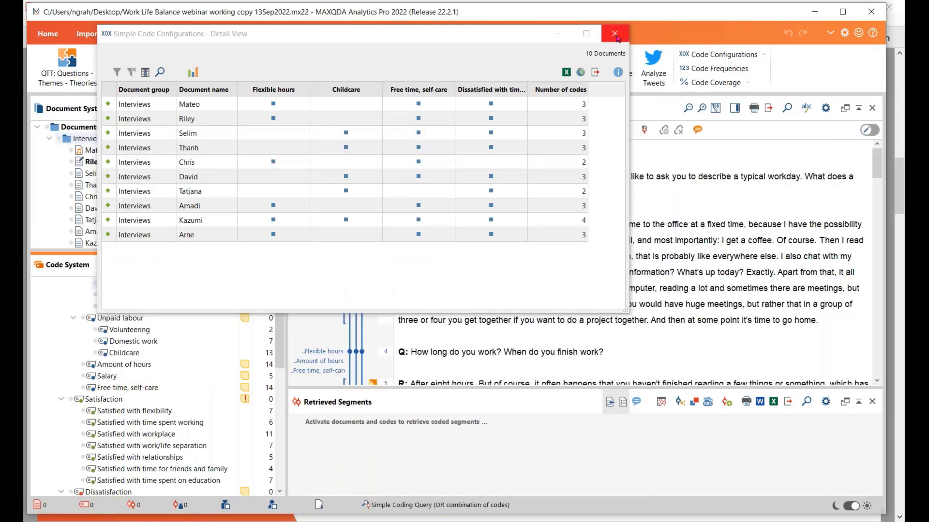
pyautogui.click(617, 37)
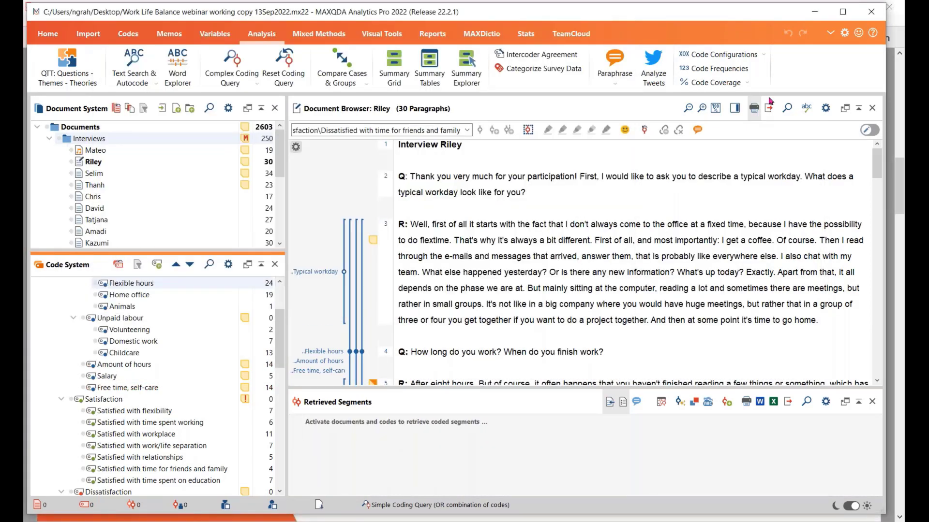
# Look over the Complex Code Configurations options and cancel without running the analysis
pyautogui.click(763, 56)
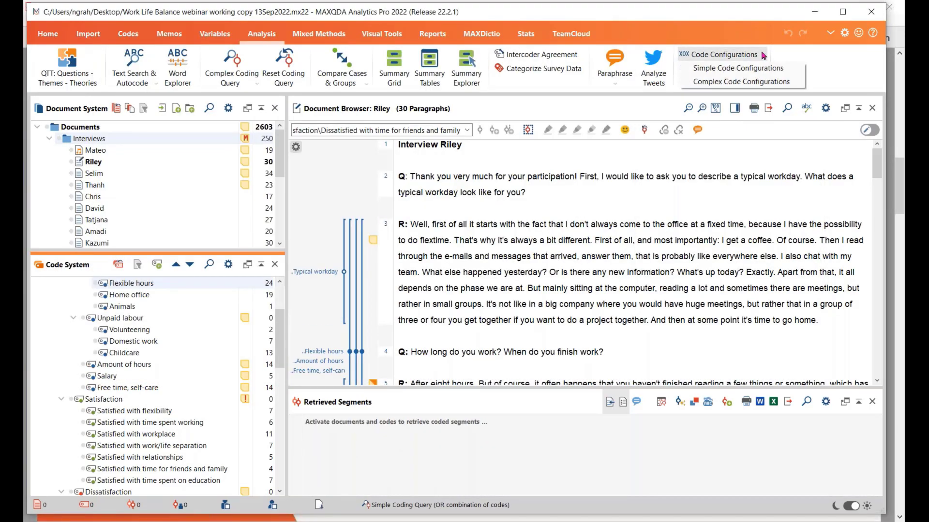
pyautogui.click(761, 84)
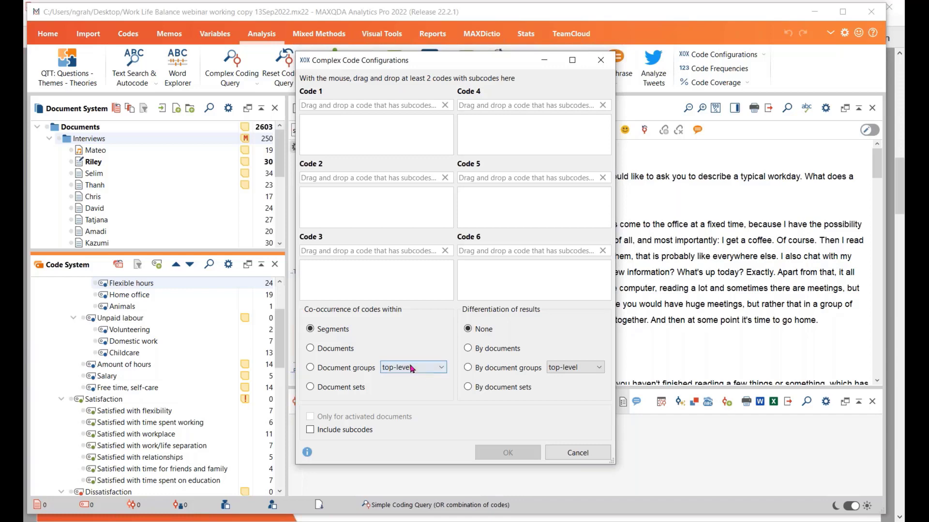
pyautogui.click(577, 454)
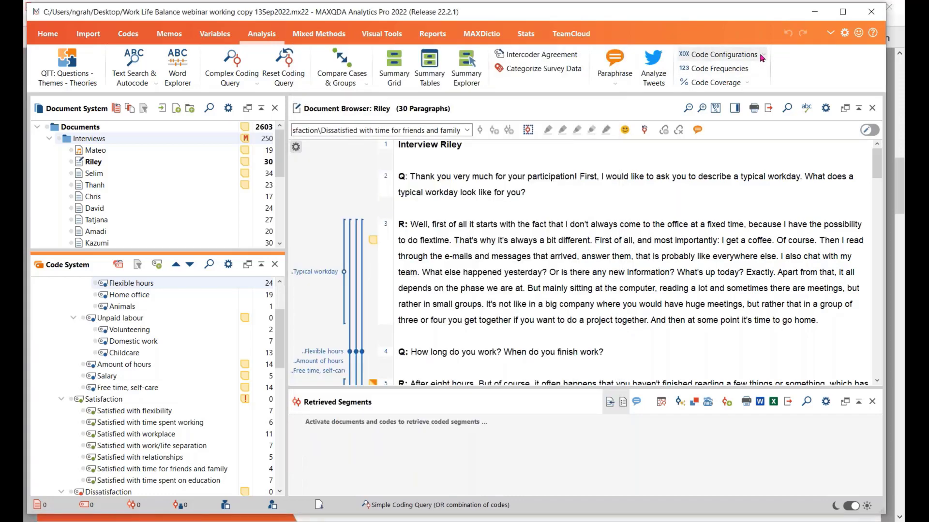
# Activate the Interviews document group and run Simple Code Configurations on it with co-occurrence of codes within segments
pyautogui.keyDown('ctrl'); pyautogui.click(67, 140); pyautogui.keyUp('ctrl')
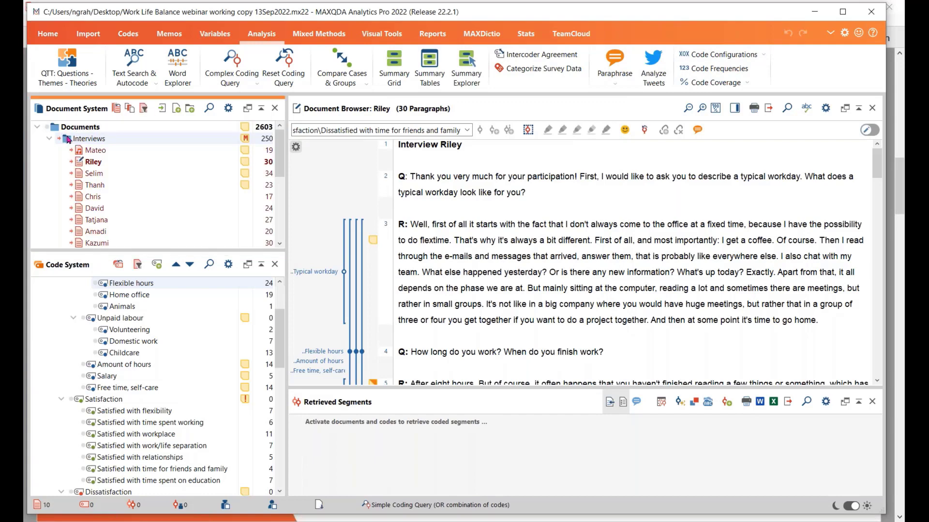
pyautogui.click(763, 55)
pyautogui.click(763, 70)
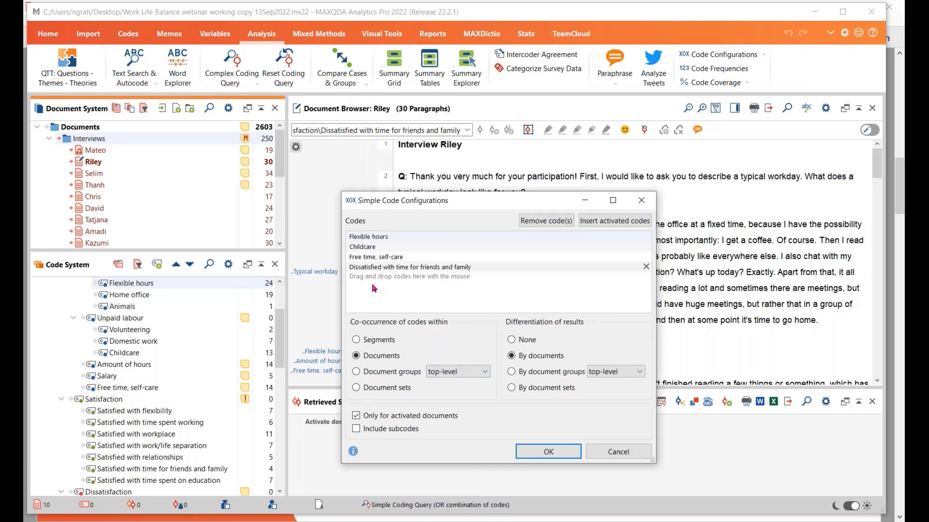
pyautogui.click(357, 341)
pyautogui.click(540, 453)
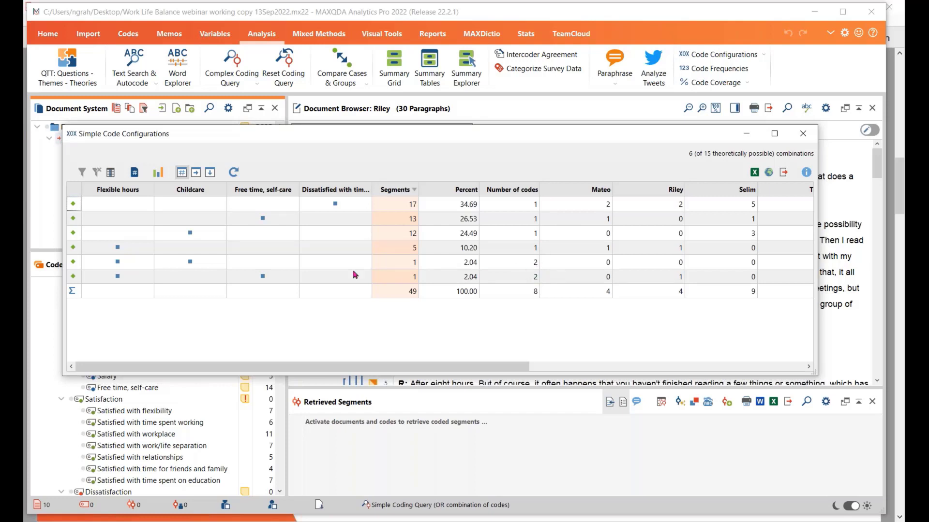
# Examine how Flexible hours combines with Childcare and with Free time, self-care across the interviews, and close the results table
pyautogui.click(112, 266)
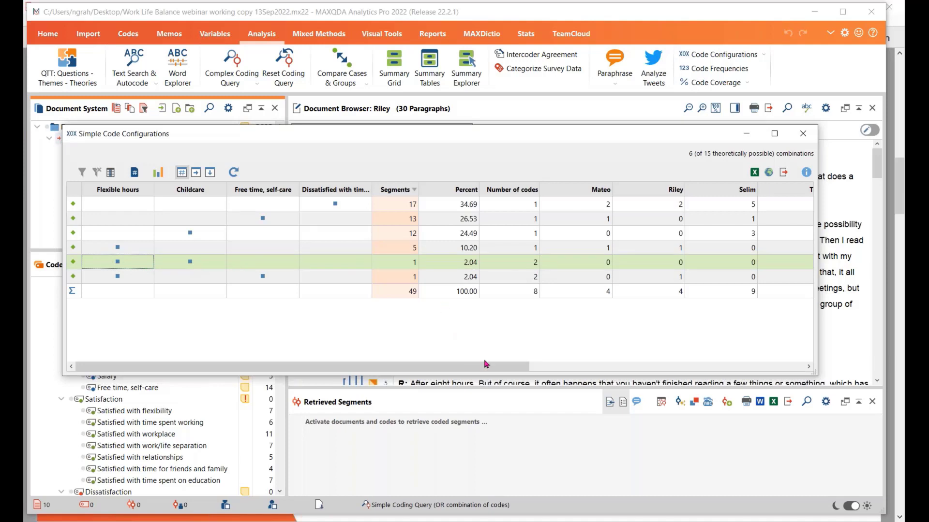
pyautogui.moveTo(498, 370); pyautogui.dragTo(411, 368)
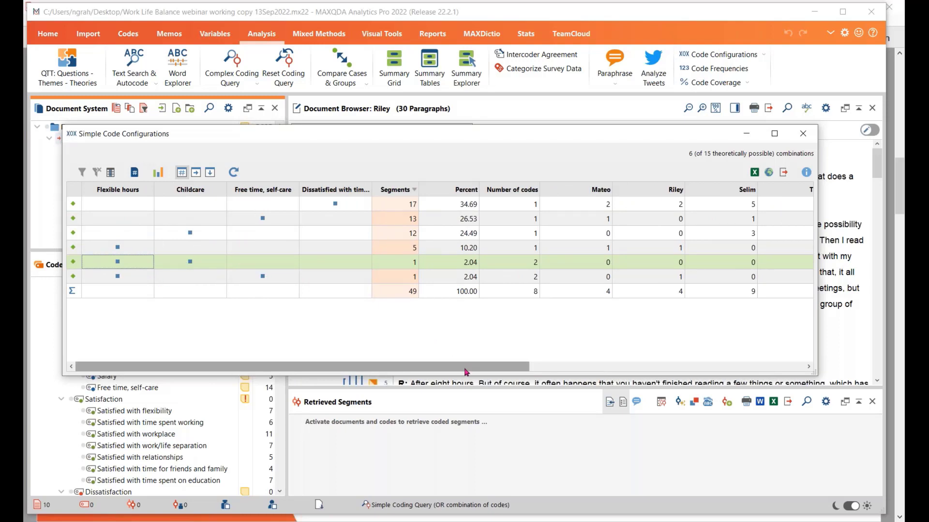
pyautogui.moveTo(464, 371); pyautogui.dragTo(500, 371)
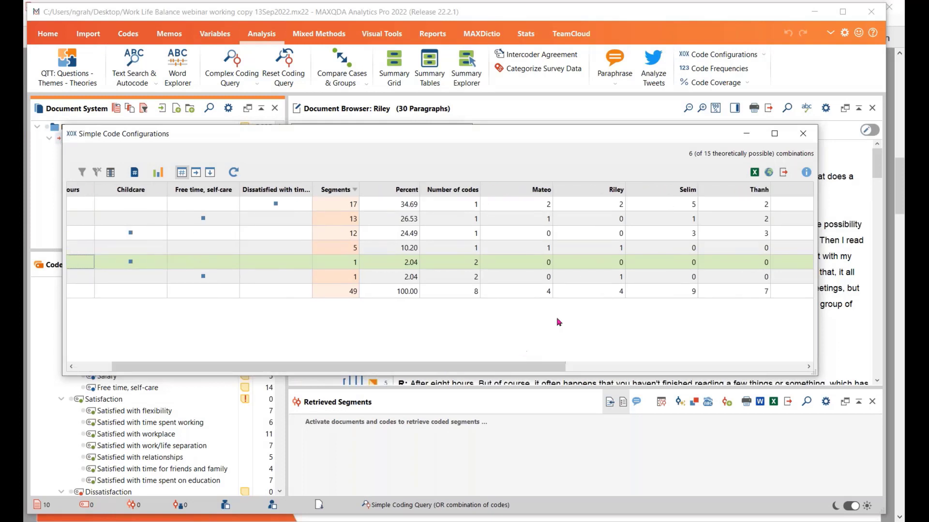
pyautogui.click(611, 280)
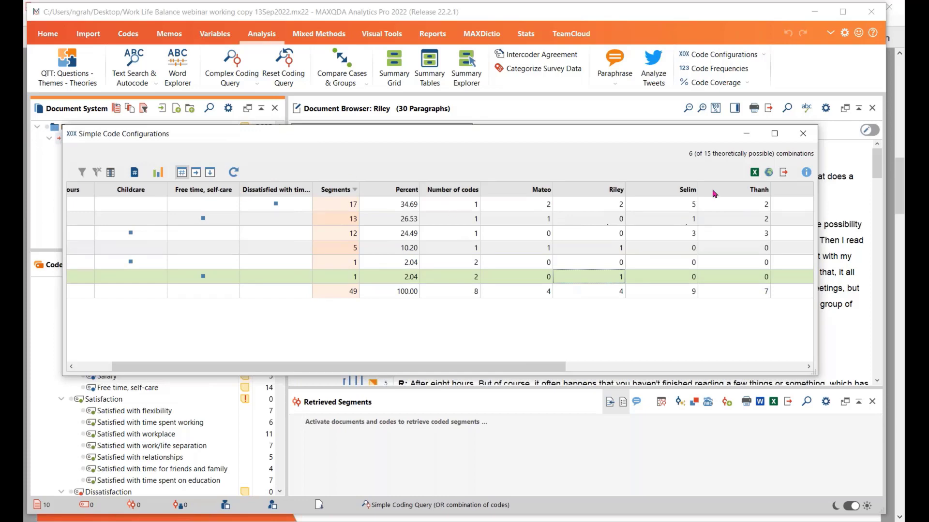
pyautogui.click(806, 140)
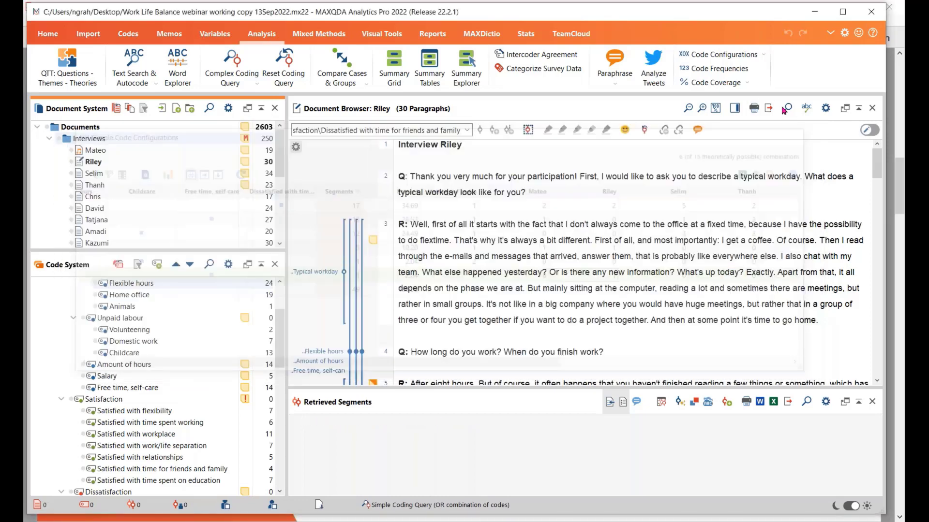
# Review the co-occurrence and differentiation options of Simple Code Configurations and cancel without running the analysis
pyautogui.click(724, 54)
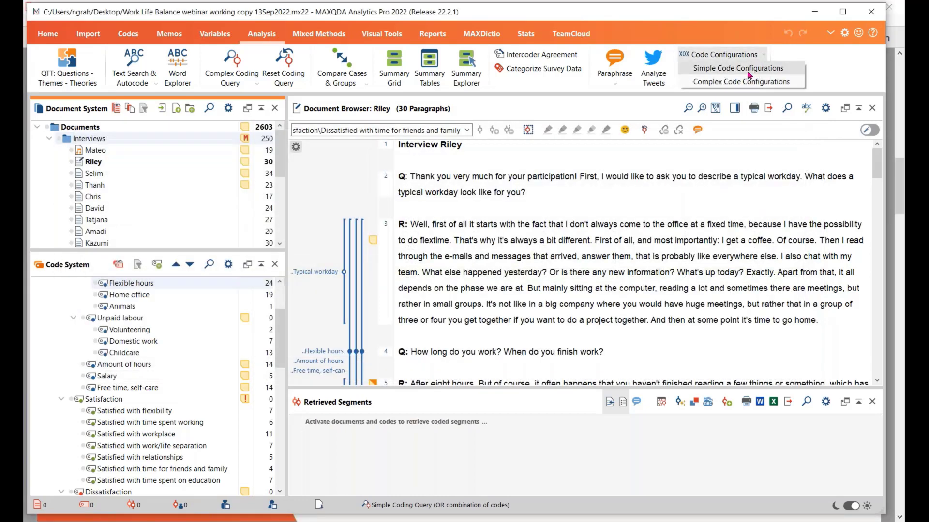
pyautogui.click(747, 73)
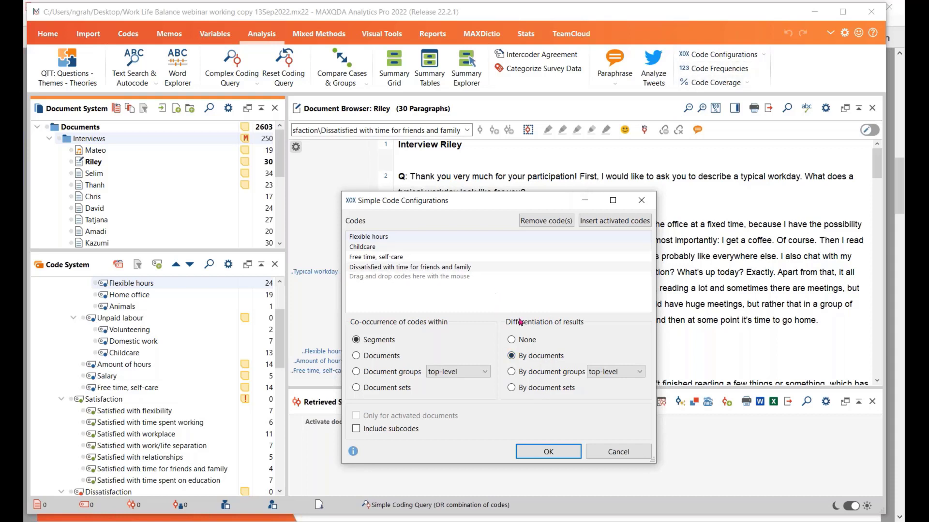
pyautogui.click(608, 450)
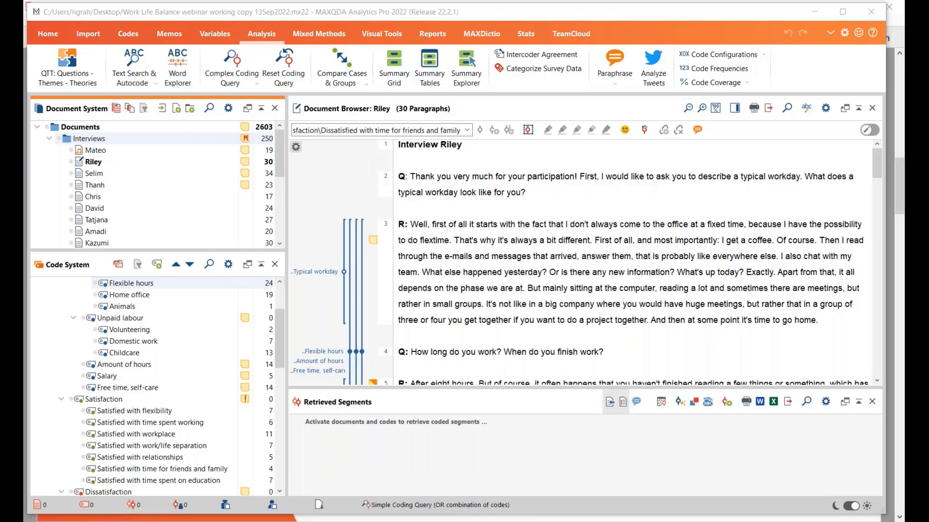
# Check the "Summary of suitable functions" slide in Adobe Acrobat Reader, return to MAXQDA, and open the Profile Comparison Chart
pyautogui.hotkey('alt', 'Tab')
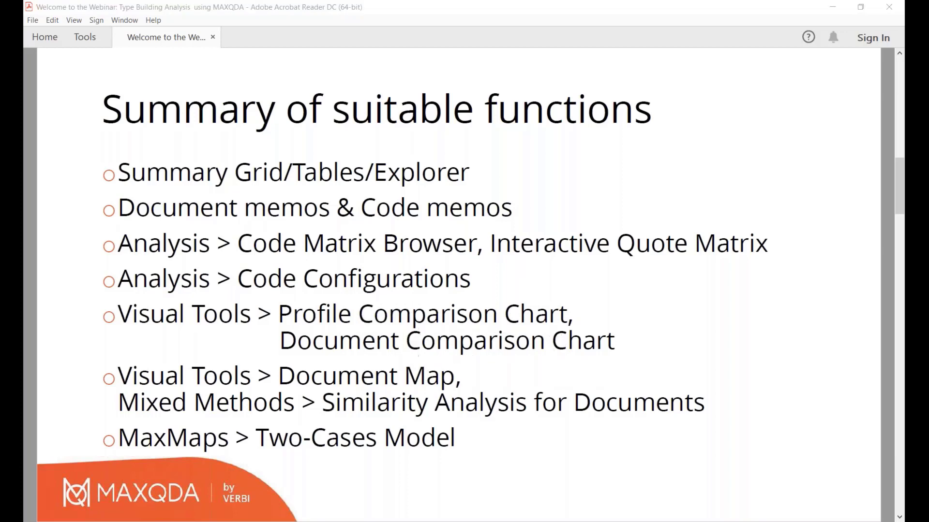
pyautogui.hotkey('alt', 'Tab')
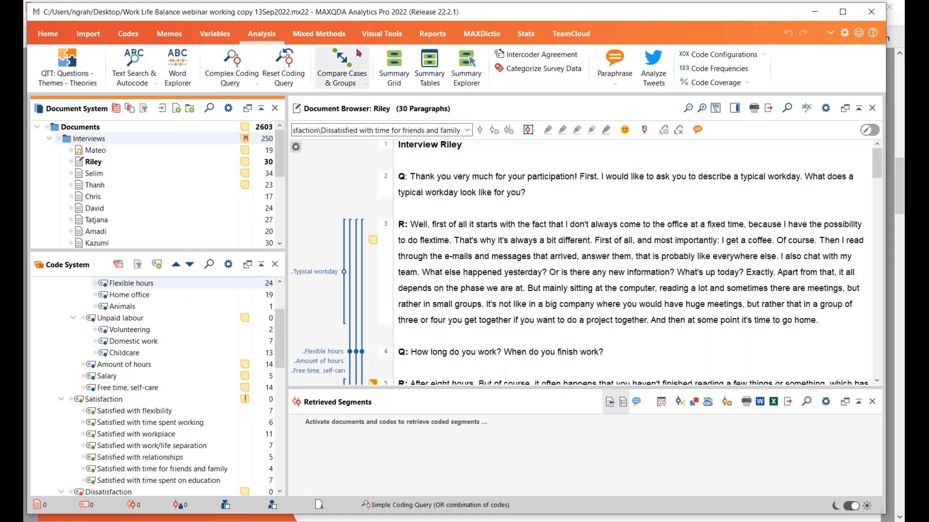
pyautogui.click(367, 34)
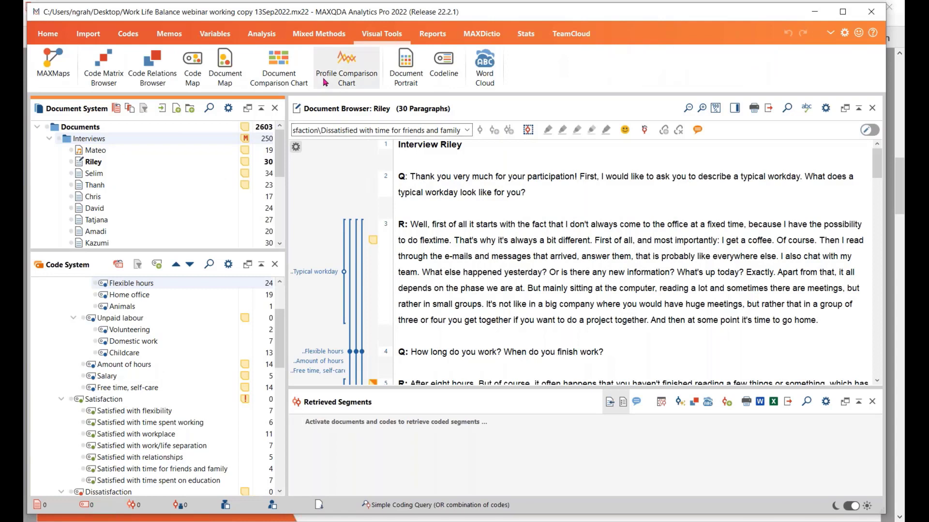
pyautogui.click(346, 67)
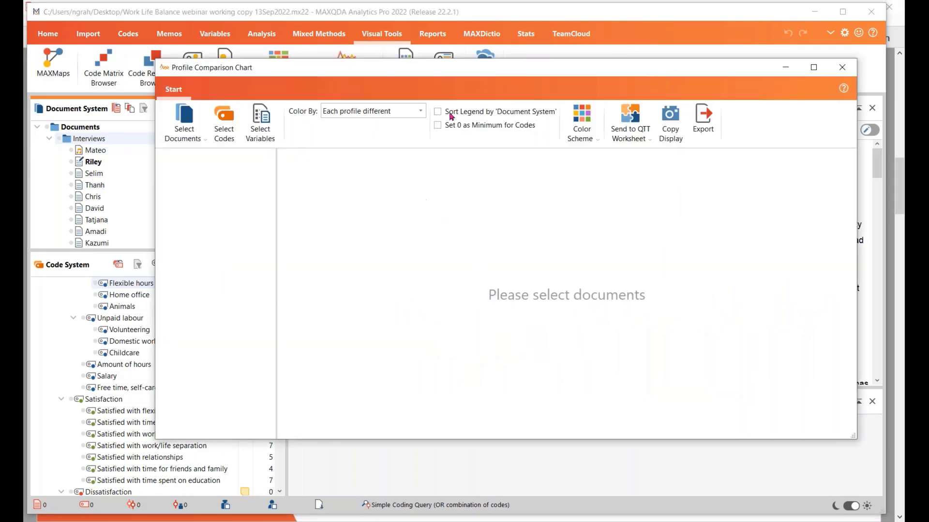
pyautogui.moveTo(438, 71); pyautogui.dragTo(494, 69)
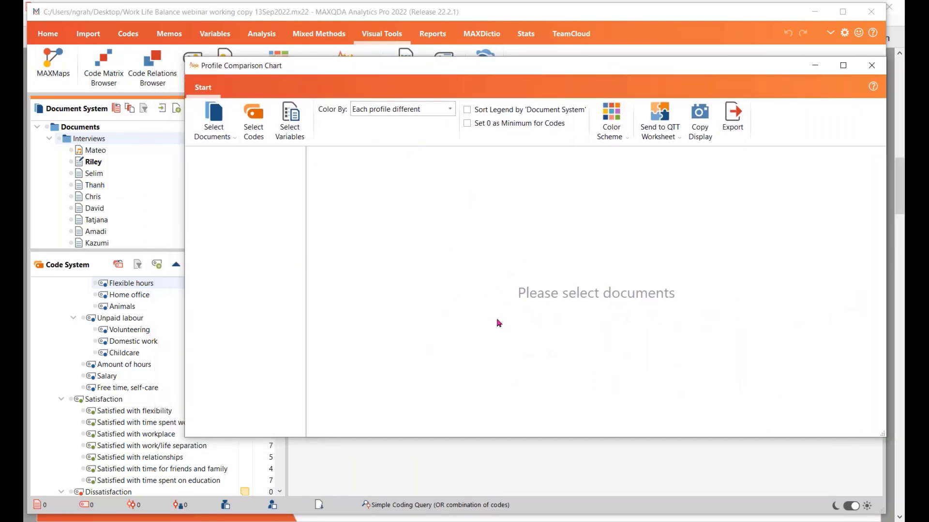
pyautogui.moveTo(501, 73); pyautogui.dragTo(475, 69)
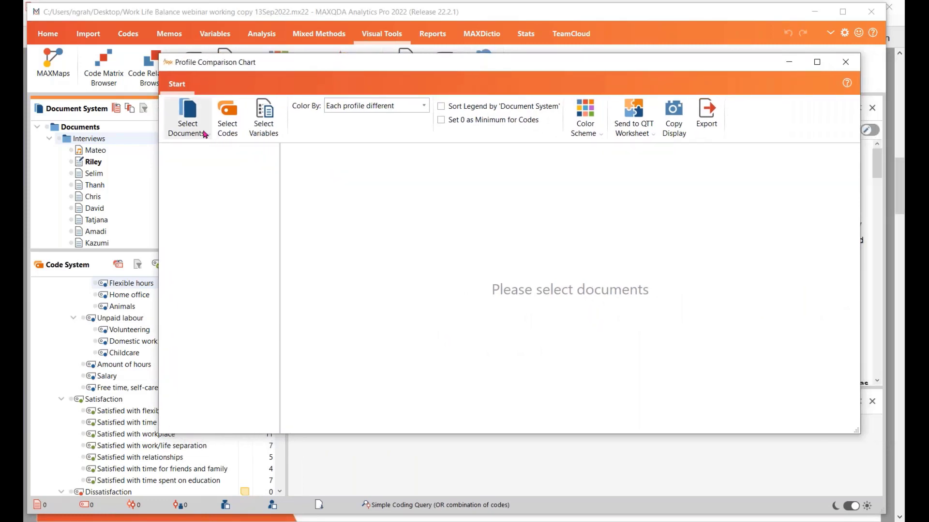
# Add the third, fourth, eighth and ninth documents of the Interviews group to the profile chart as single documents
pyautogui.click(191, 110)
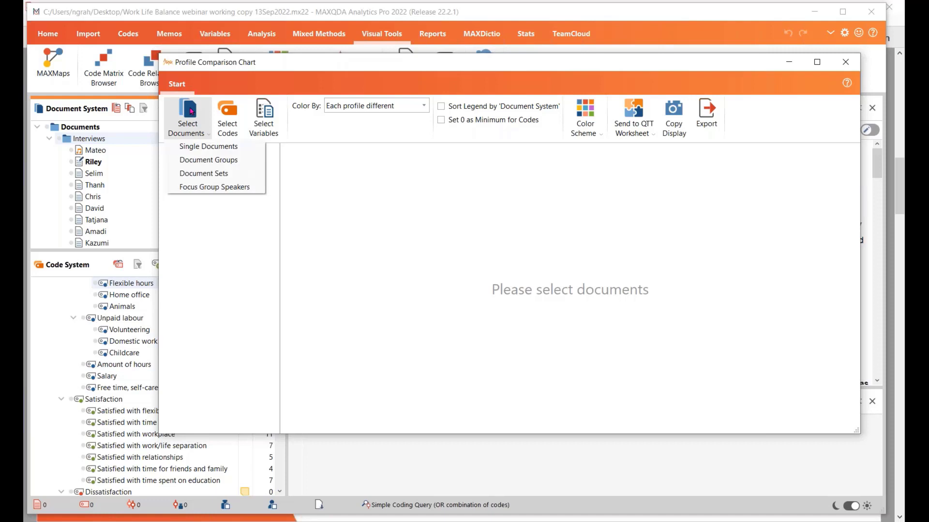
pyautogui.click(196, 147)
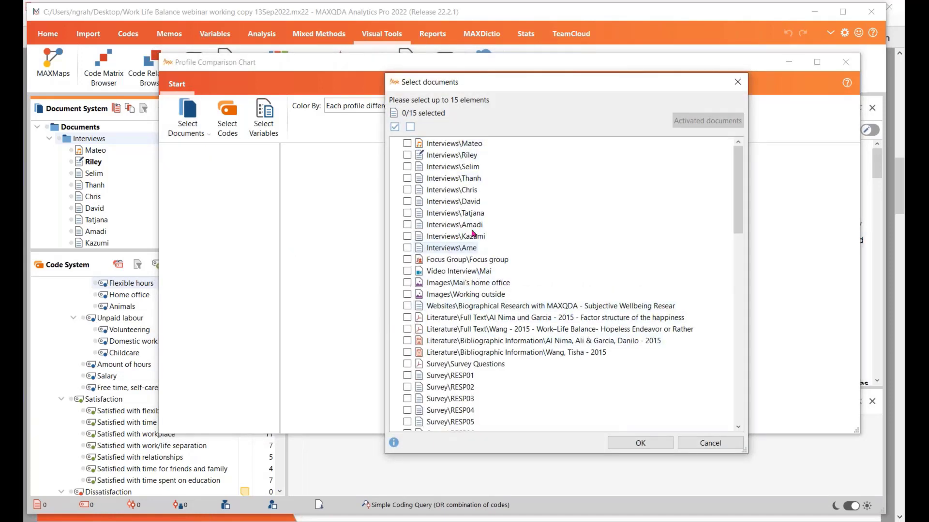
pyautogui.click(407, 167)
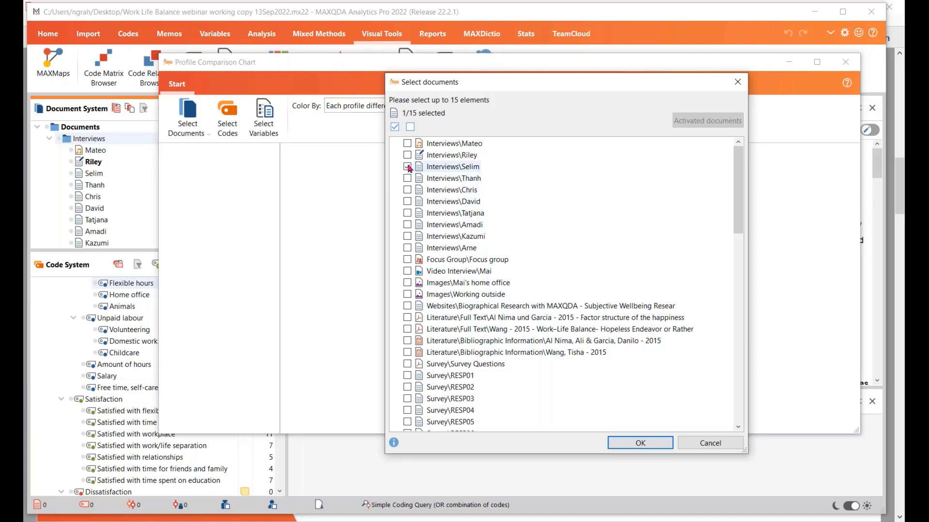
pyautogui.click(408, 179)
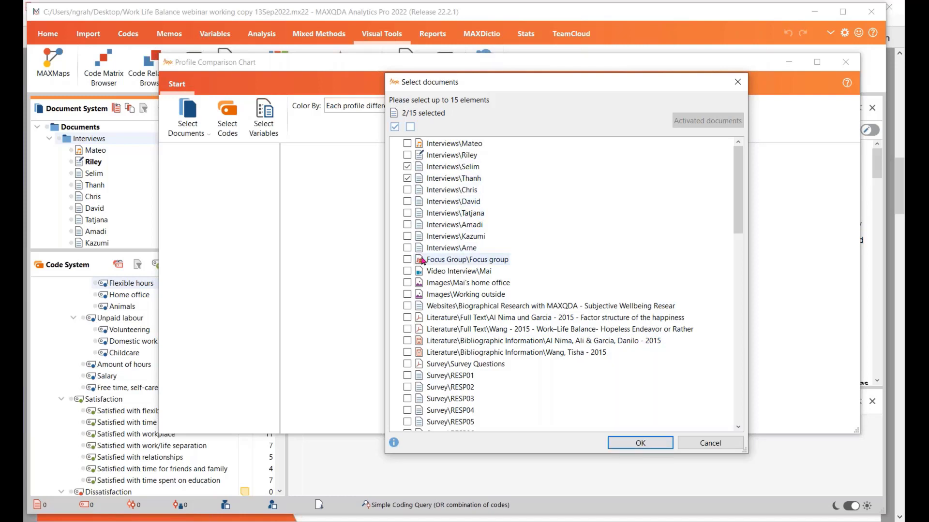
pyautogui.click(408, 225)
pyautogui.click(408, 237)
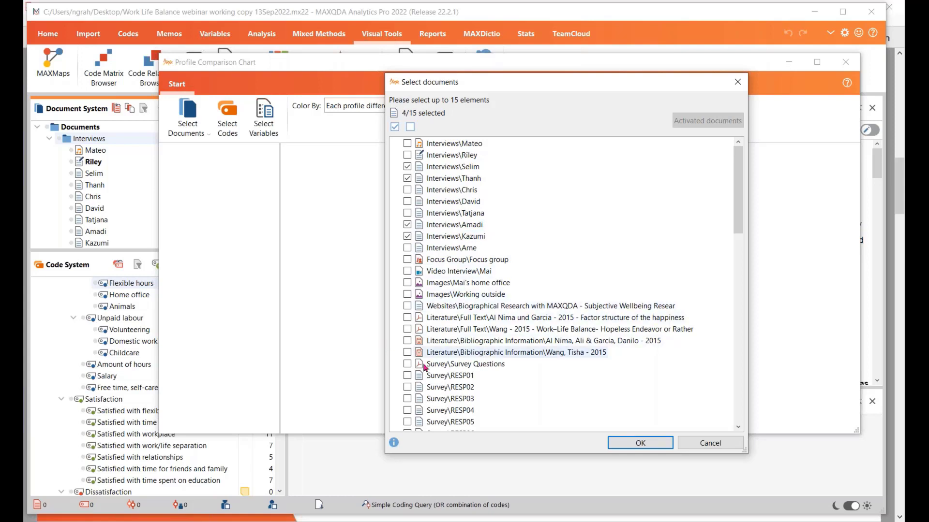
pyautogui.click(640, 444)
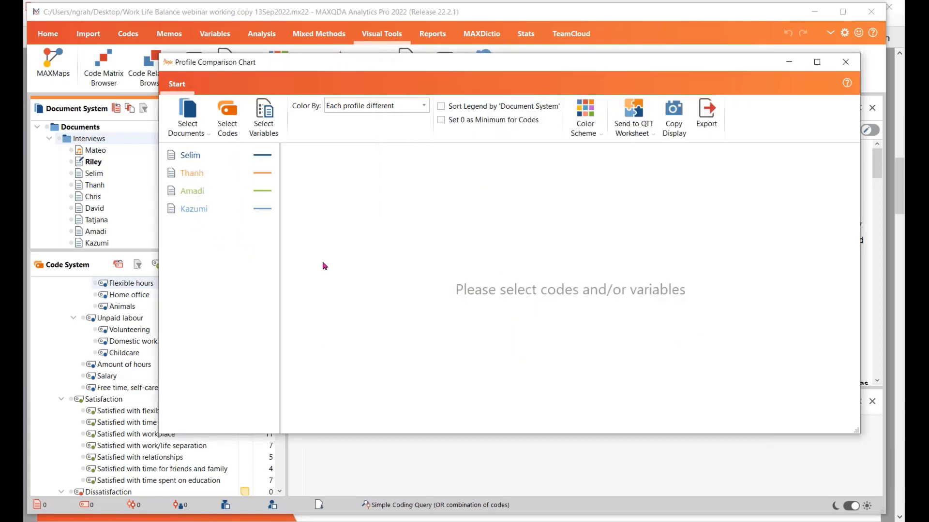
# Add the codes Childcare, Free time, self-care, and Satisfied with time for friends and family to the profile chart
pyautogui.click(230, 110)
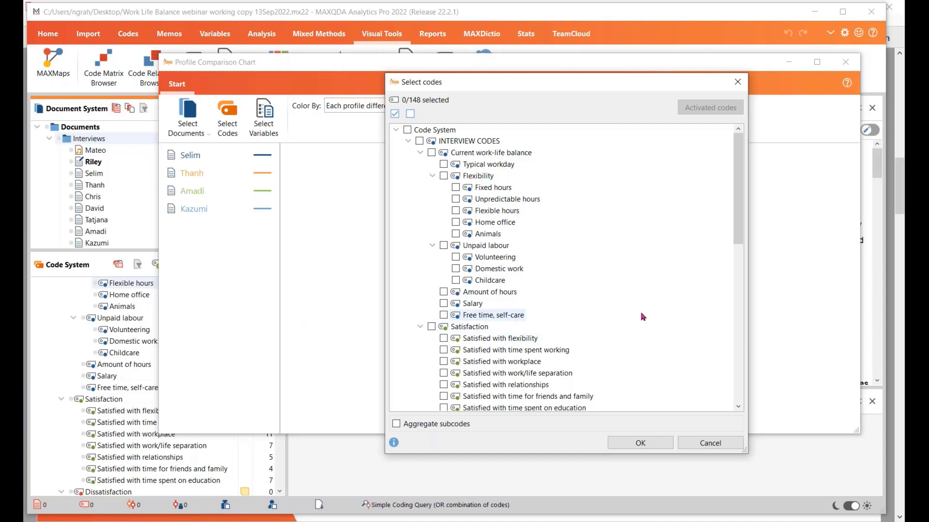
pyautogui.click(455, 281)
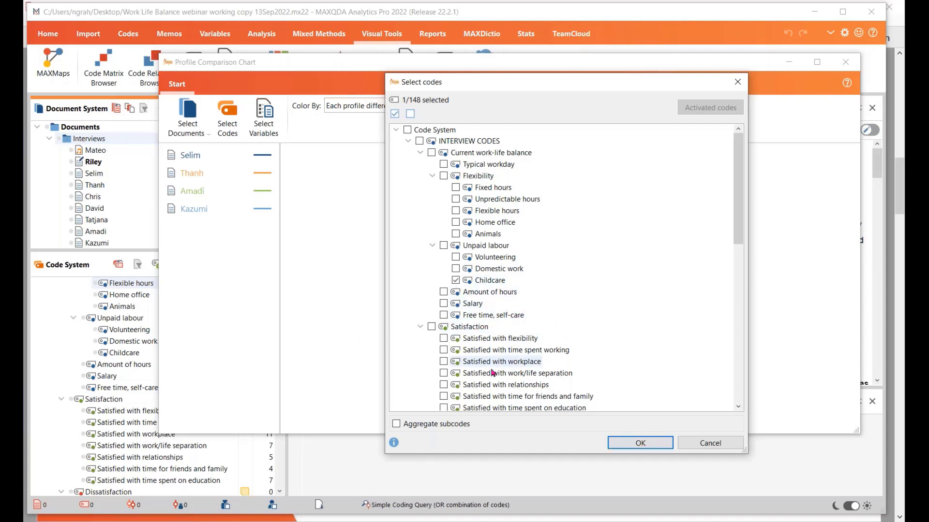
pyautogui.click(444, 315)
pyautogui.scroll(-1, 445, 368)
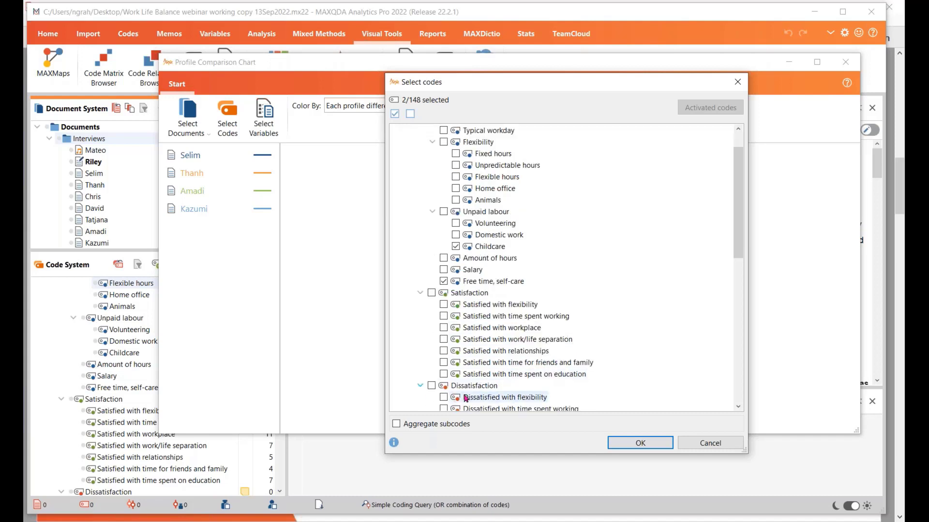
pyautogui.click(443, 363)
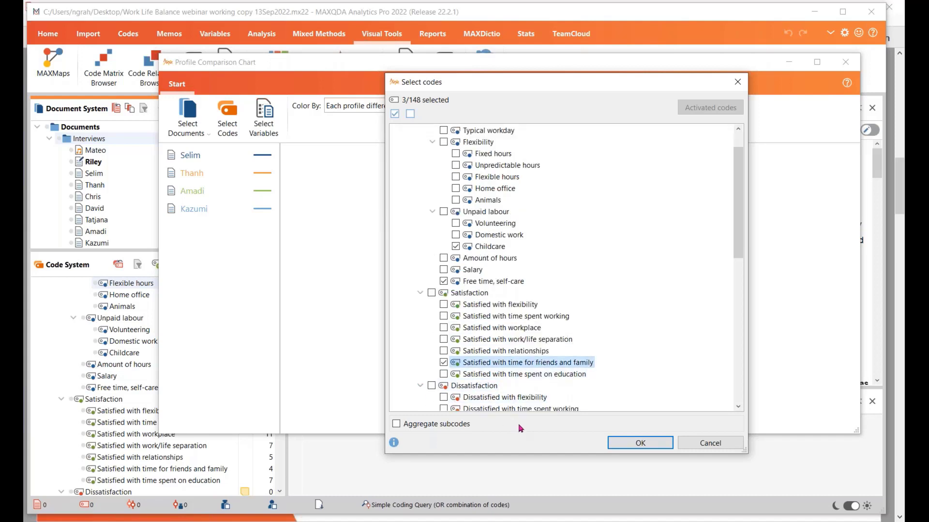
pyautogui.click(637, 444)
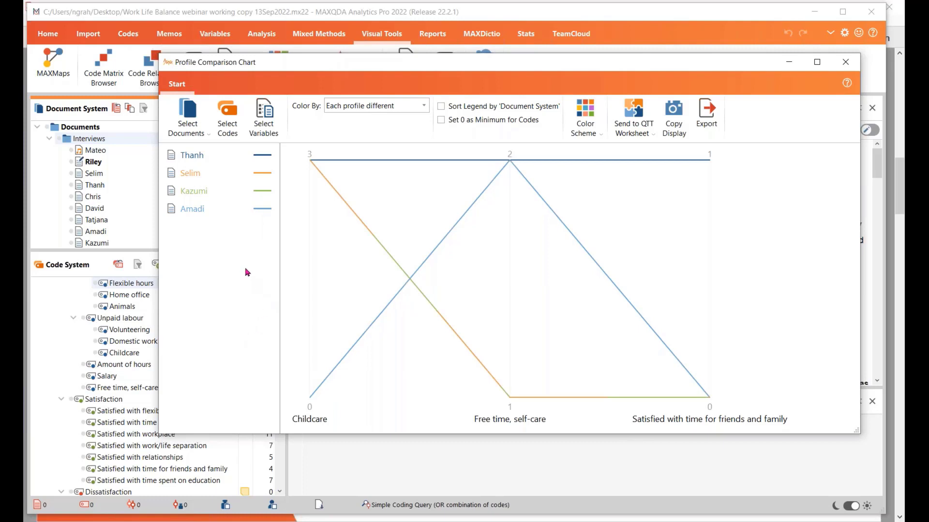
# Compare the interview profiles by highlighting individual lines and inspecting the coded segment counts at each code's points
pyautogui.click(192, 174)
pyautogui.moveTo(313, 169)
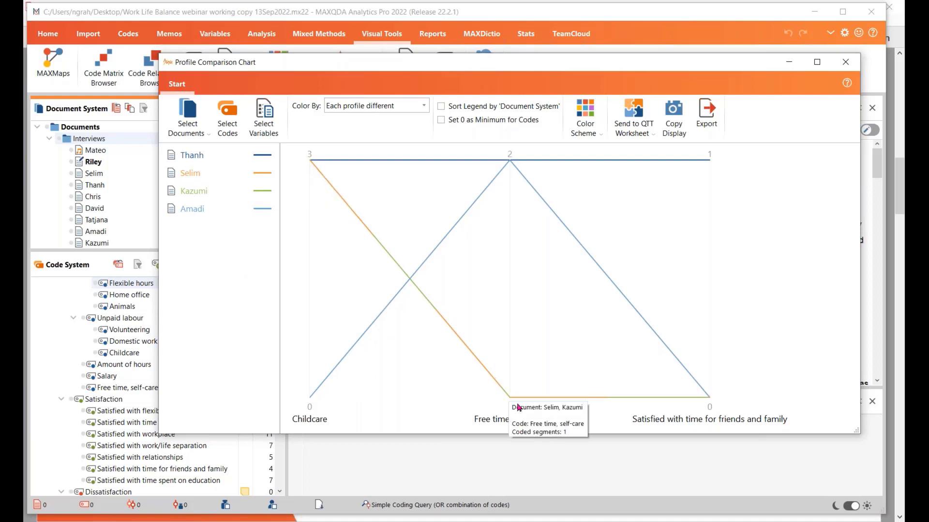
pyautogui.click(195, 192)
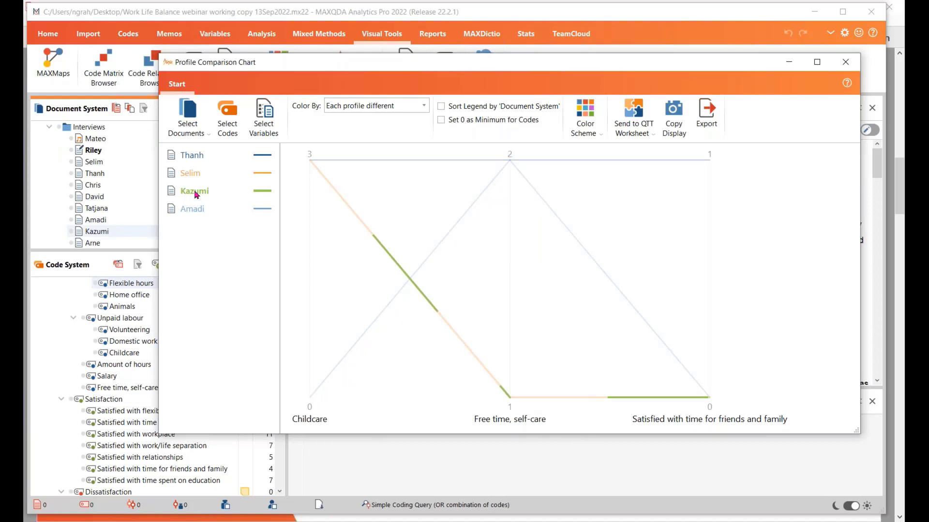
pyautogui.moveTo(312, 167)
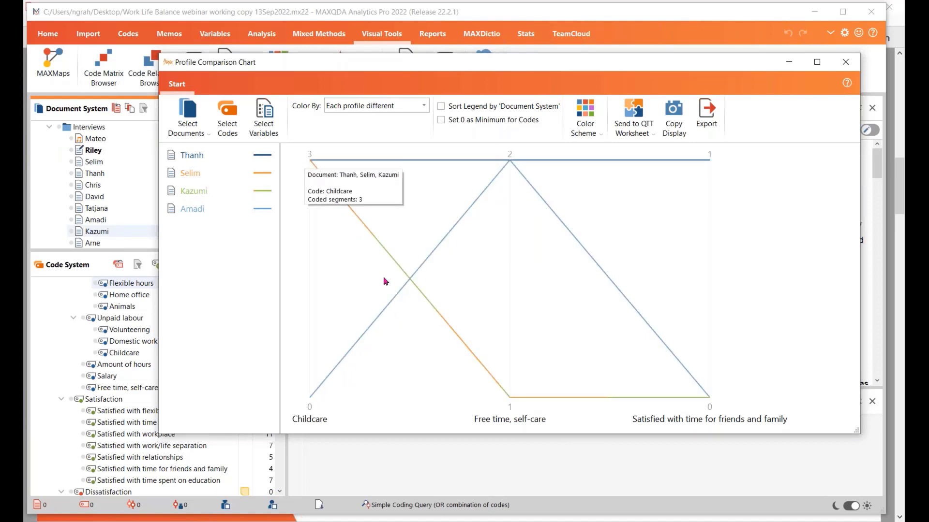
pyautogui.moveTo(711, 400)
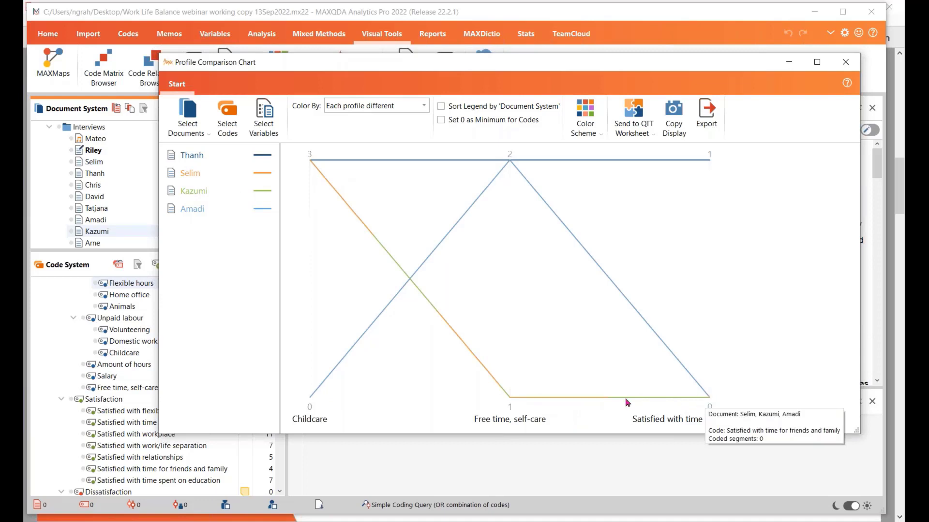
pyautogui.moveTo(508, 398)
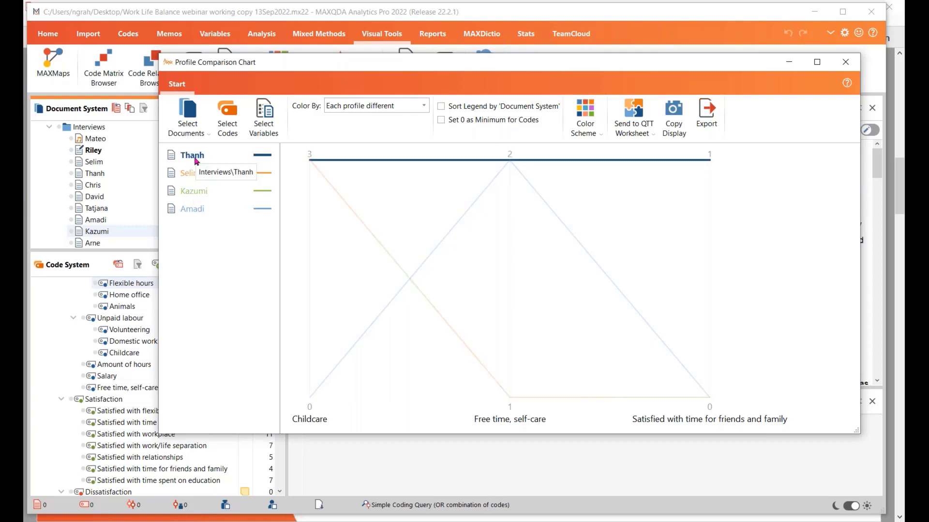
# Add the sixth and seventh documents of the Interviews group to the profile chart as single documents
pyautogui.click(189, 110)
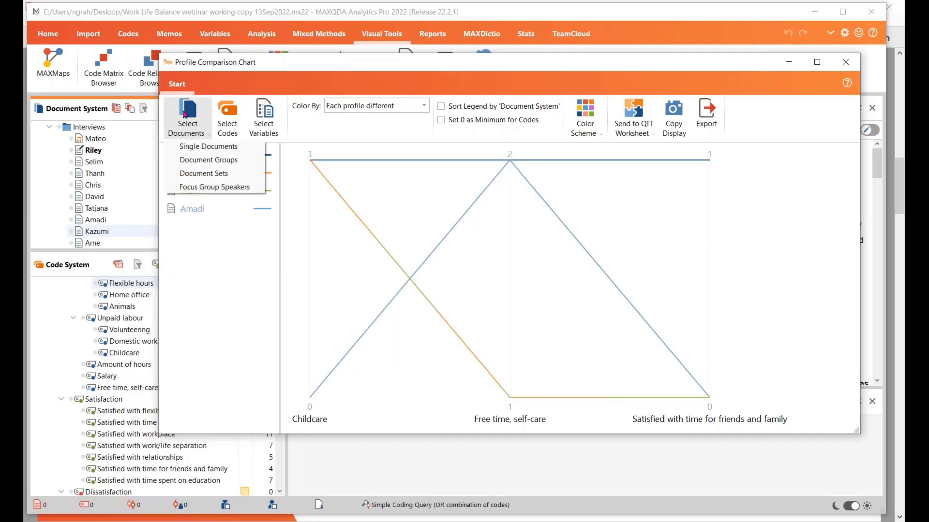
pyautogui.click(197, 146)
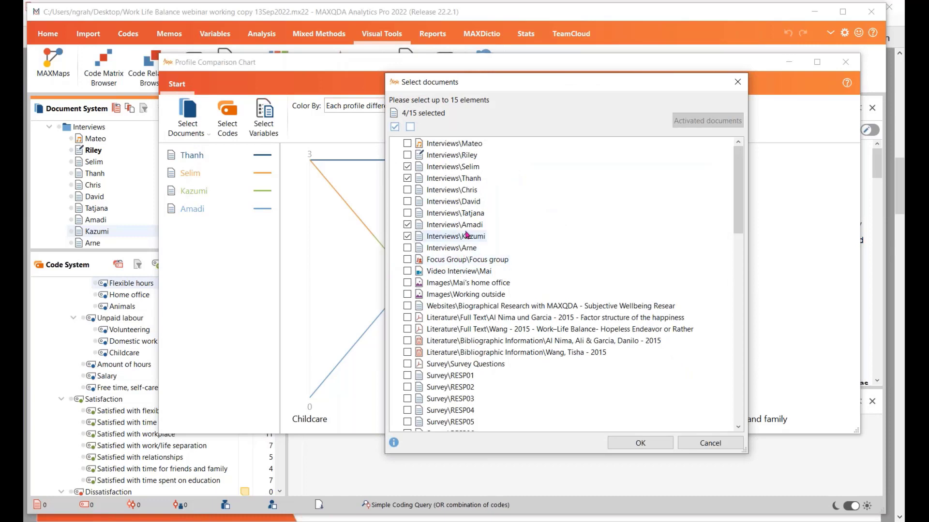
pyautogui.click(407, 214)
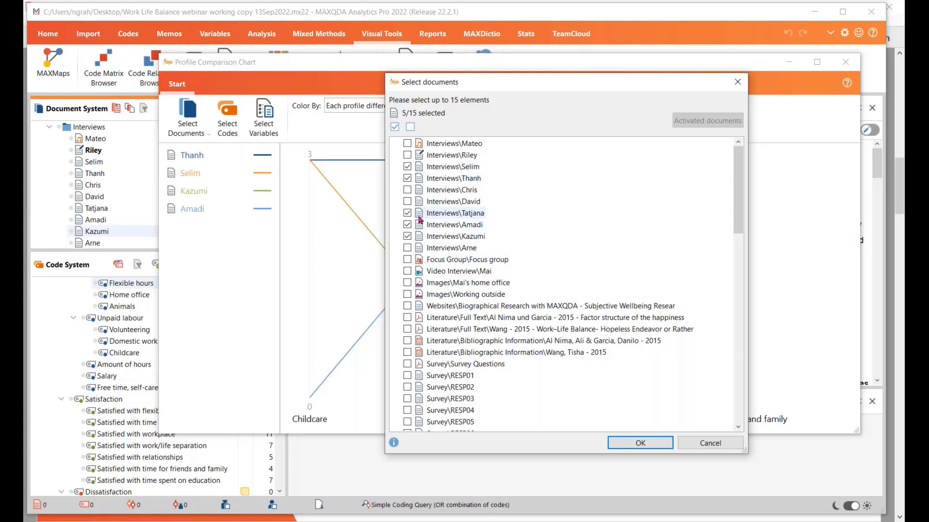
pyautogui.click(408, 202)
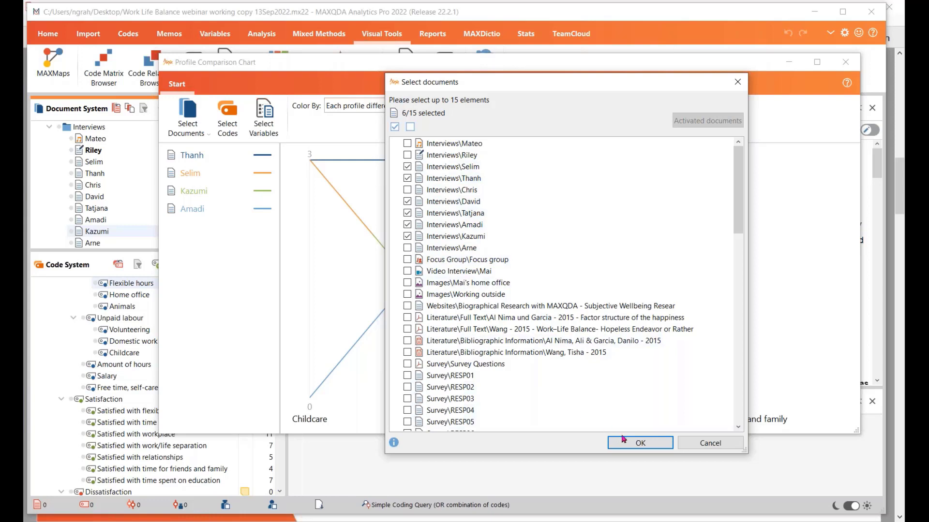
pyautogui.click(640, 443)
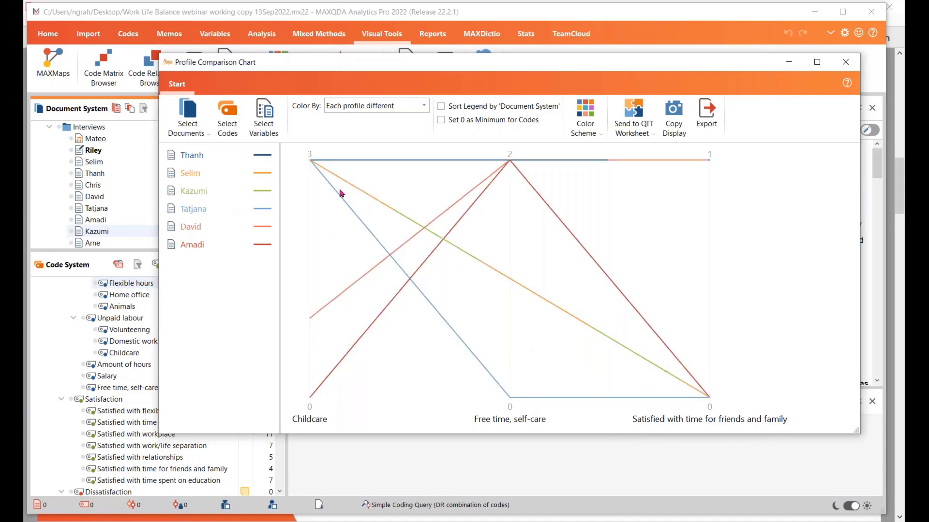
pyautogui.moveTo(516, 283)
# Add the variable Number of children to the profile chart
pyautogui.click(265, 121)
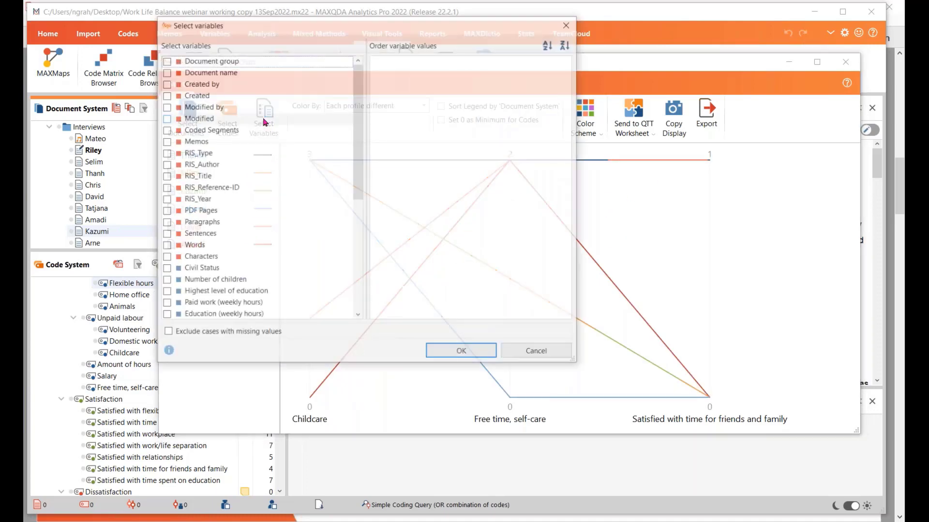
pyautogui.scroll(-2, 296, 274)
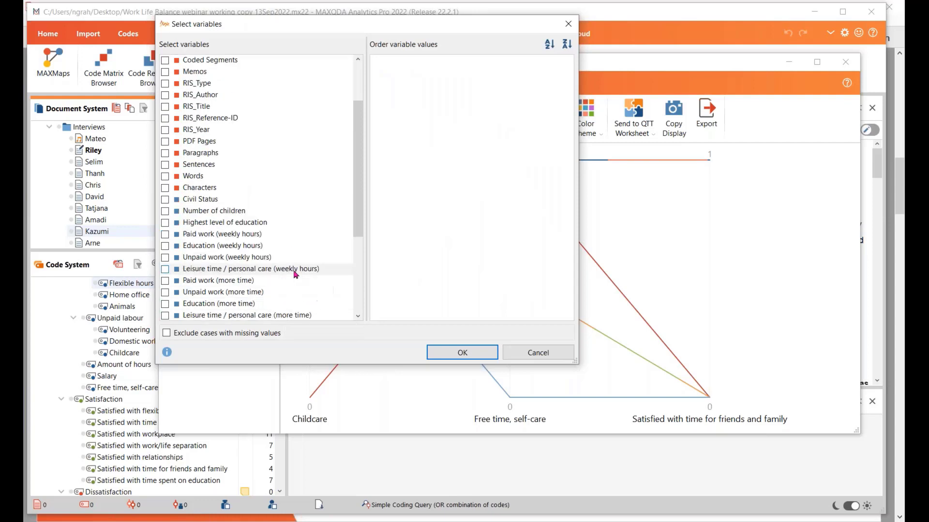
pyautogui.scroll(-4, 296, 275)
pyautogui.scroll(2, 300, 272)
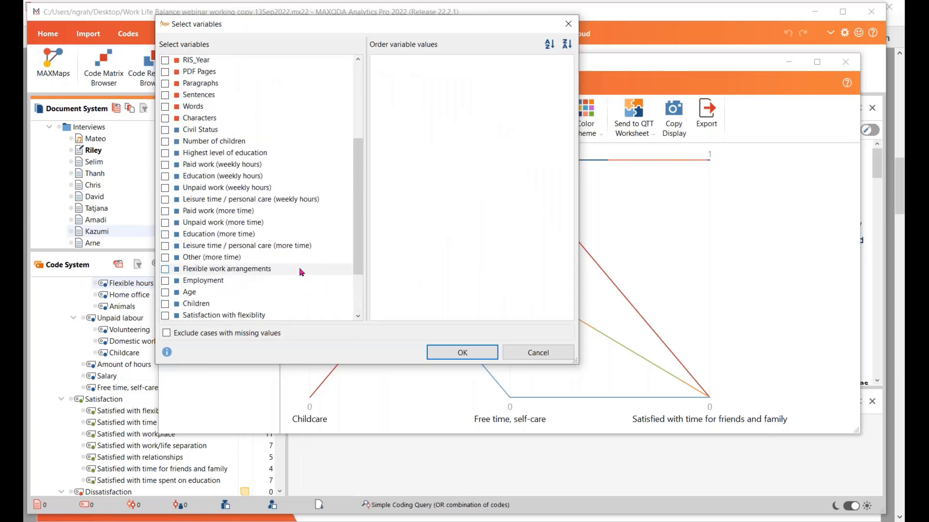
pyautogui.click(166, 141)
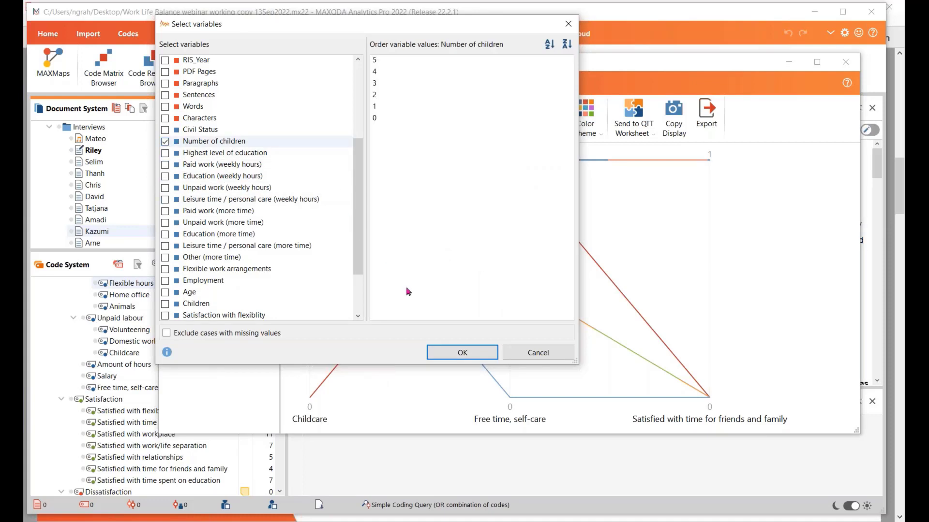
pyautogui.click(450, 357)
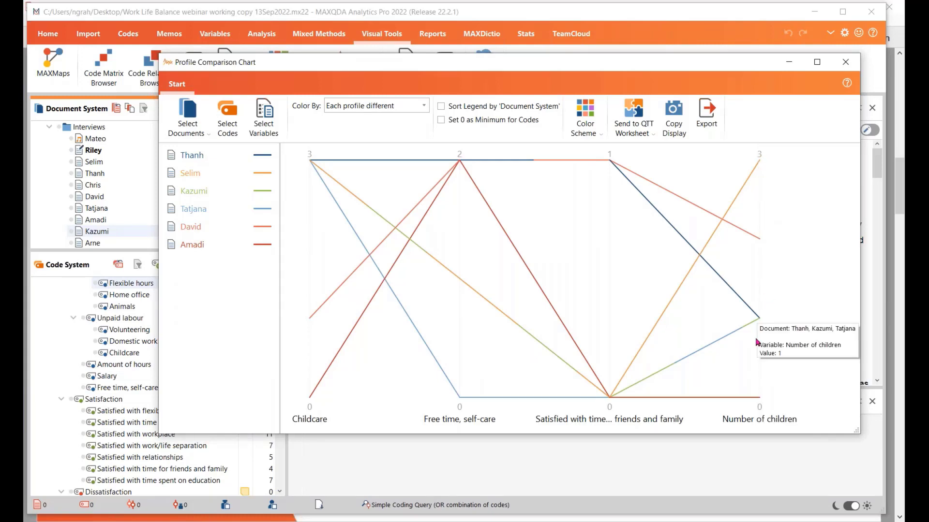
# Inspect the profile values at the Number of children, Childcare, and Satisfied with time for friends and family axes
pyautogui.moveTo(764, 324)
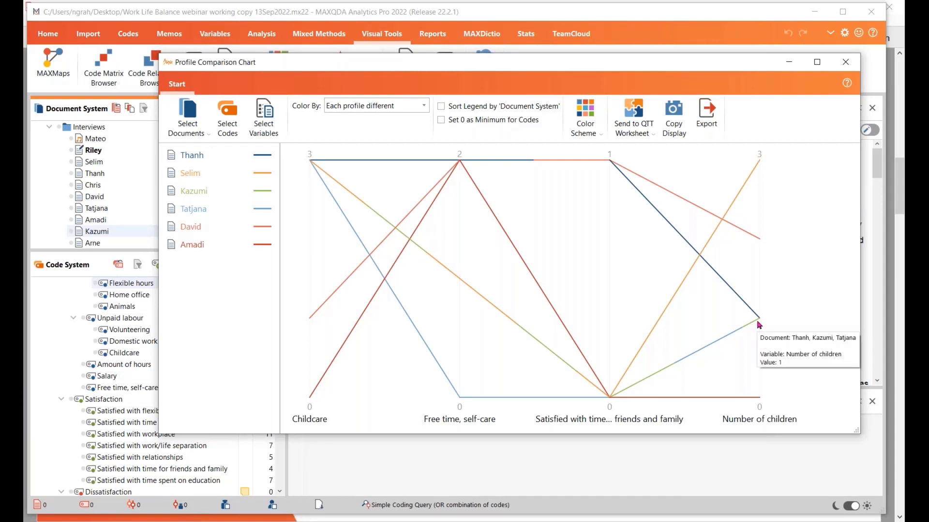
pyautogui.moveTo(761, 240)
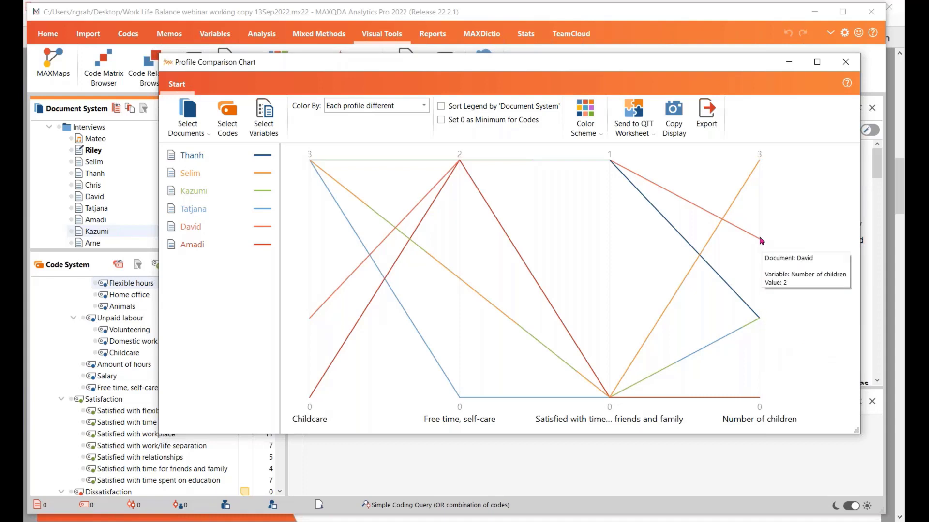
pyautogui.moveTo(758, 167)
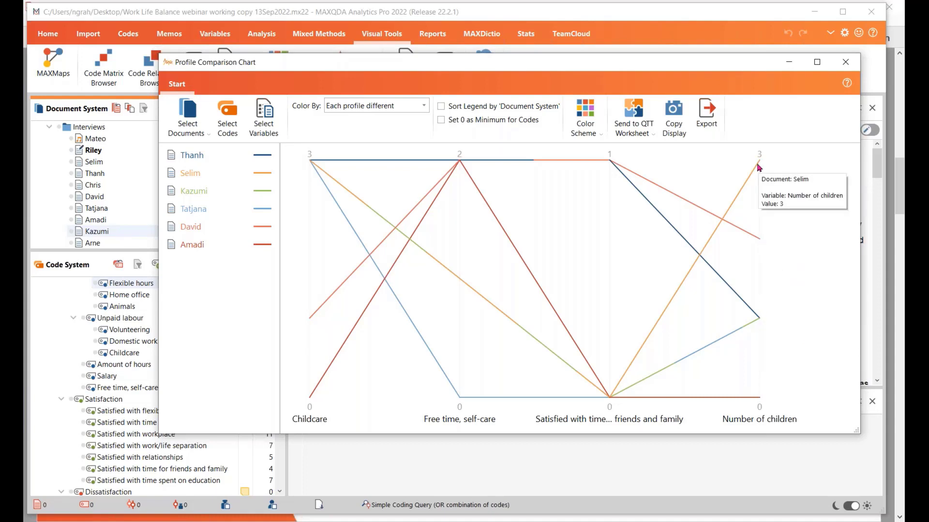
pyautogui.moveTo(761, 405)
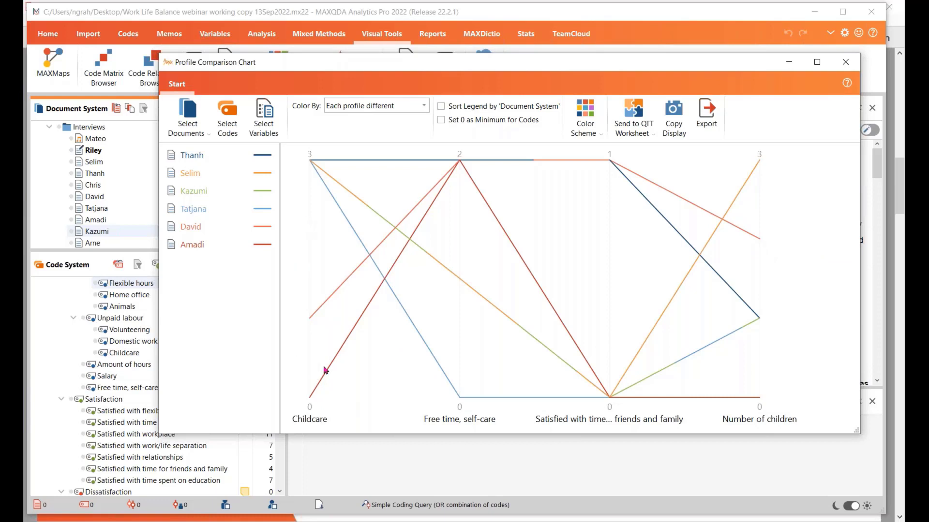
pyautogui.moveTo(311, 376)
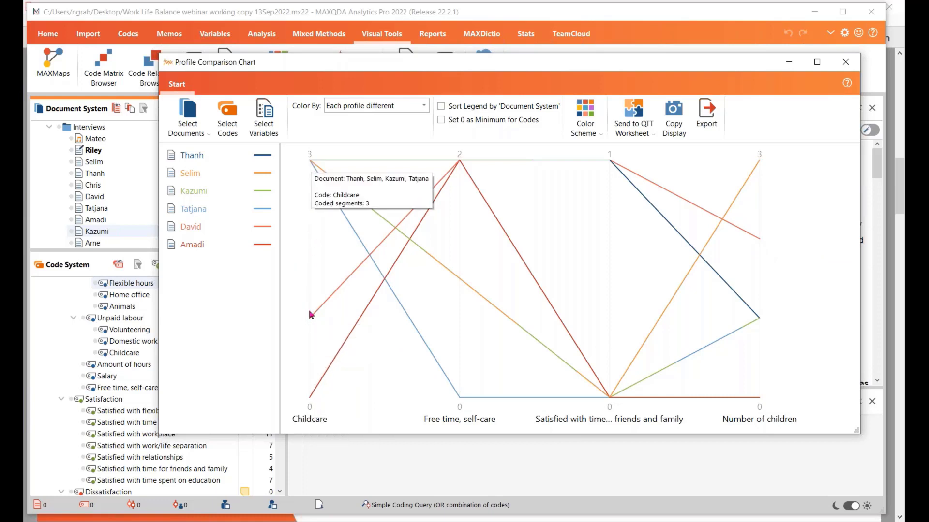
pyautogui.moveTo(609, 398)
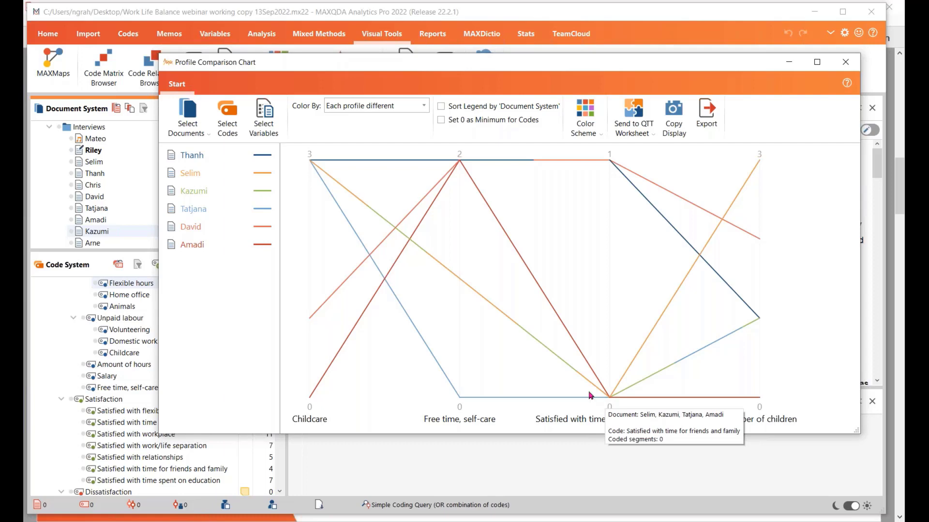
# Replace the code Satisfied with time for friends and family with Dissatisfied with time for friends and family in the profile chart
pyautogui.click(221, 117)
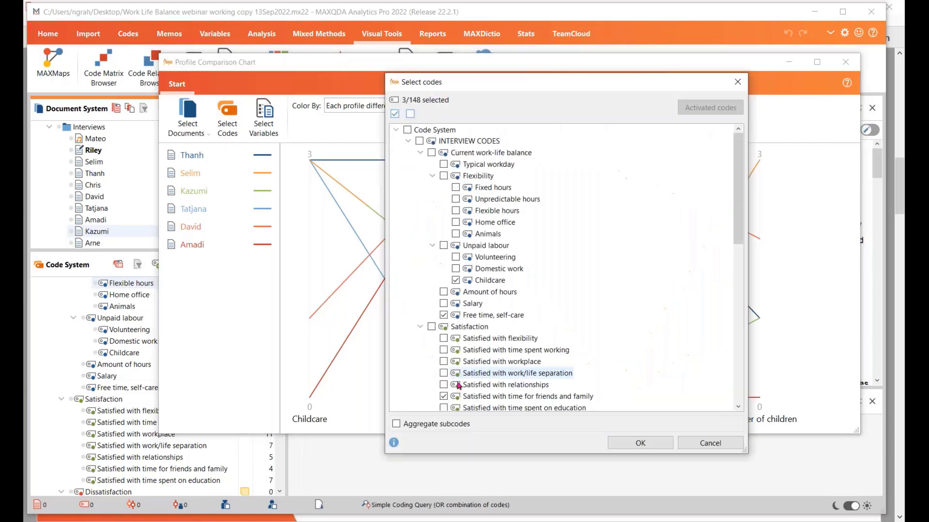
pyautogui.scroll(-1, 507, 358)
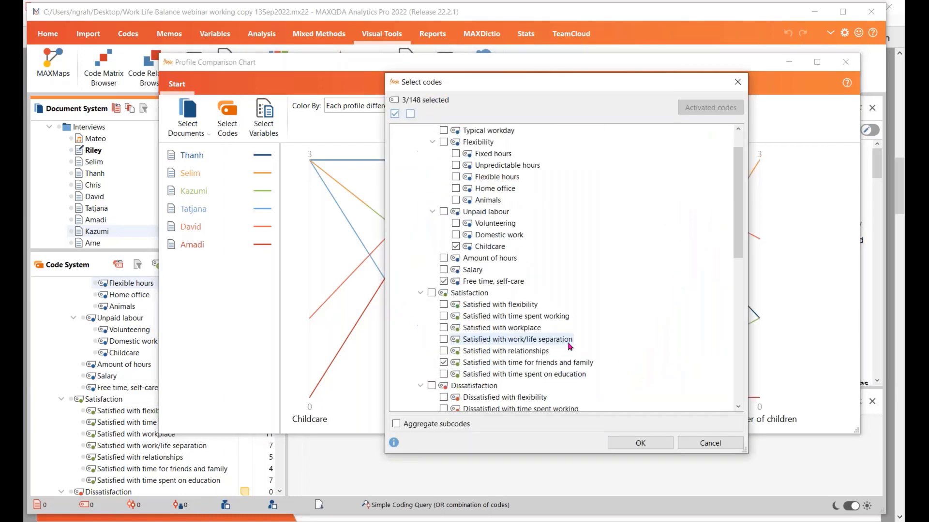
pyautogui.click(444, 363)
pyautogui.scroll(-3, 459, 360)
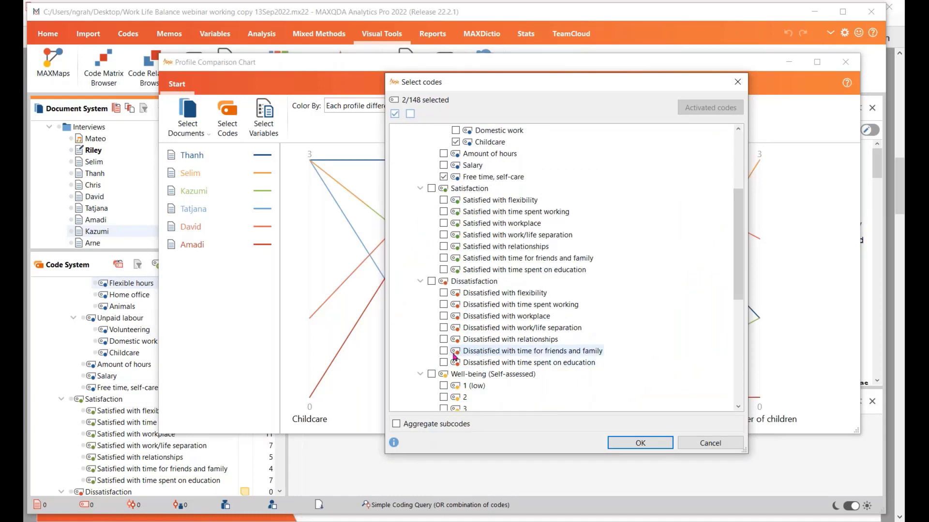
pyautogui.click(632, 445)
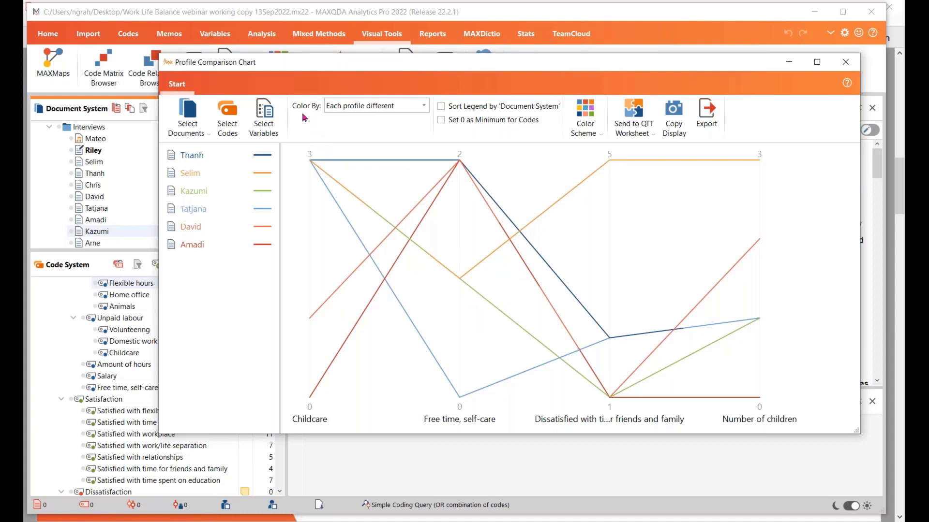
# Color the profile lines by the variable Number of children and inspect that variable's value for each line
pyautogui.click(424, 107)
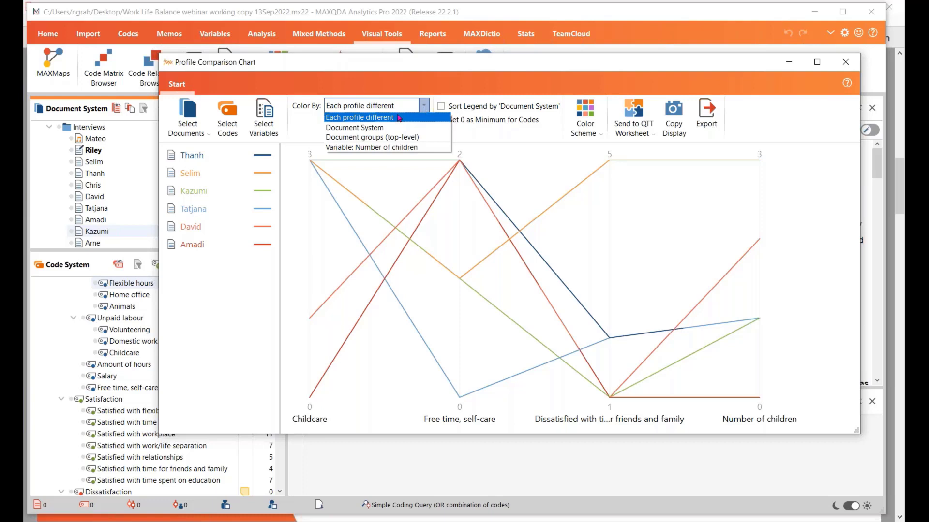
pyautogui.click(399, 148)
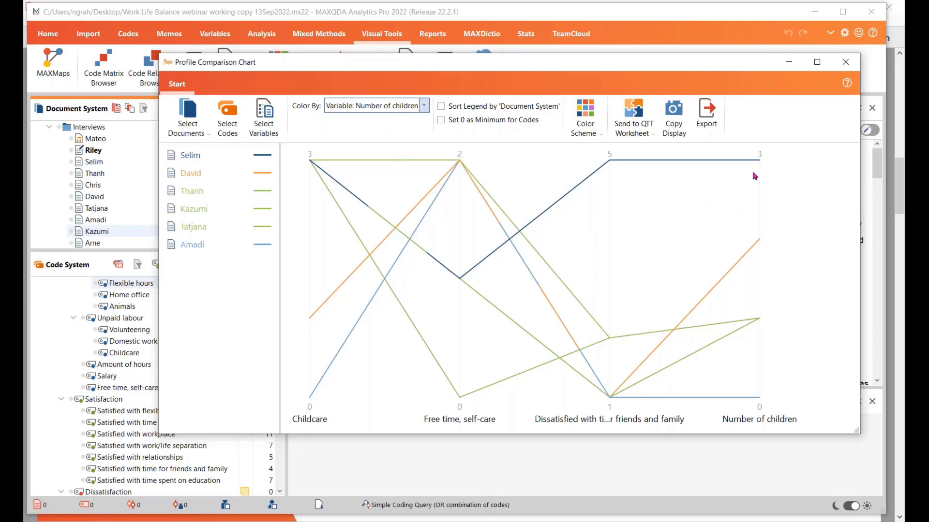
pyautogui.moveTo(756, 167)
pyautogui.moveTo(757, 247)
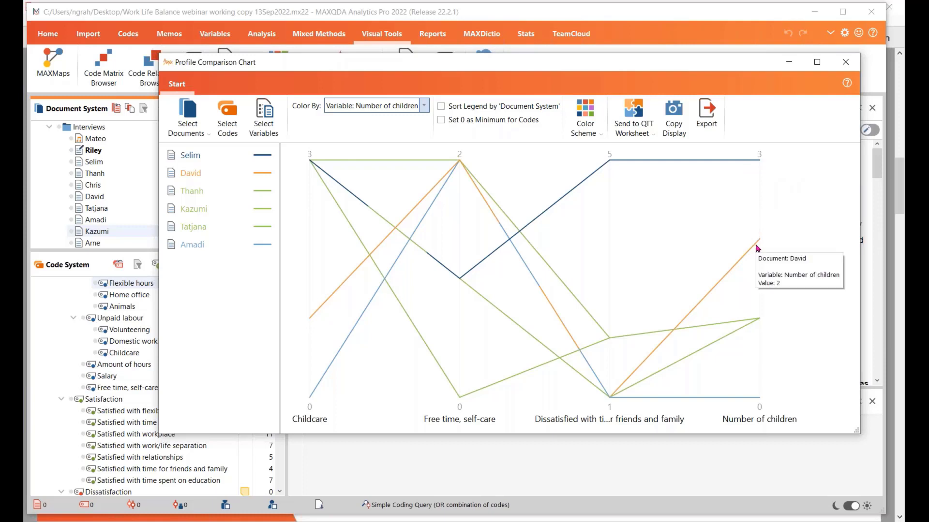
pyautogui.moveTo(755, 326)
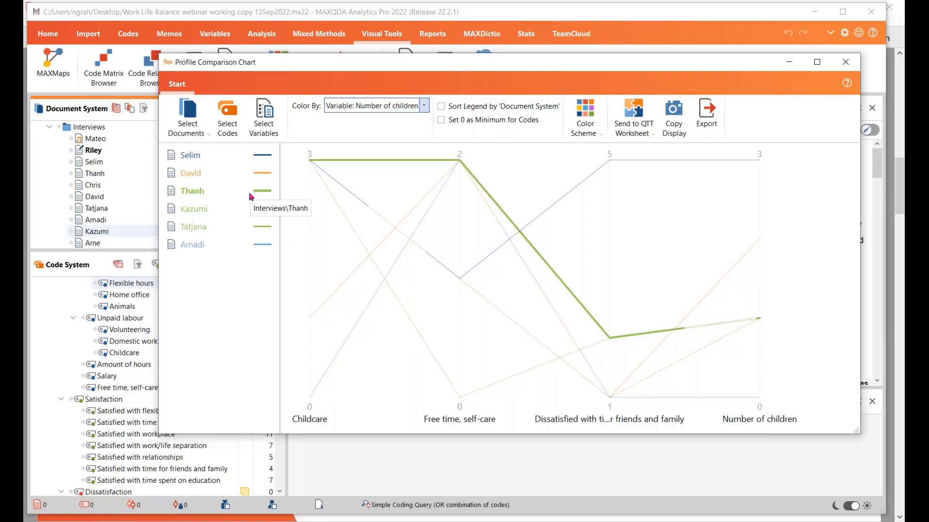
# Check the available options for coloring the profiles and close the Profile Comparison Chart
pyautogui.click(423, 107)
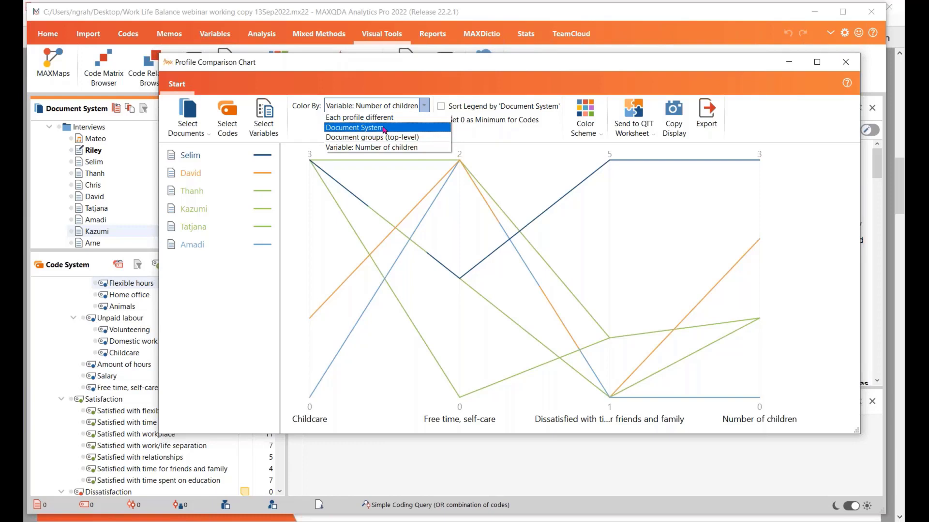
pyautogui.click(688, 258)
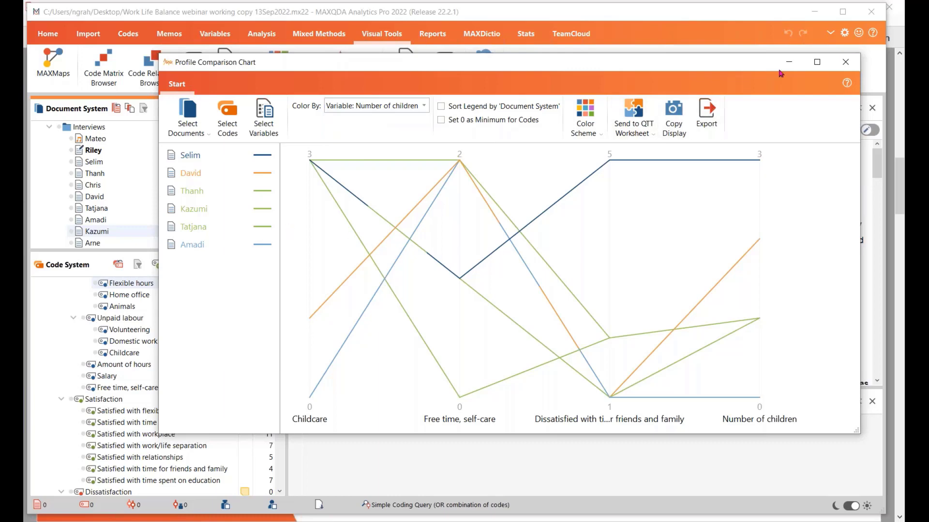
pyautogui.click(846, 61)
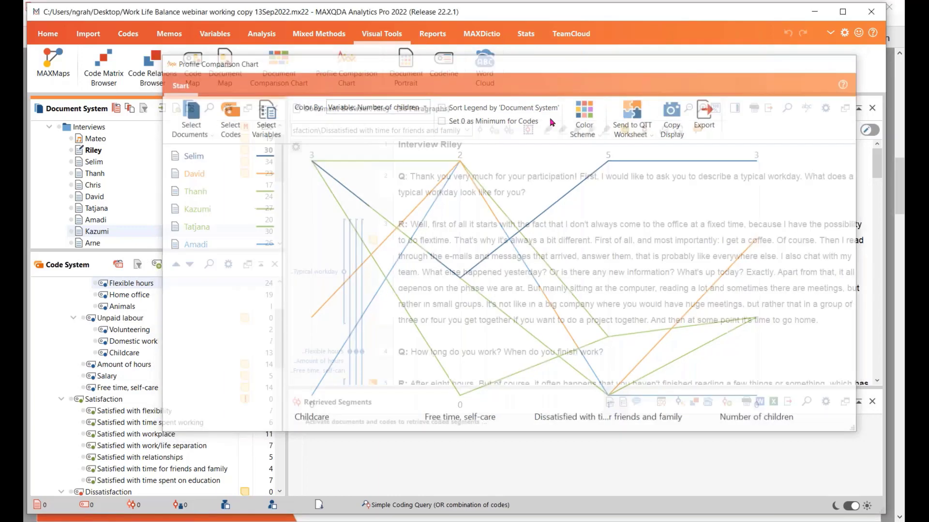
# Color the fourth document of the Interviews group red, the eighth turquoise and the ninth yellow
pyautogui.rightClick(80, 174)
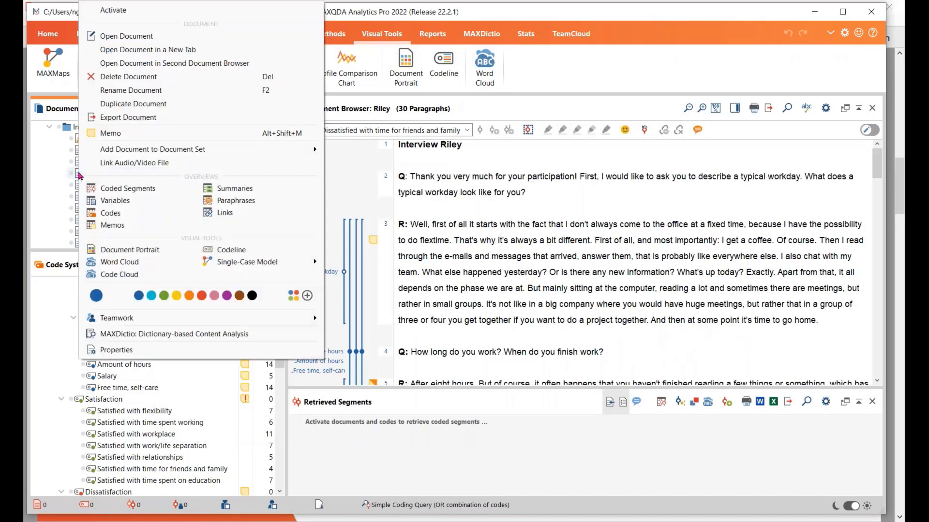
pyautogui.click(201, 296)
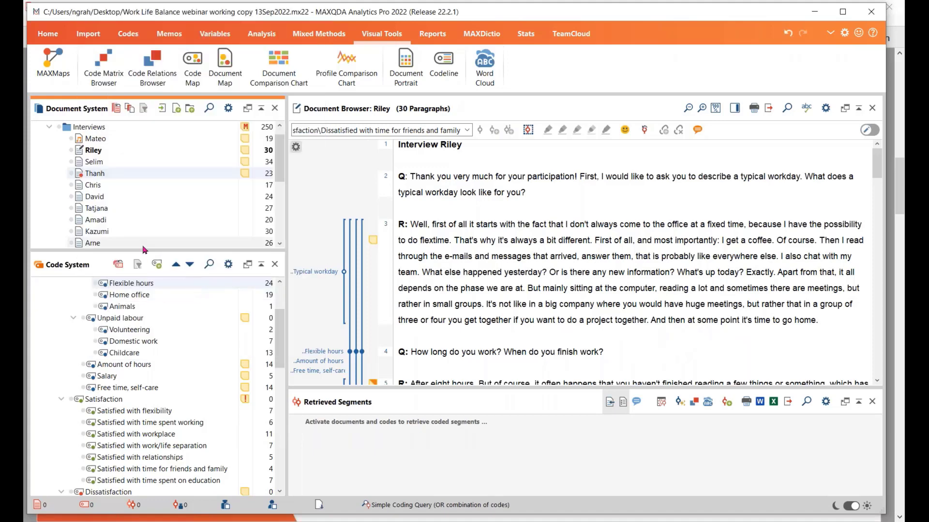
pyautogui.rightClick(78, 219)
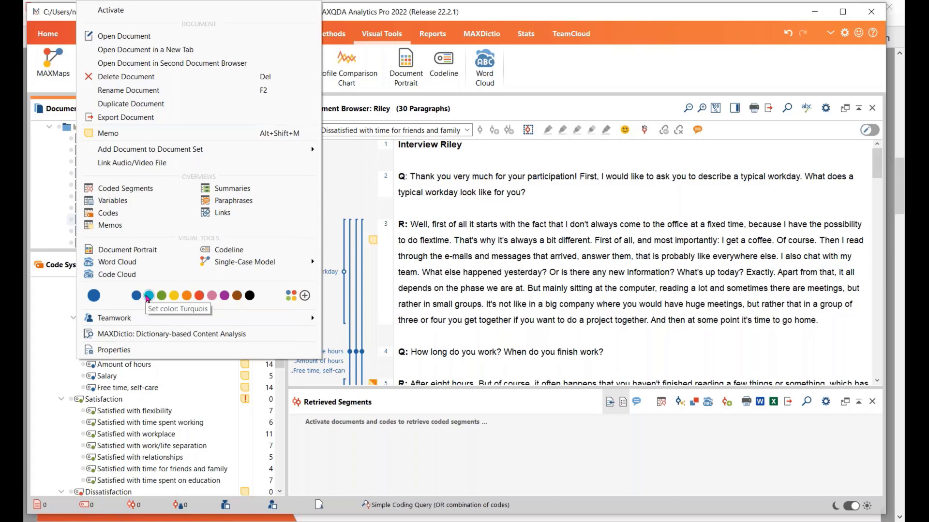
pyautogui.click(148, 295)
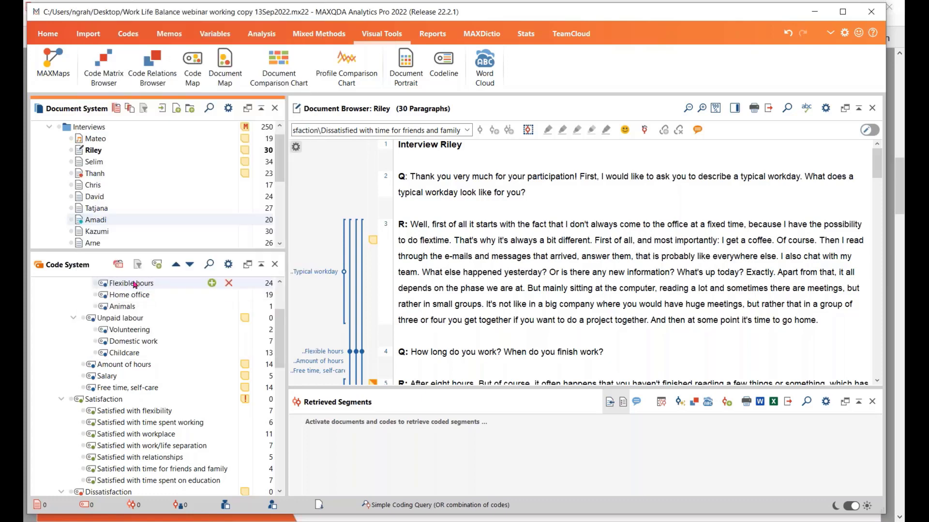
pyautogui.rightClick(78, 232)
pyautogui.click(178, 302)
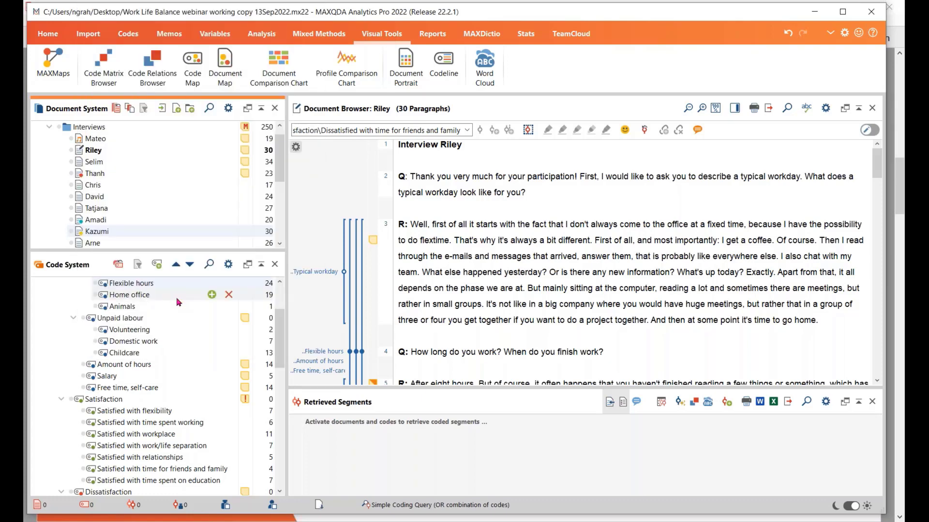
# Reopen the Profile Comparison Chart and color the profile lines by Document System
pyautogui.click(346, 61)
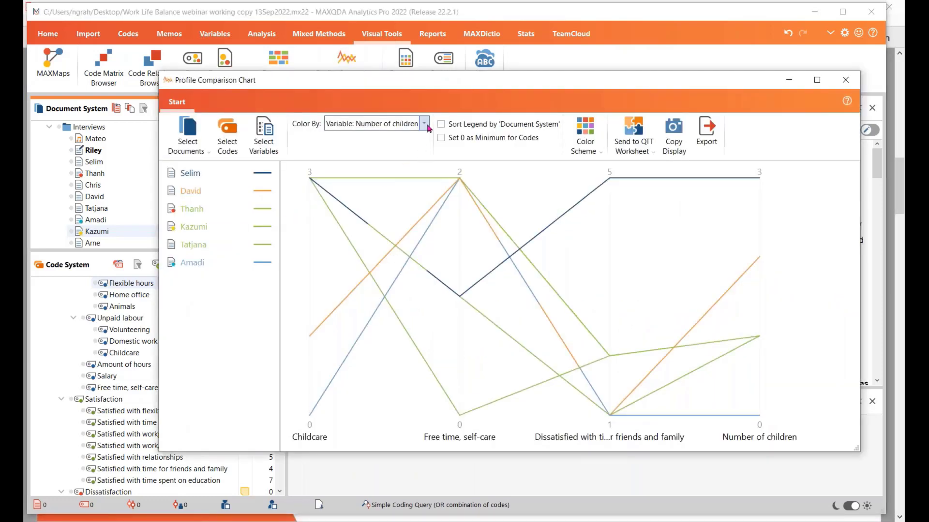
pyautogui.click(425, 125)
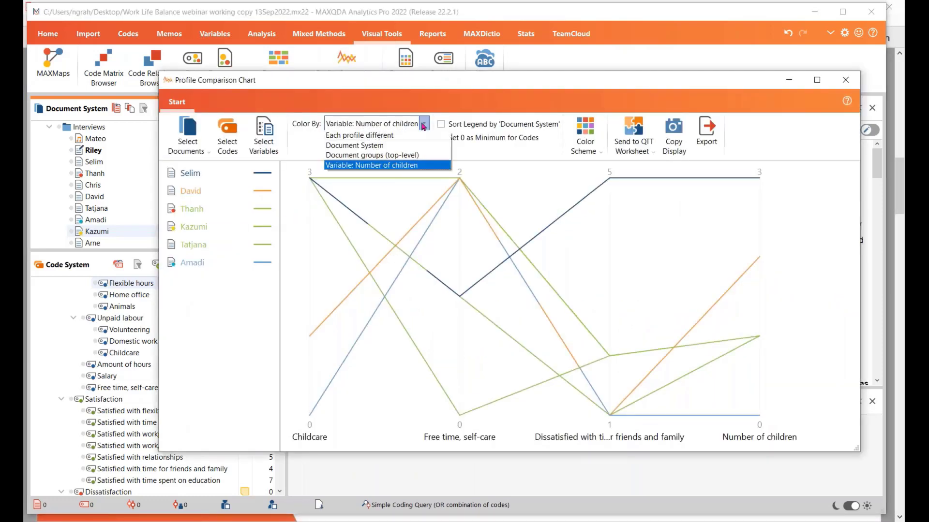
pyautogui.click(396, 146)
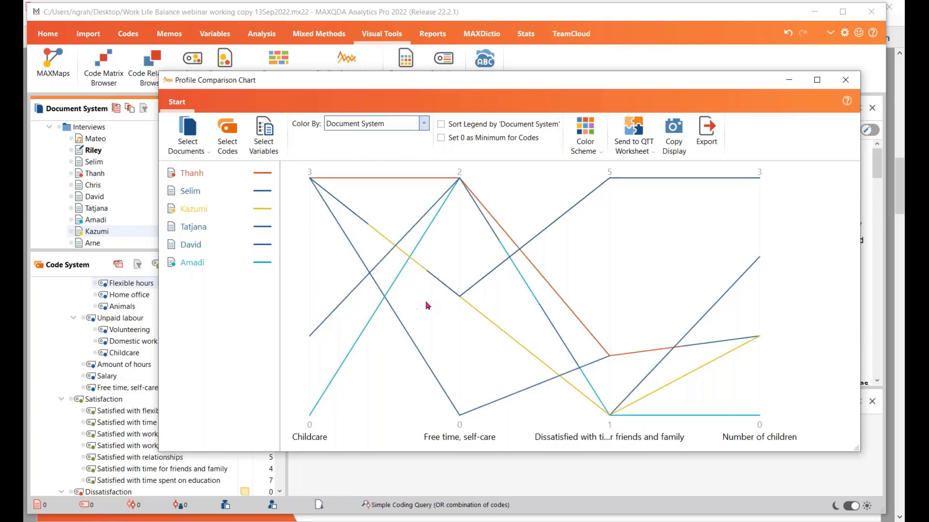
# Color each profile line differently in the Profile Comparison Chart and close the chart
pyautogui.moveTo(310, 182)
pyautogui.click(424, 125)
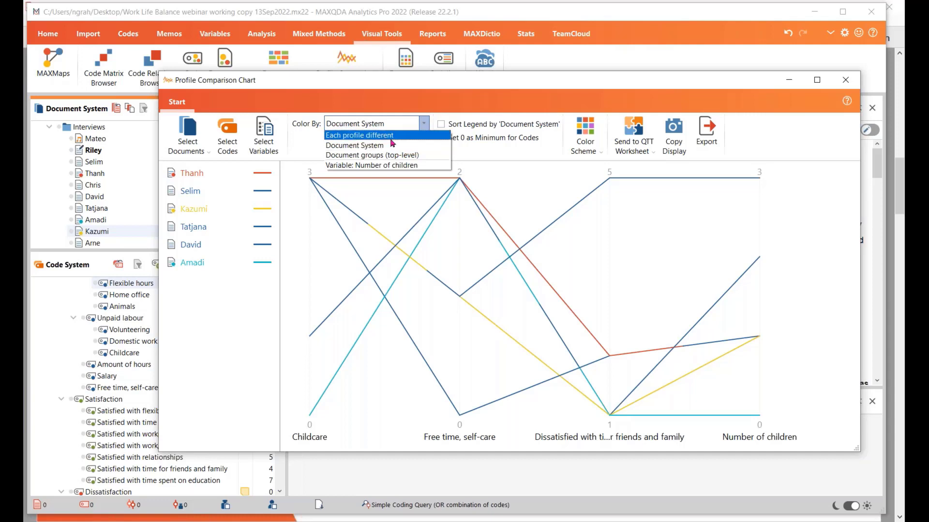
pyautogui.click(391, 137)
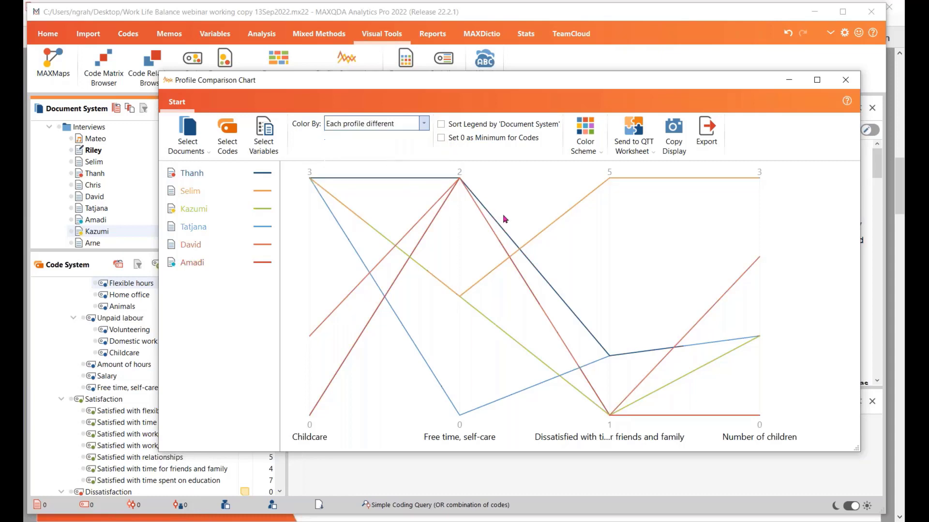
pyautogui.click(845, 81)
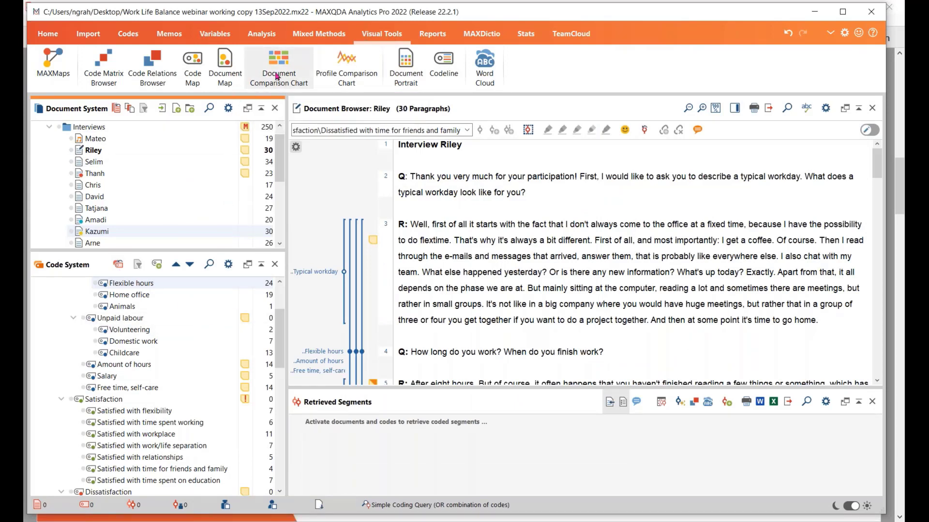
# Activate all documents in the Interviews group and the Satisfaction and Dissatisfaction codes with their subcodes
pyautogui.click(65, 129)
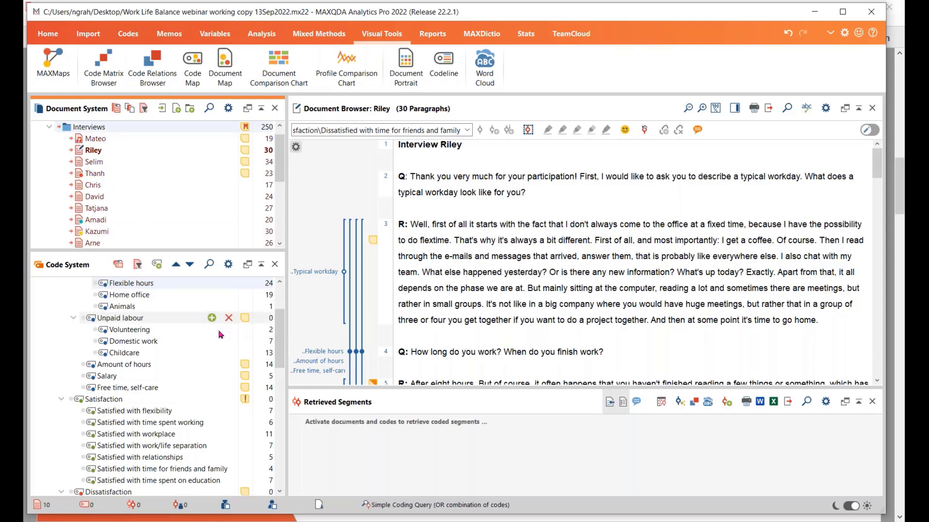
pyautogui.click(81, 401)
pyautogui.scroll(-1, 167, 406)
pyautogui.scroll(-2, 168, 409)
pyautogui.click(80, 387)
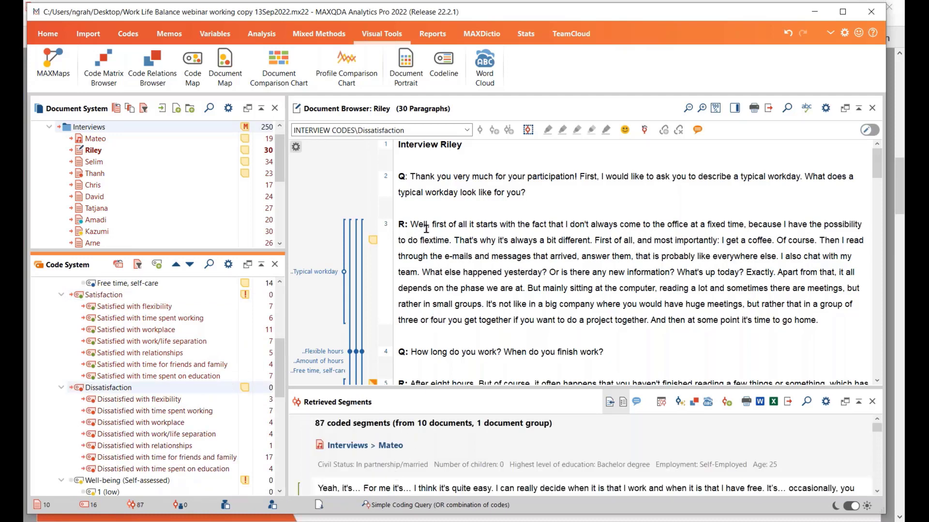
# Create a Document Comparison Chart of text and table documents for the activated documents and codes, examine its paragraphs and close it
pyautogui.click(279, 68)
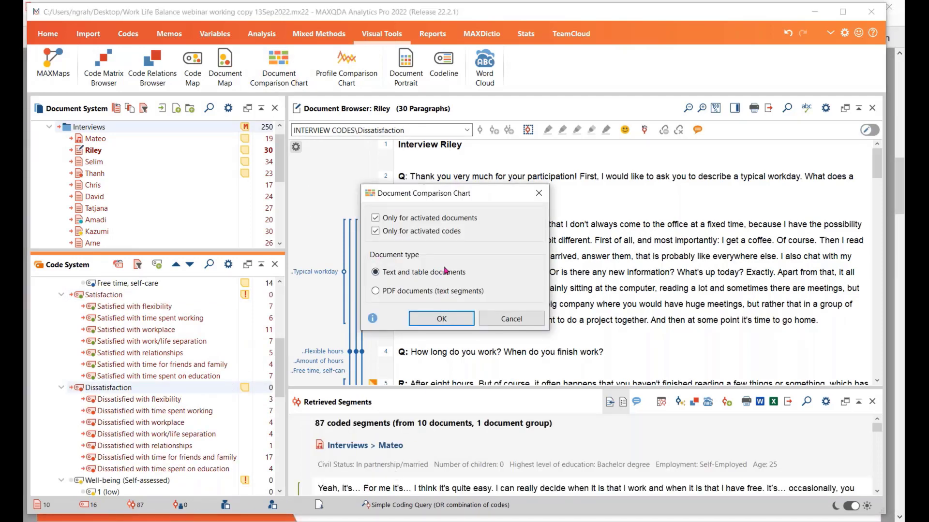
pyautogui.click(433, 321)
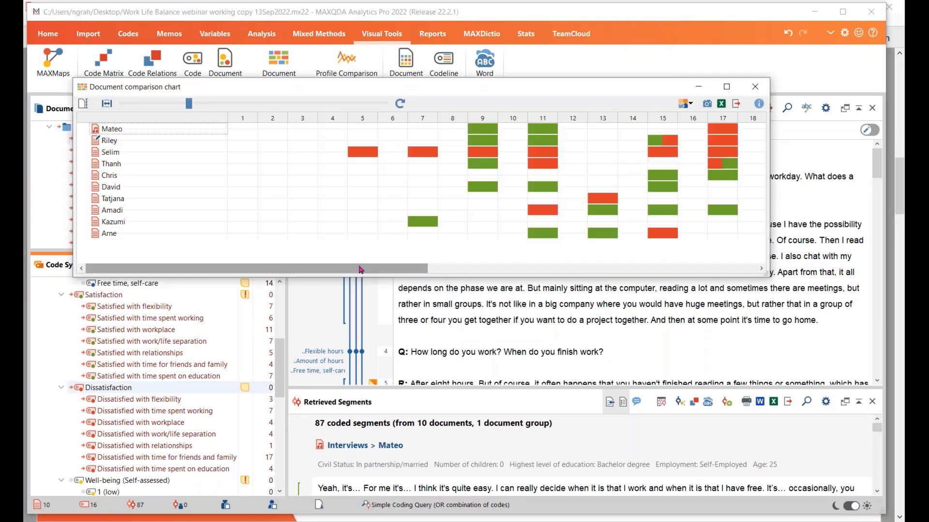
pyautogui.moveTo(359, 270); pyautogui.dragTo(515, 280)
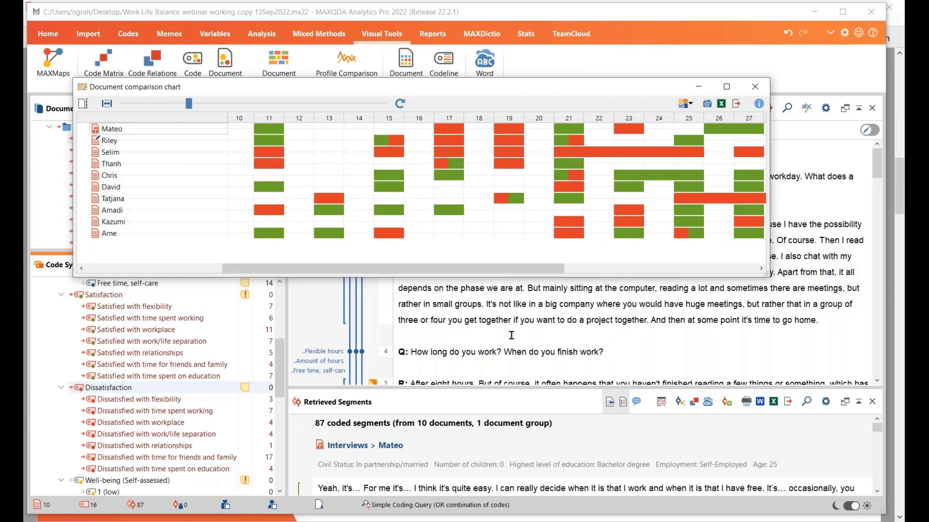
pyautogui.click(754, 88)
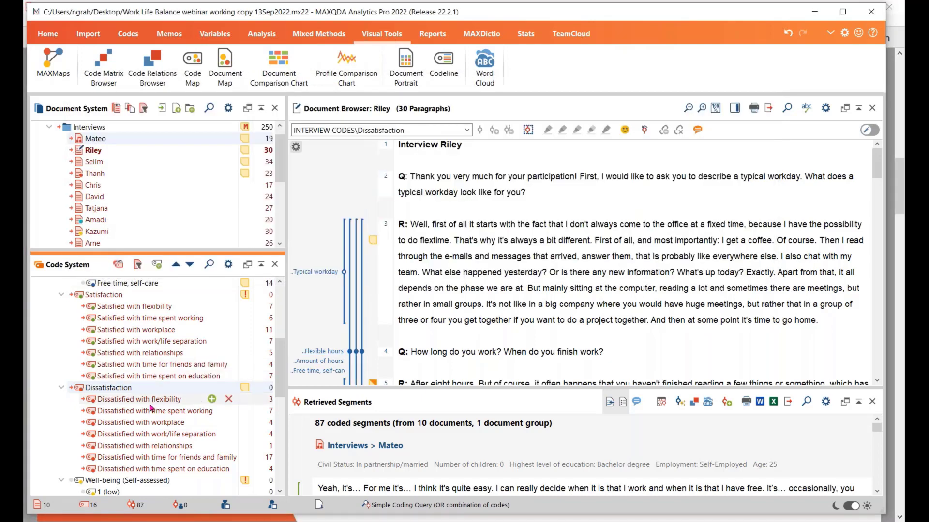
# Color the code "Satisfied with workplace" purple and the code "Dissatisfied with time for friends and family" yellow
pyautogui.click(92, 330)
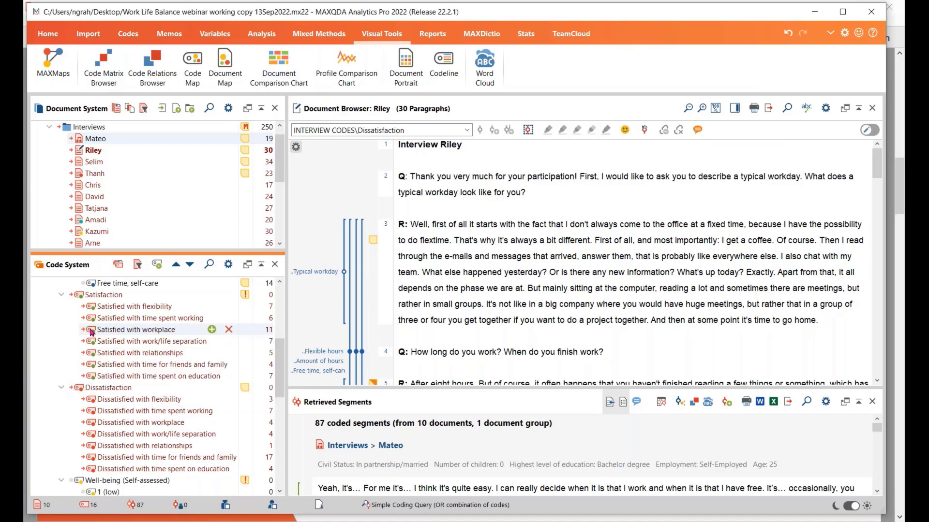
pyautogui.rightClick(91, 331)
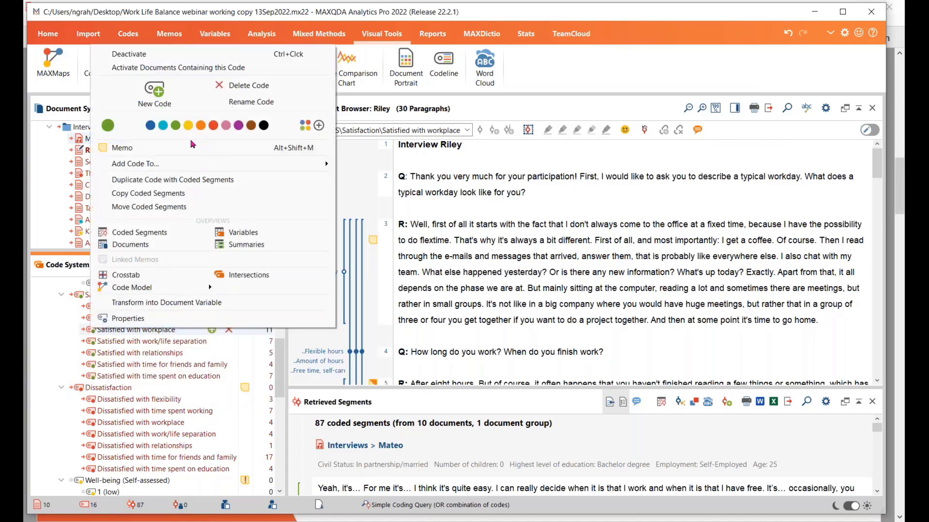
pyautogui.click(238, 127)
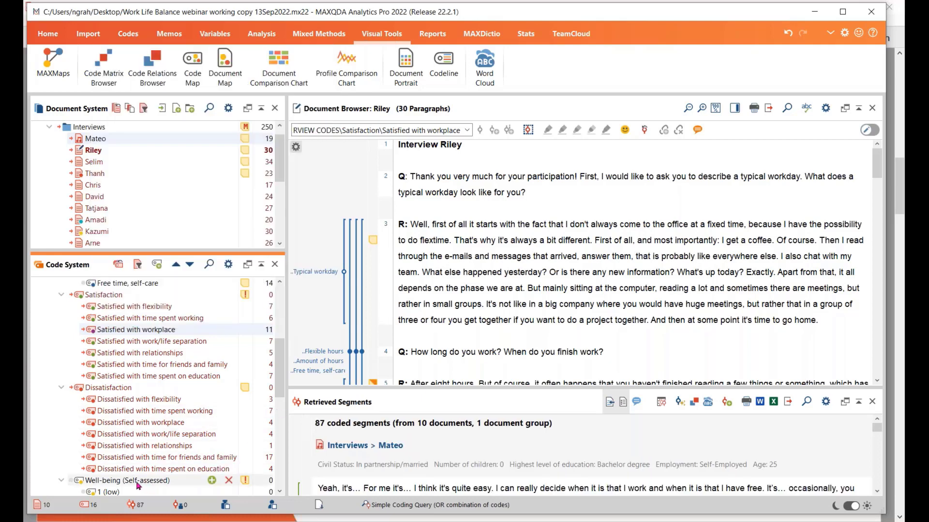
pyautogui.rightClick(94, 457)
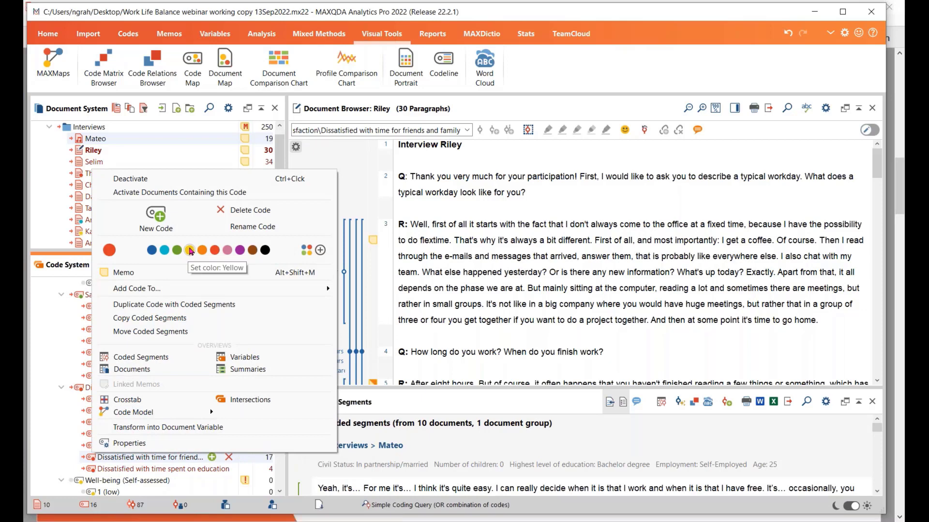
pyautogui.click(191, 250)
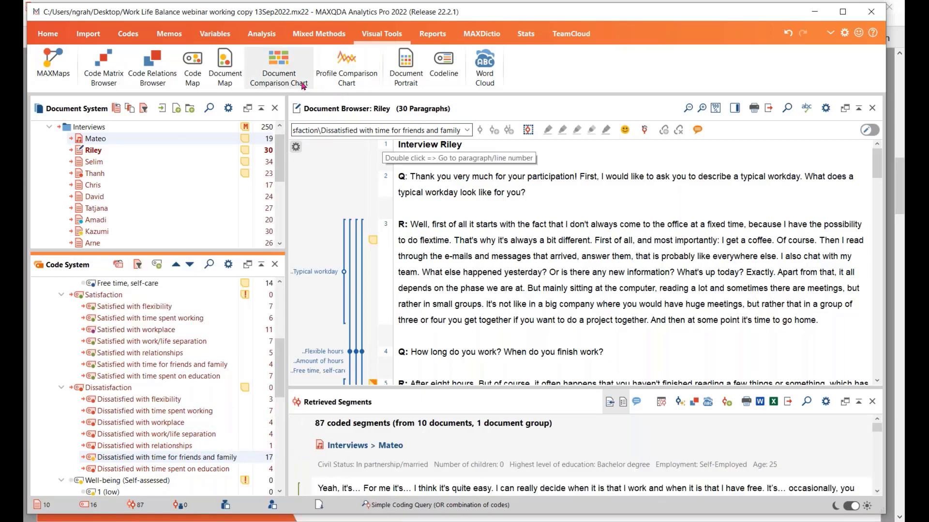
# Recreate the Document Comparison Chart with the changed code colors and compare the code sequences across the interview paragraphs
pyautogui.click(278, 65)
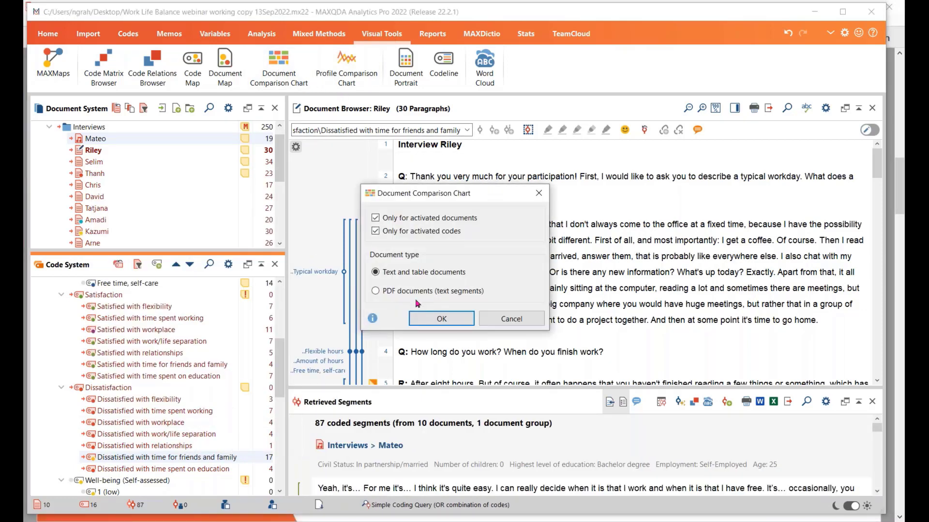
pyautogui.click(437, 318)
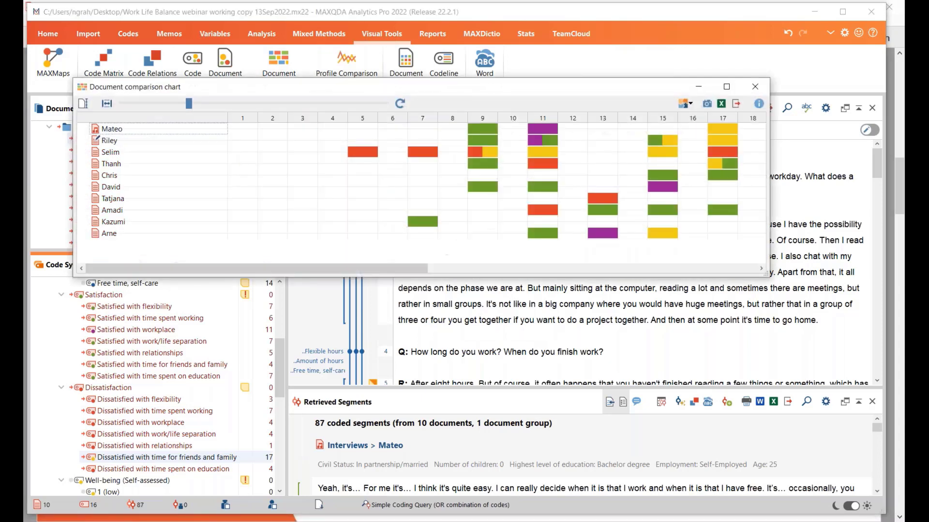
pyautogui.moveTo(373, 269); pyautogui.dragTo(457, 270)
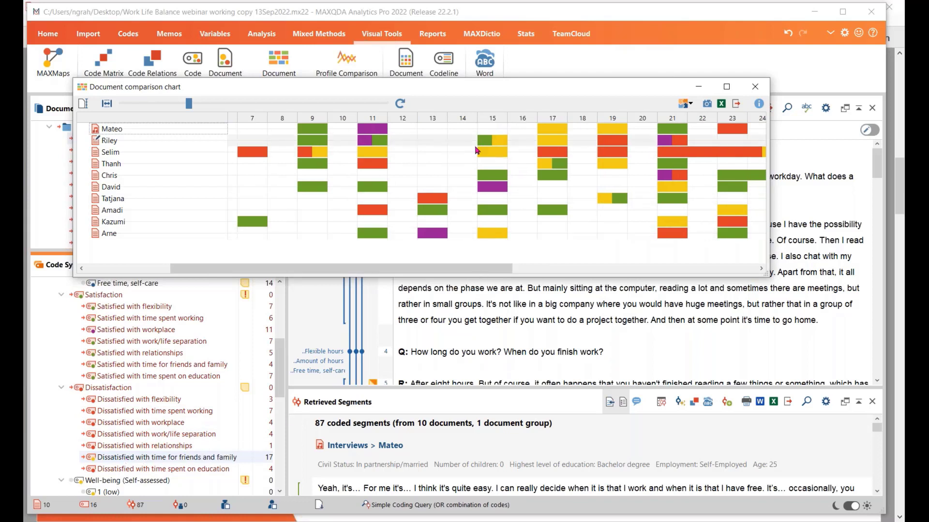
pyautogui.moveTo(496, 271); pyautogui.dragTo(497, 268)
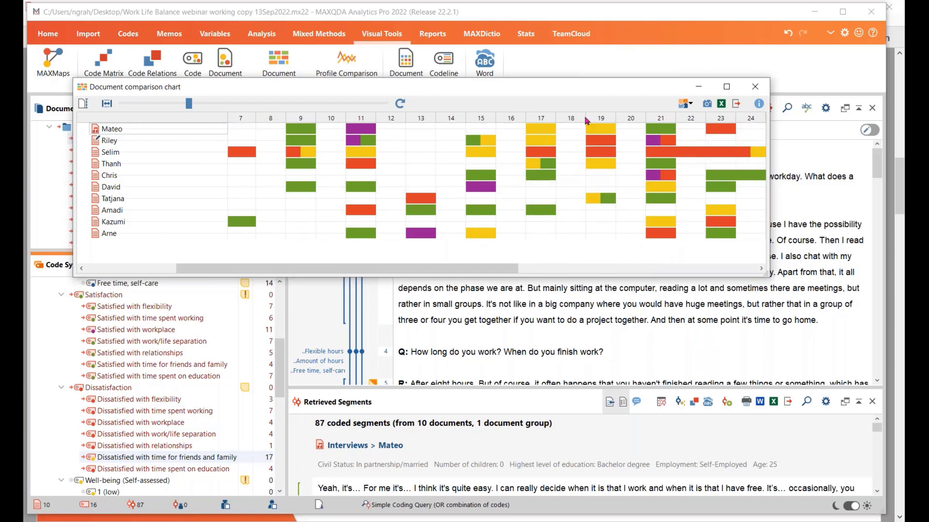
pyautogui.moveTo(518, 269); pyautogui.dragTo(493, 276)
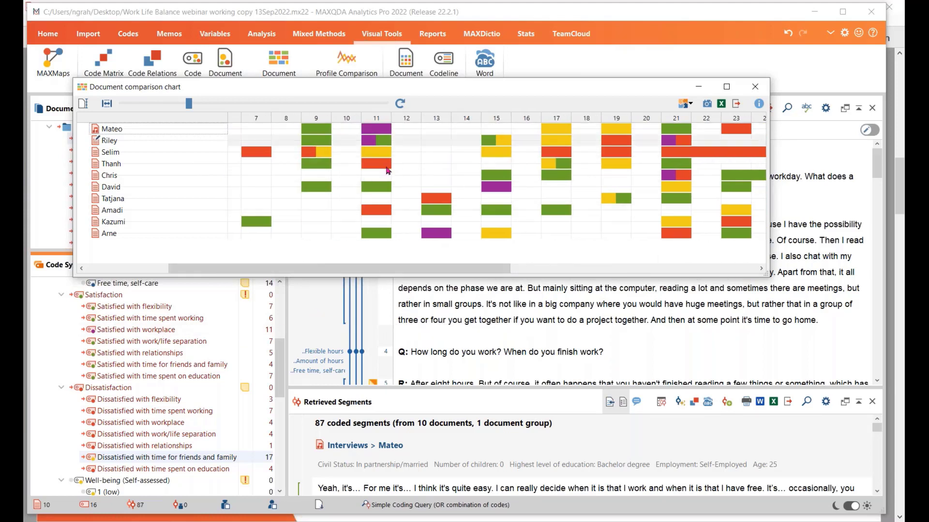
pyautogui.moveTo(484, 270); pyautogui.dragTo(442, 275)
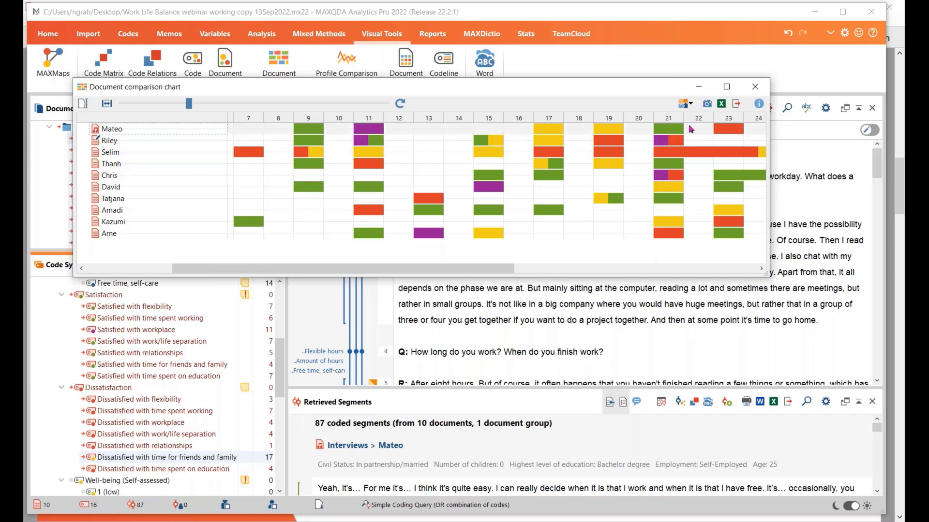
# Close the Document Comparison Chart and reset all code and document activations
pyautogui.click(754, 90)
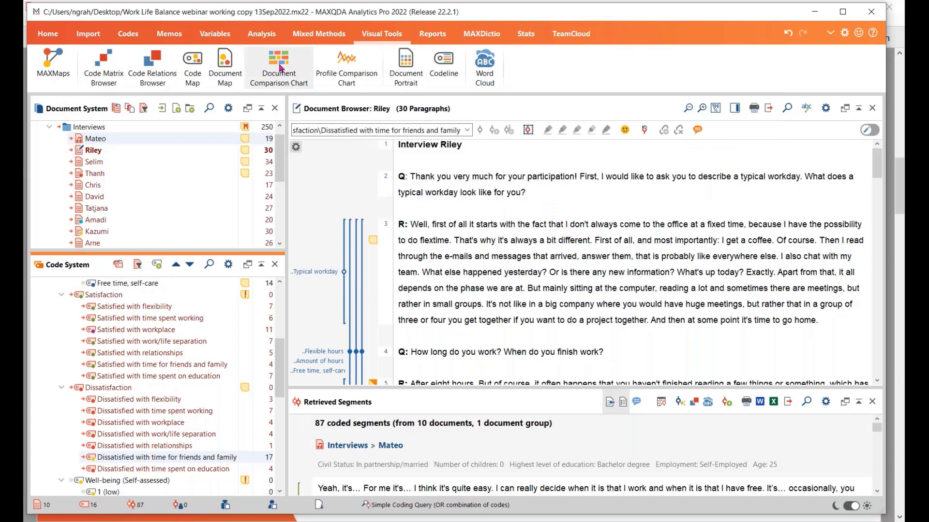
pyautogui.click(119, 266)
pyautogui.click(117, 108)
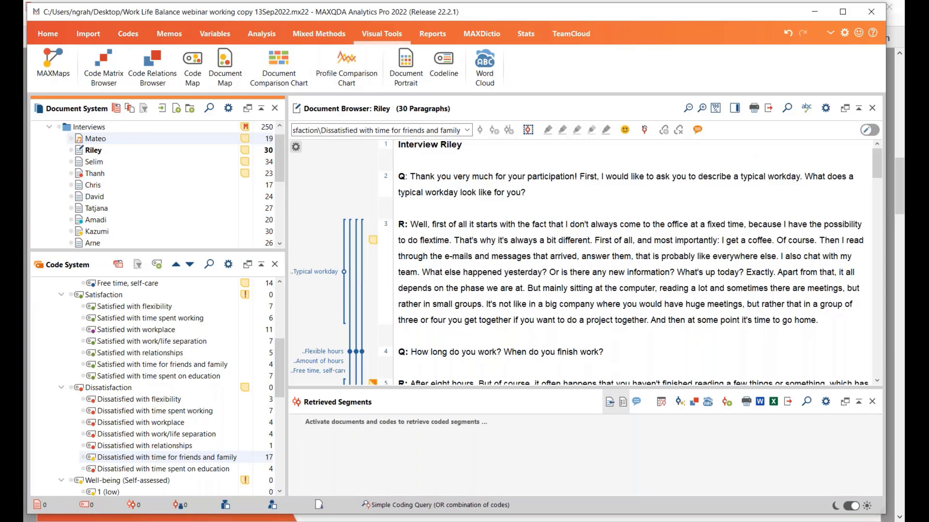
# Switch to Adobe Acrobat Reader and show the slide "Summary of suitable functions" in Read Mode with nothing selected
pyautogui.hotkey('alt', 'Tab')
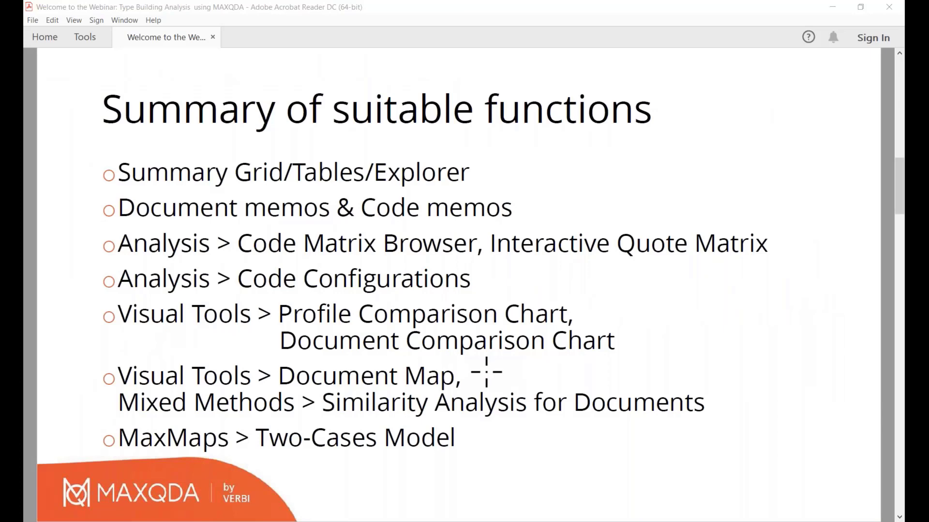
pyautogui.click(698, 370)
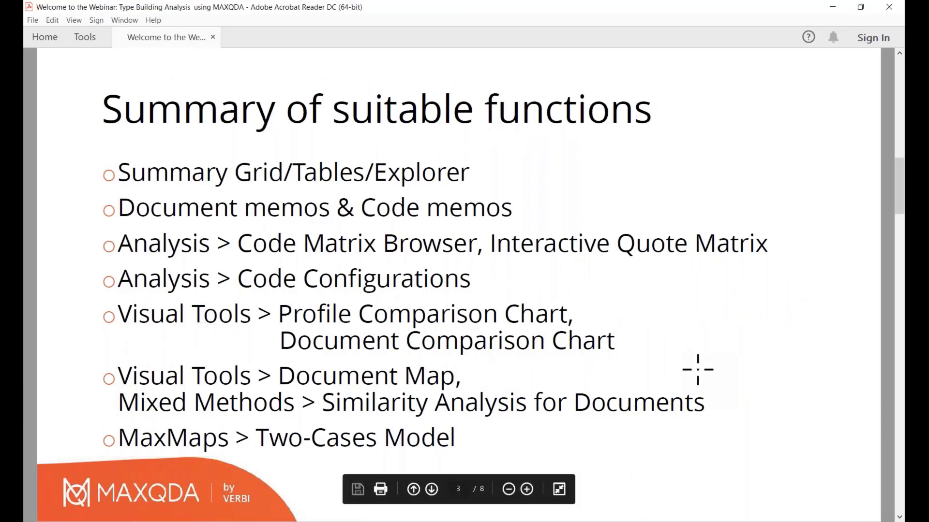
pyautogui.click(698, 370)
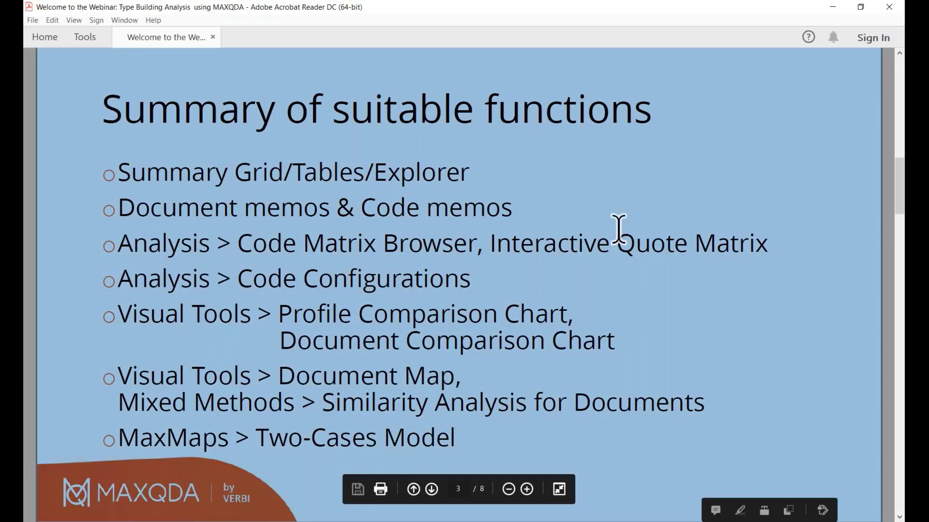
pyautogui.hotkey('ctrl', 'h')
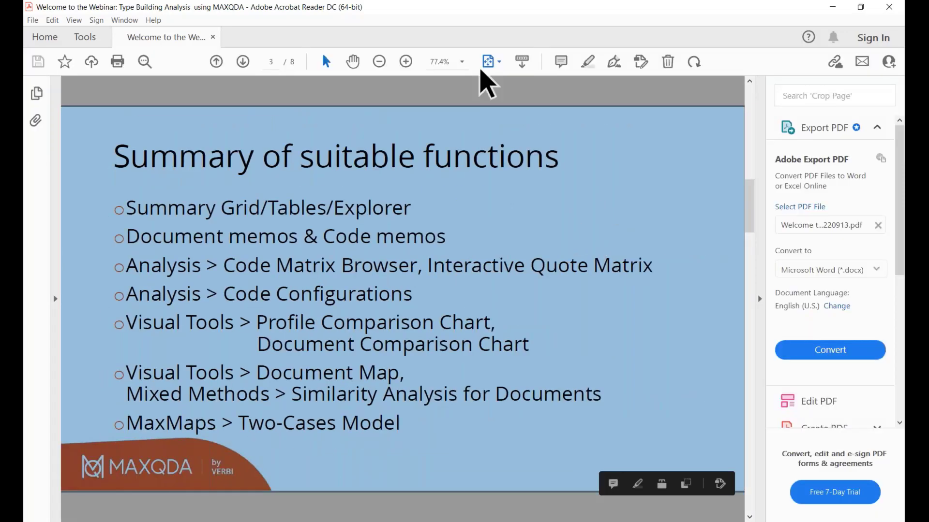
pyautogui.click(499, 64)
pyautogui.click(516, 114)
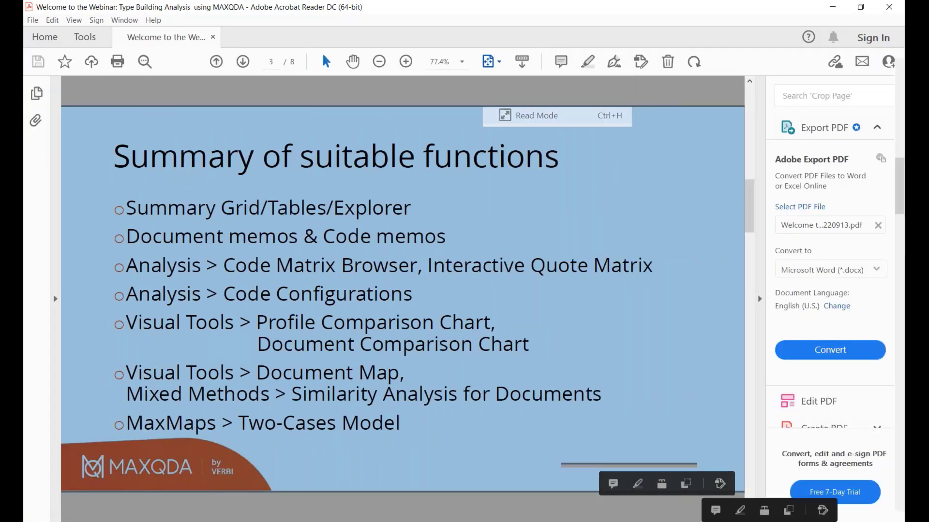
pyautogui.click(730, 339)
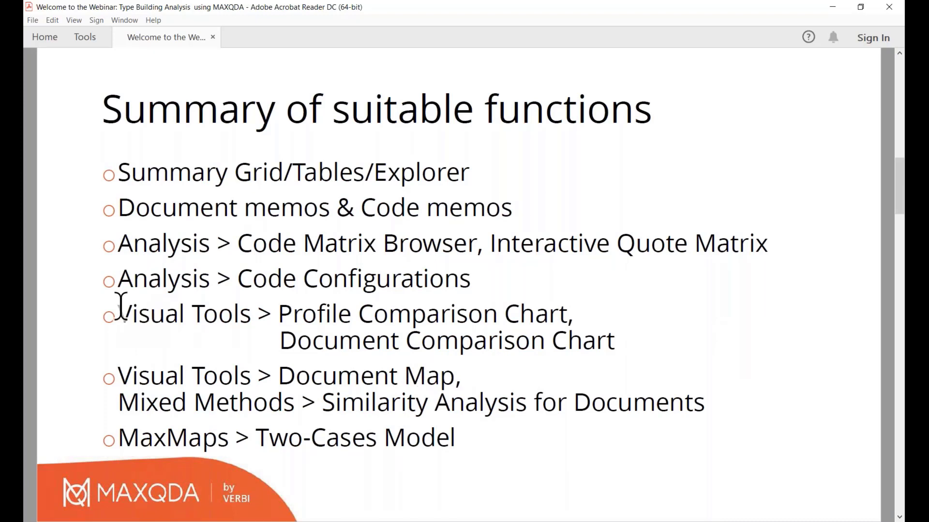
# Switch back to MAXQDA, check the Mixed Methods functions and open a new Document Map beside the Document System
pyautogui.hotkey('alt', 'Tab')
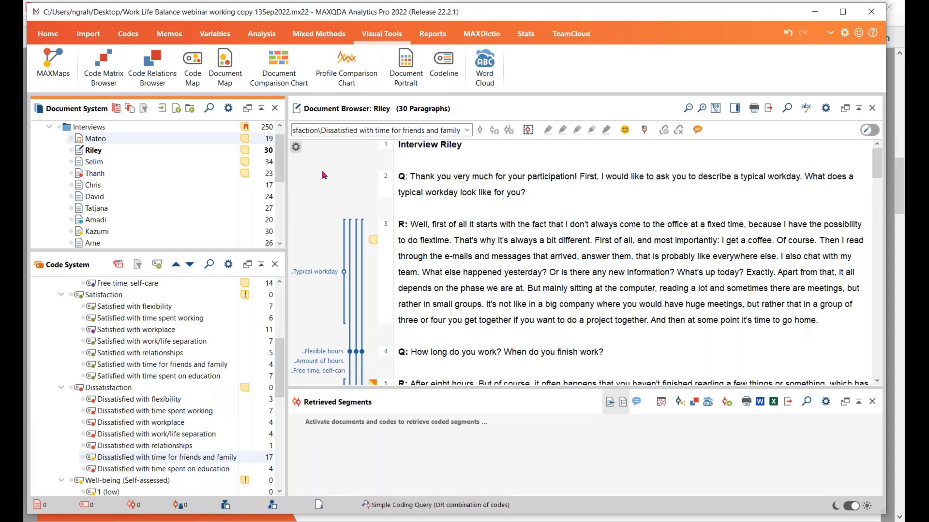
pyautogui.click(320, 33)
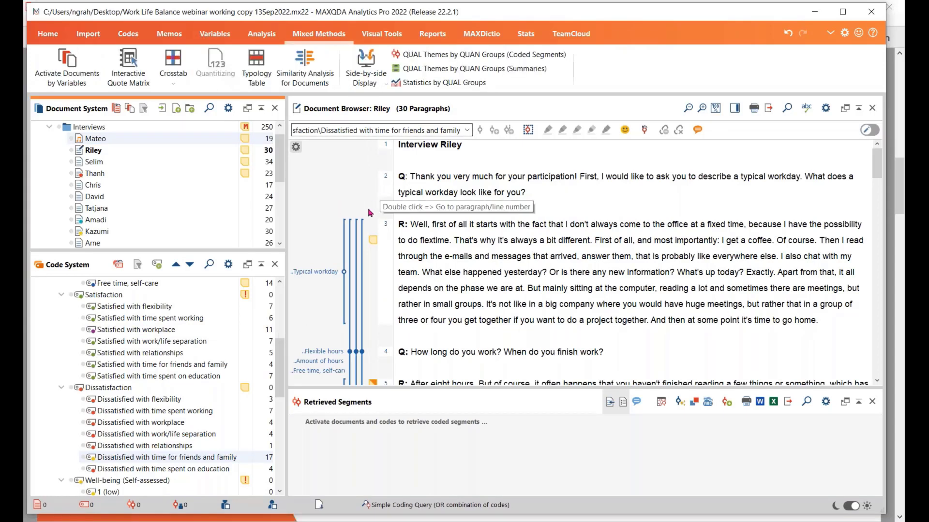
pyautogui.click(377, 35)
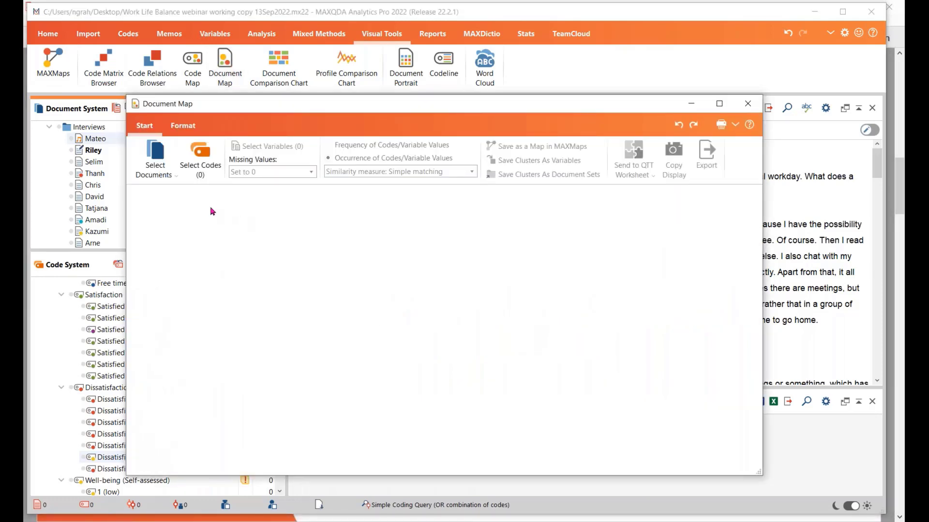
pyautogui.moveTo(310, 111); pyautogui.dragTo(432, 112)
# Select every single document in the Interviews group except the first one for the Document Map
pyautogui.click(278, 158)
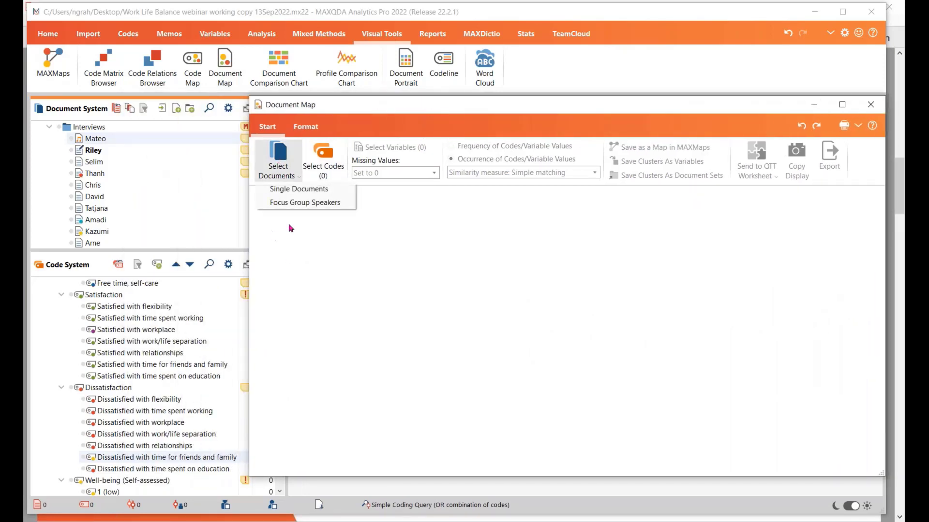
pyautogui.click(293, 192)
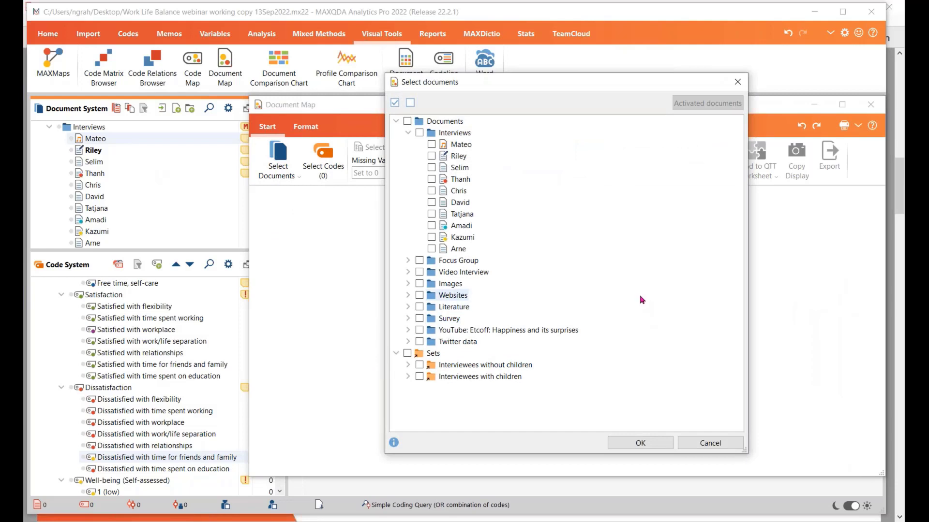
pyautogui.click(432, 156)
pyautogui.click(432, 167)
pyautogui.click(431, 179)
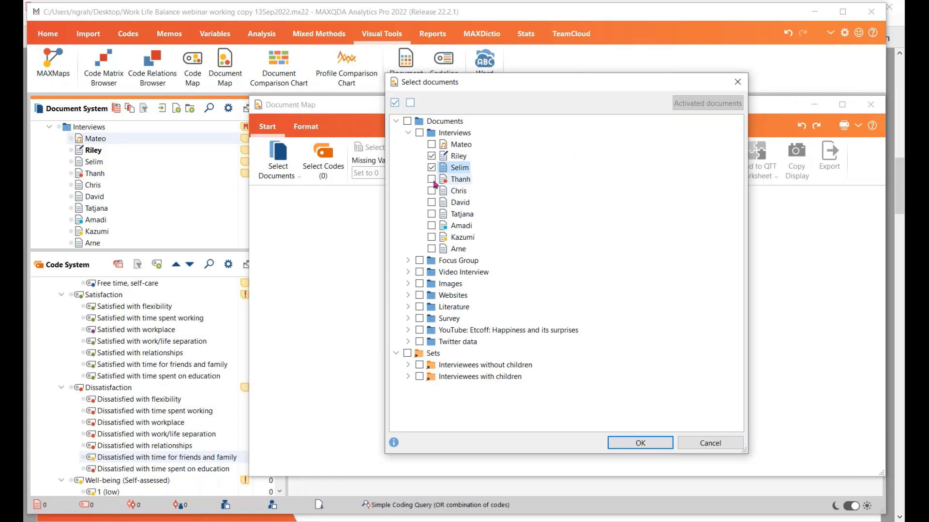
pyautogui.click(431, 190)
pyautogui.click(432, 202)
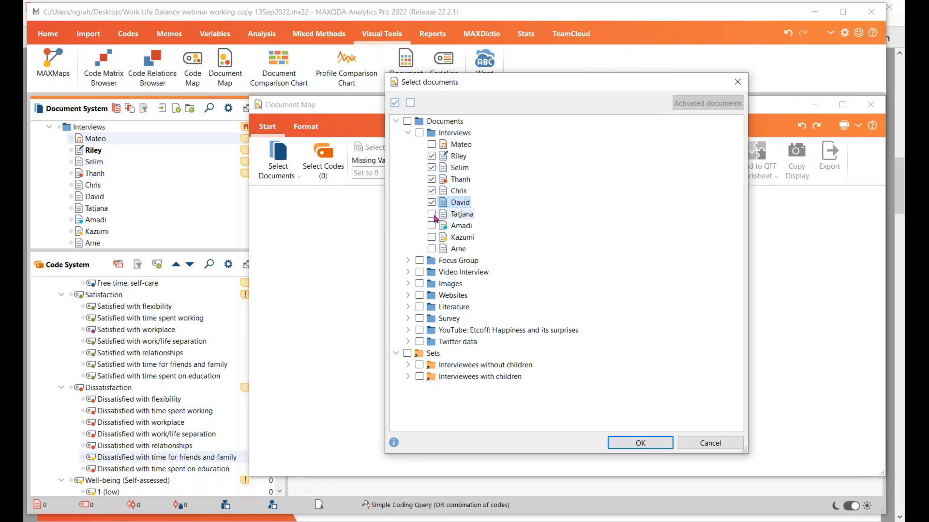
pyautogui.click(431, 214)
pyautogui.click(432, 226)
pyautogui.click(431, 237)
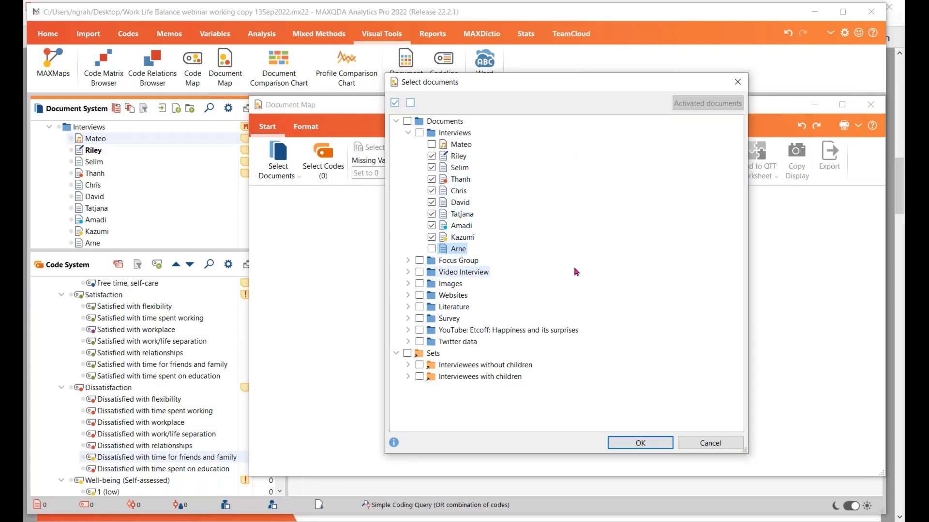
pyautogui.click(432, 249)
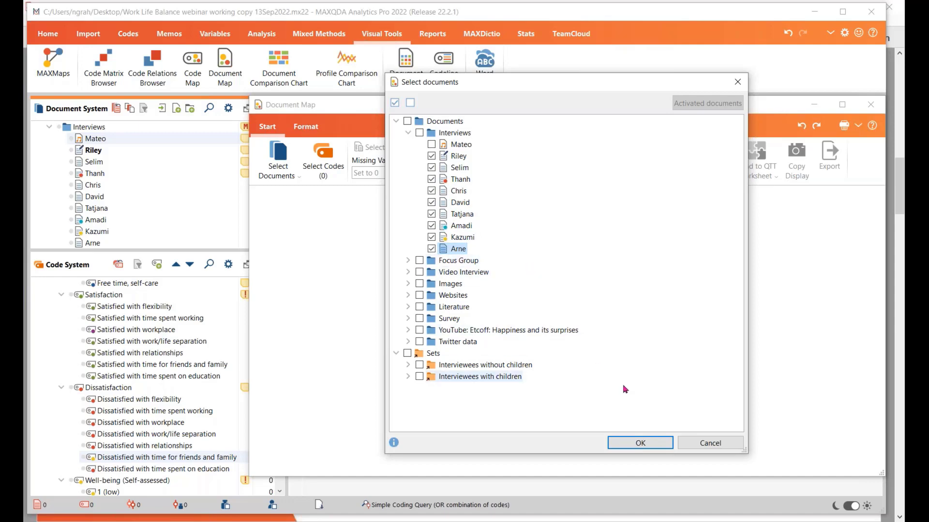
pyautogui.click(640, 443)
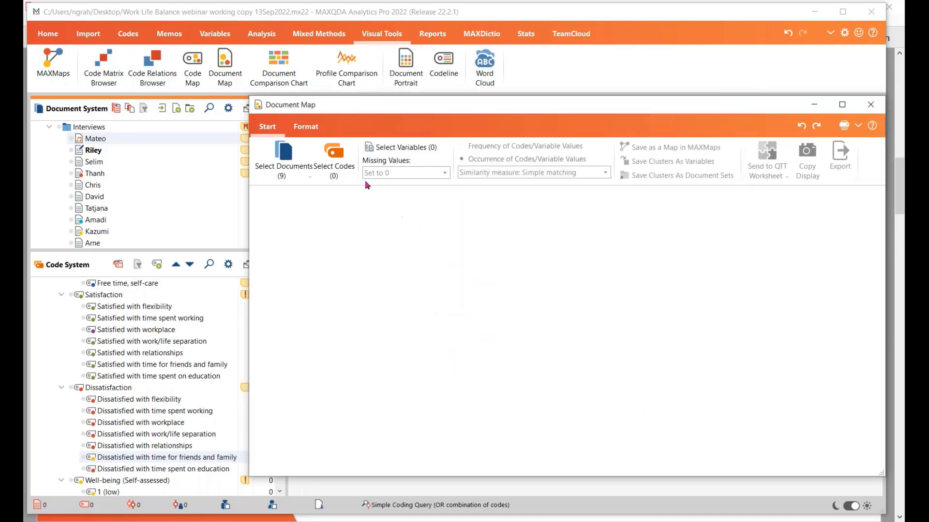
# Map the documents by the codes Flexible hours, Childcare, Free time, self-care and Dissatisfied with time for friends and family
pyautogui.click(328, 146)
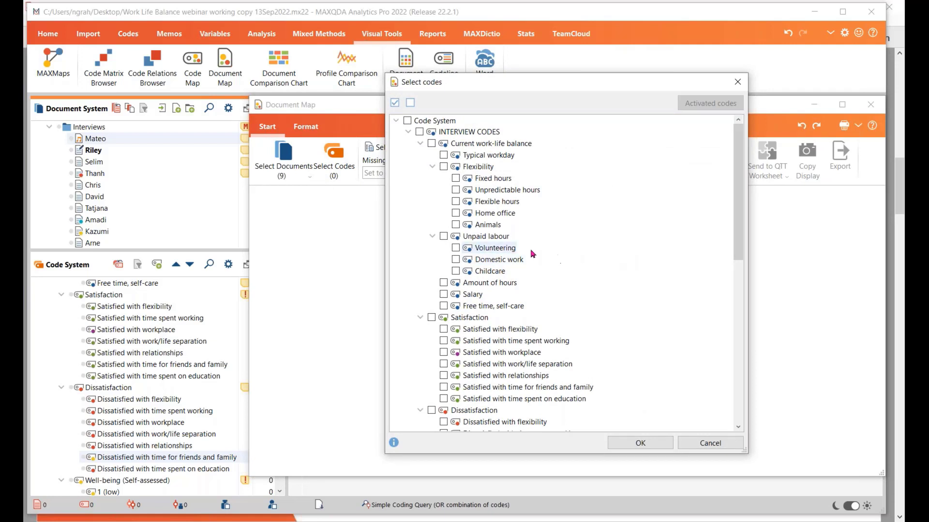
pyautogui.click(456, 202)
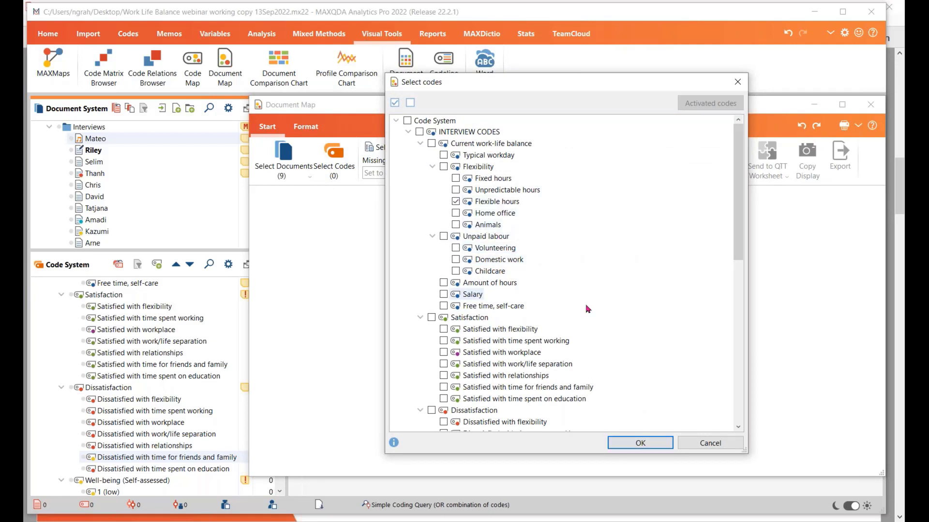
pyautogui.click(456, 271)
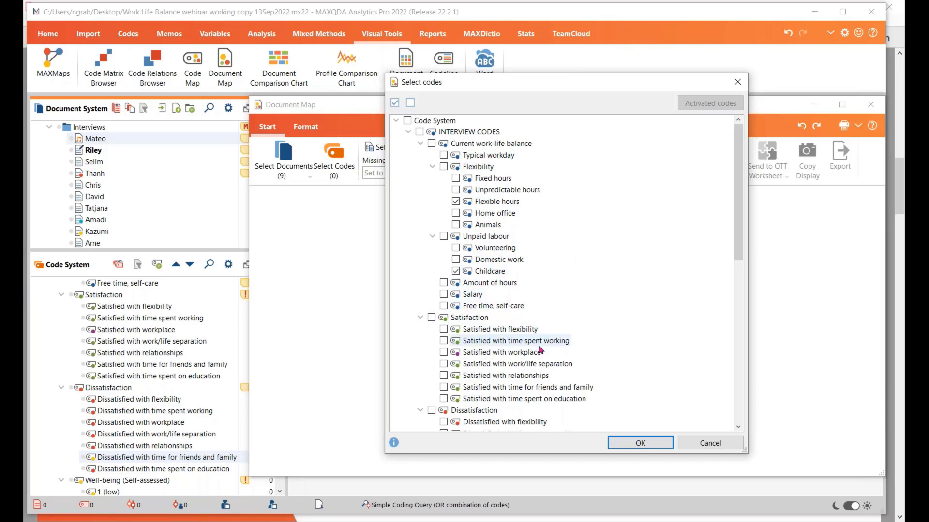
pyautogui.click(444, 307)
pyautogui.scroll(-2, 469, 403)
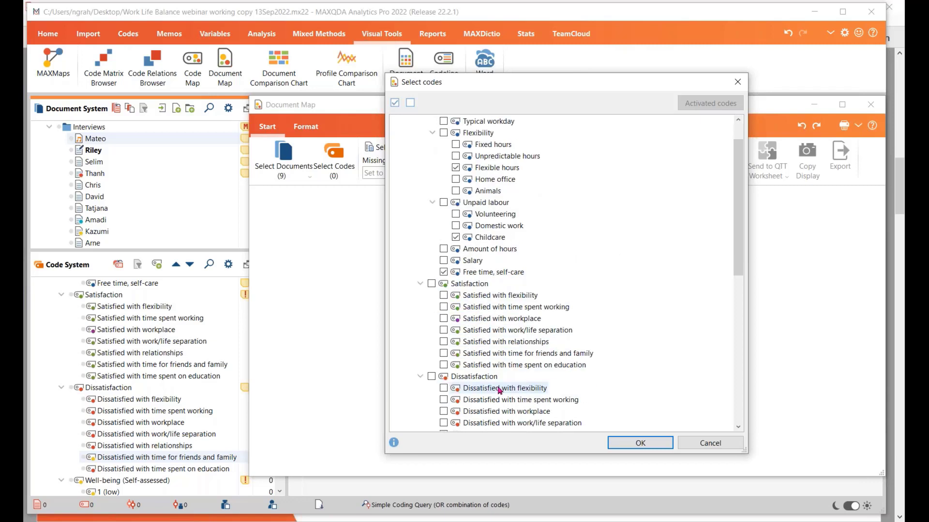
pyautogui.click(444, 412)
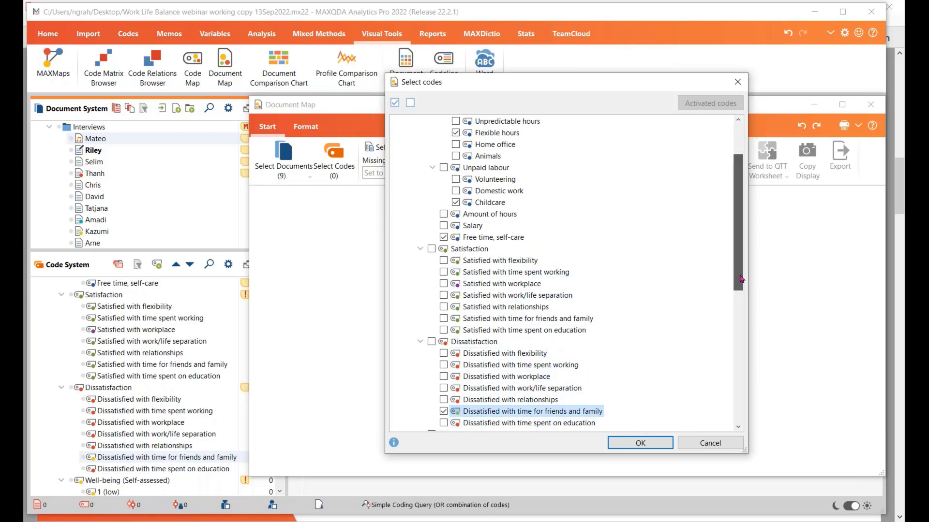
pyautogui.moveTo(738, 292); pyautogui.dragTo(739, 272)
pyautogui.click(648, 443)
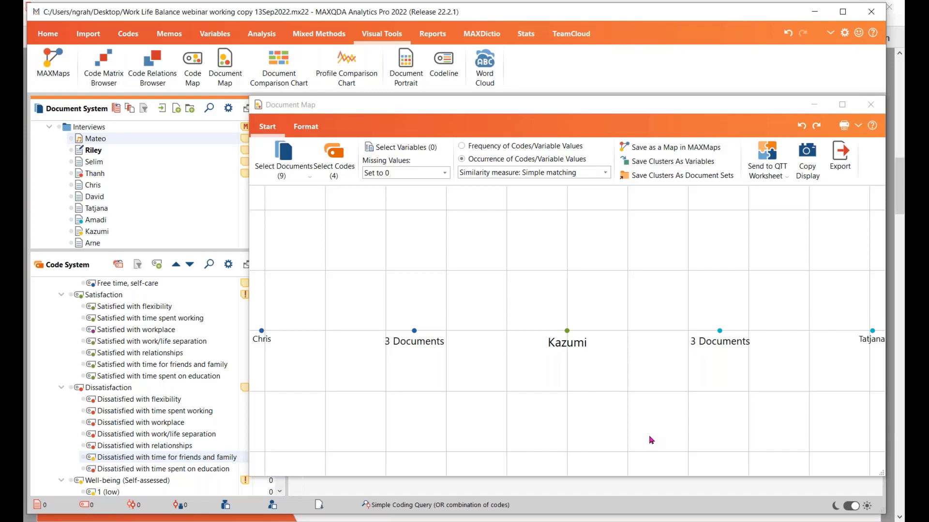
# Add the code Satisfied with workplace to the Document Map and keep Simple matching as the similarity measure
pyautogui.click(339, 154)
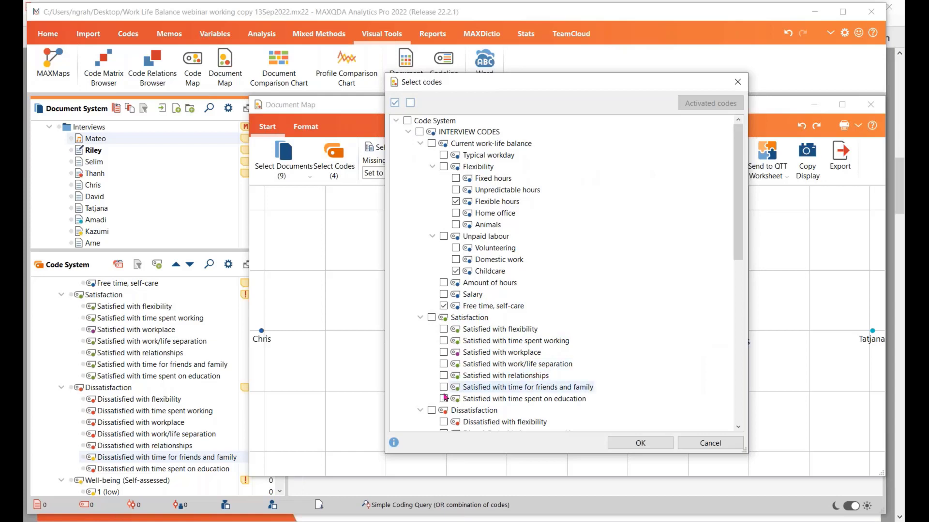
pyautogui.click(444, 355)
pyautogui.click(621, 445)
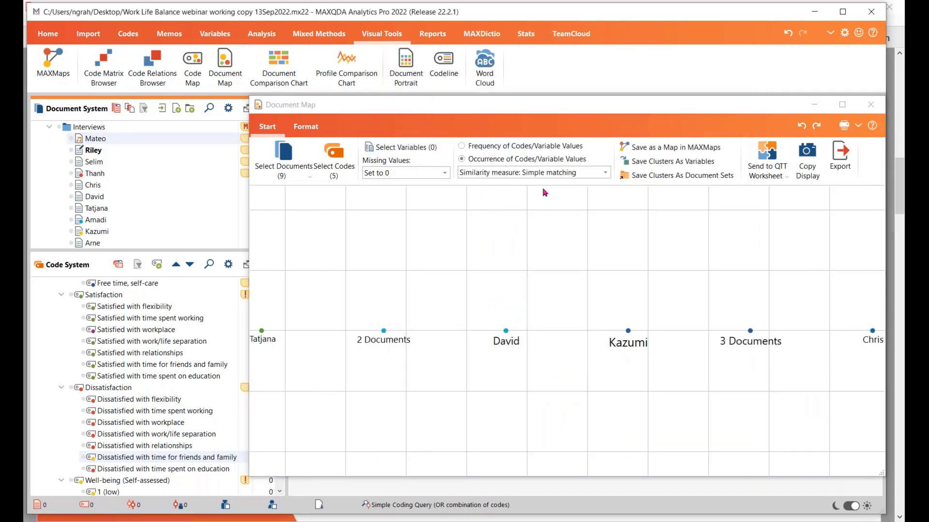
pyautogui.click(605, 173)
pyautogui.click(572, 185)
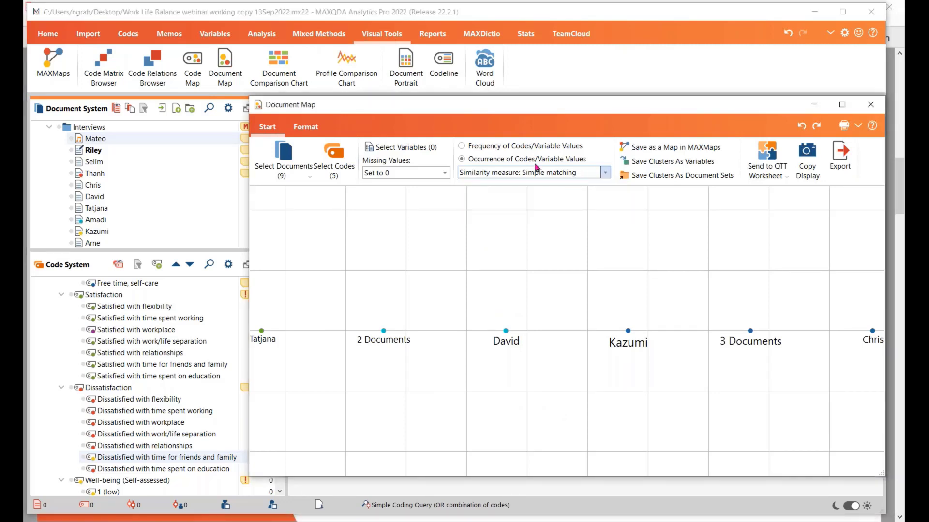
# Base the Document Map on the frequency of codes and remove the code Satisfied with workplace from it
pyautogui.click(462, 146)
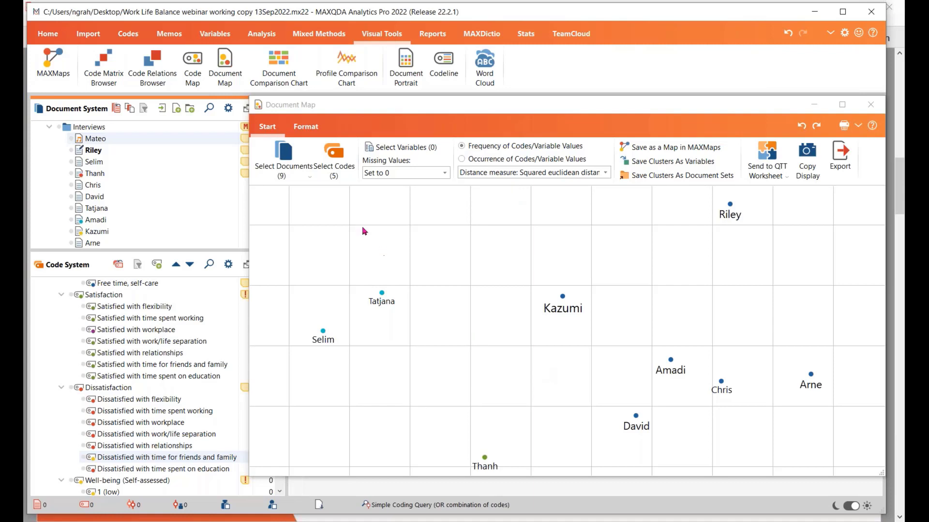
pyautogui.click(340, 148)
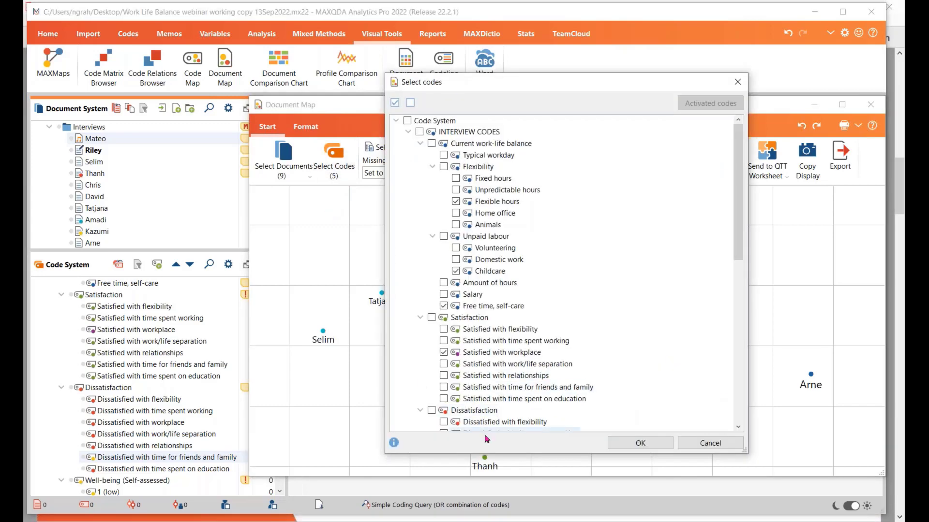
pyautogui.click(444, 353)
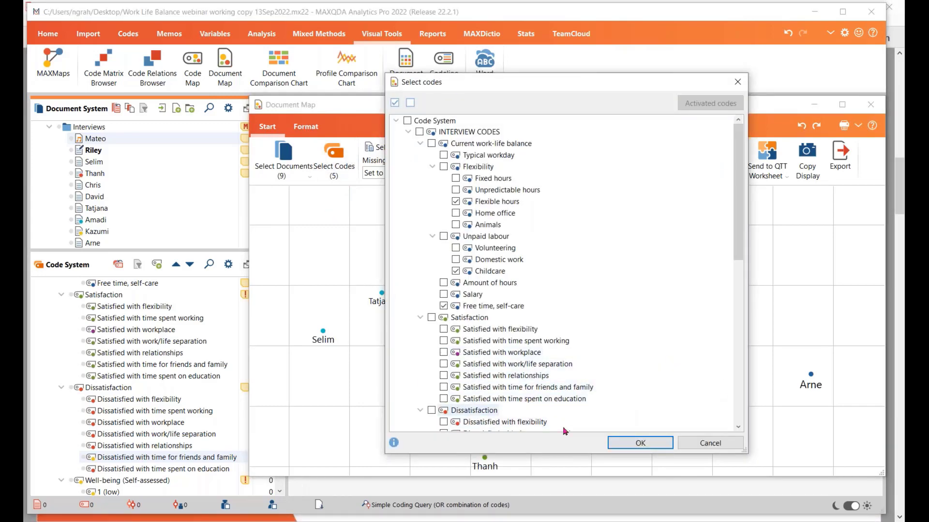
pyautogui.click(629, 444)
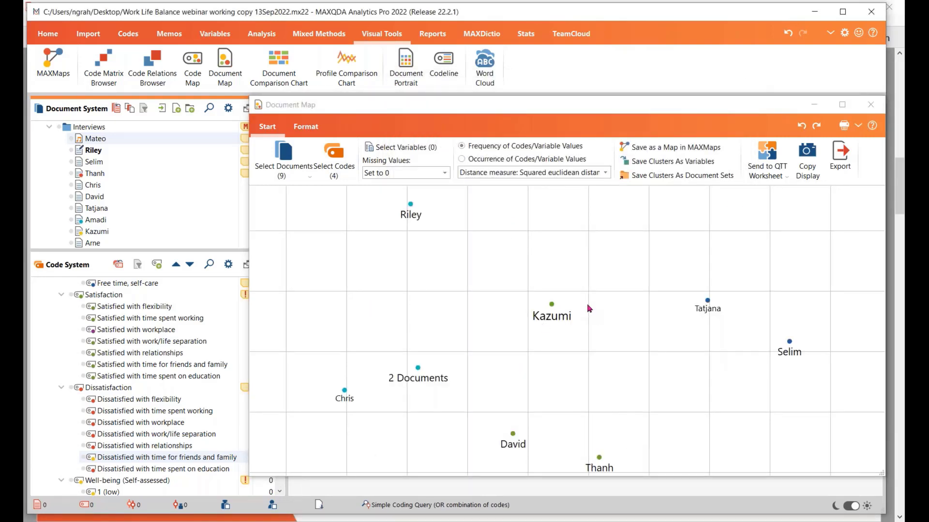
# Reposition the Document Map window and inspect the code frequencies behind the individual documents and clusters
pyautogui.moveTo(518, 105); pyautogui.dragTo(438, 52)
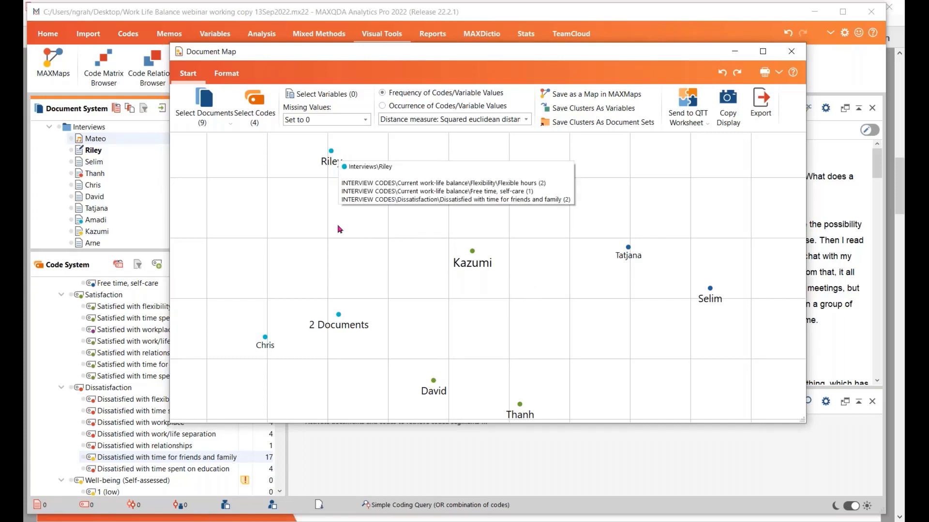
pyautogui.moveTo(335, 320)
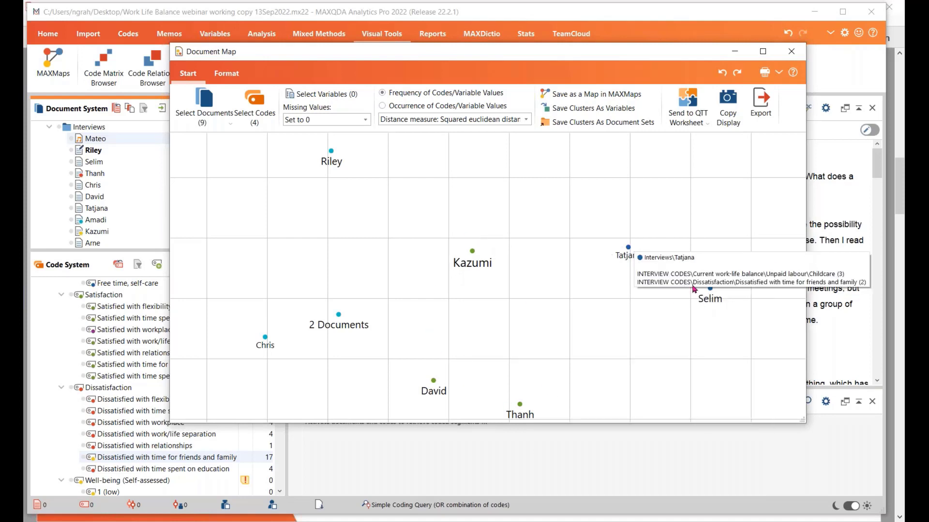
pyautogui.moveTo(715, 301)
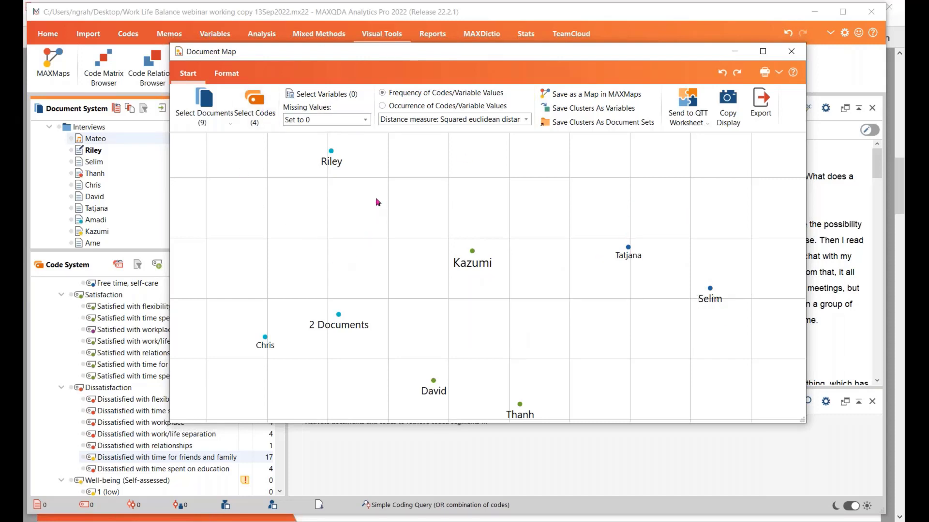
pyautogui.moveTo(347, 326)
pyautogui.moveTo(432, 378)
pyautogui.moveTo(723, 293)
# Base the map on the occurrence of codes, inspect its grouped documents, and return to the frequency of codes
pyautogui.click(382, 106)
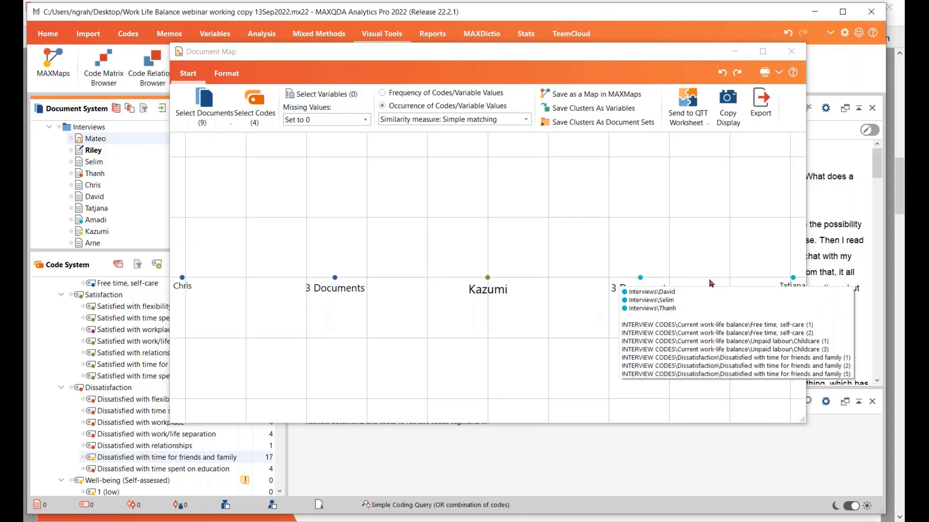
pyautogui.moveTo(694, 284)
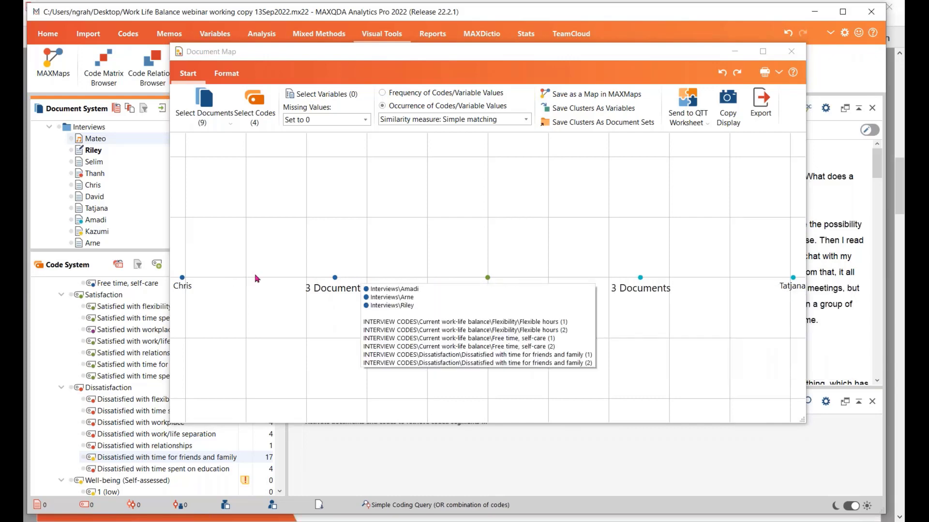
pyautogui.click(383, 93)
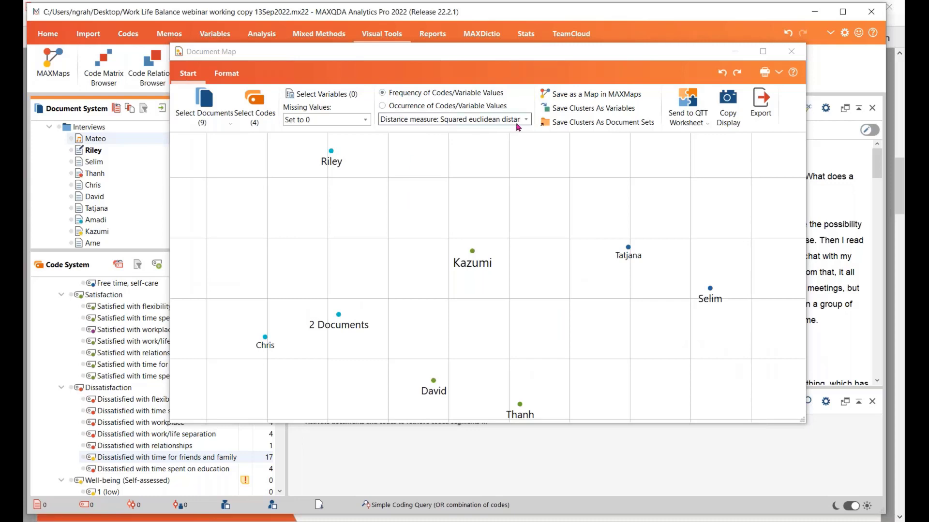
# Try Block distance as the distance measure for the map and restore Squared euclidean distance
pyautogui.click(526, 121)
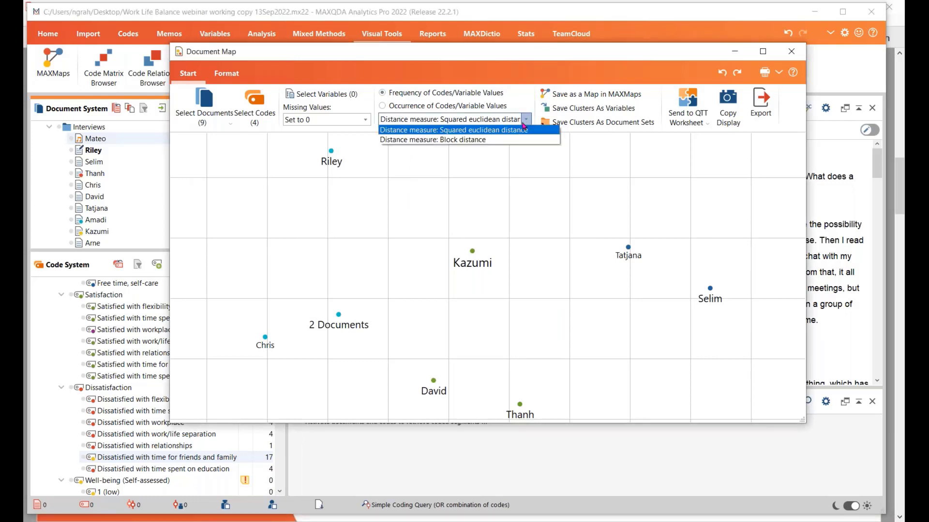
pyautogui.click(491, 140)
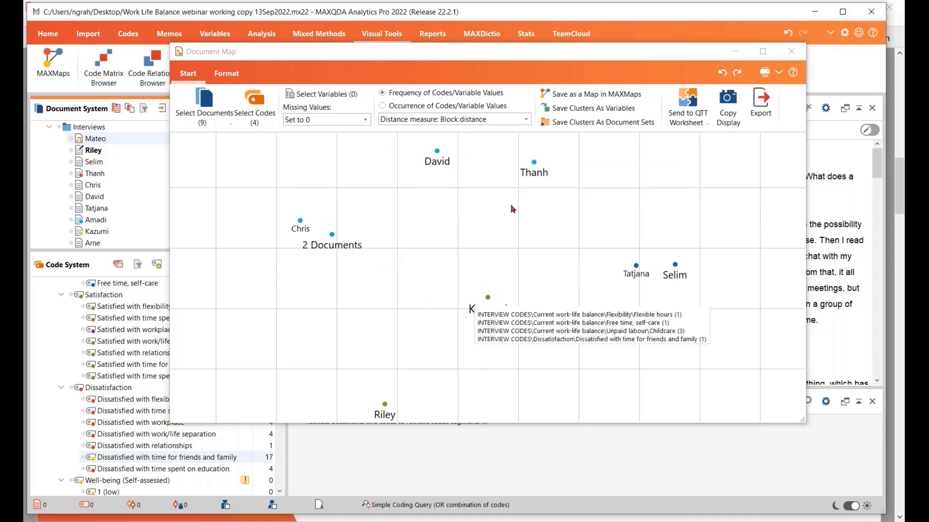
pyautogui.click(526, 121)
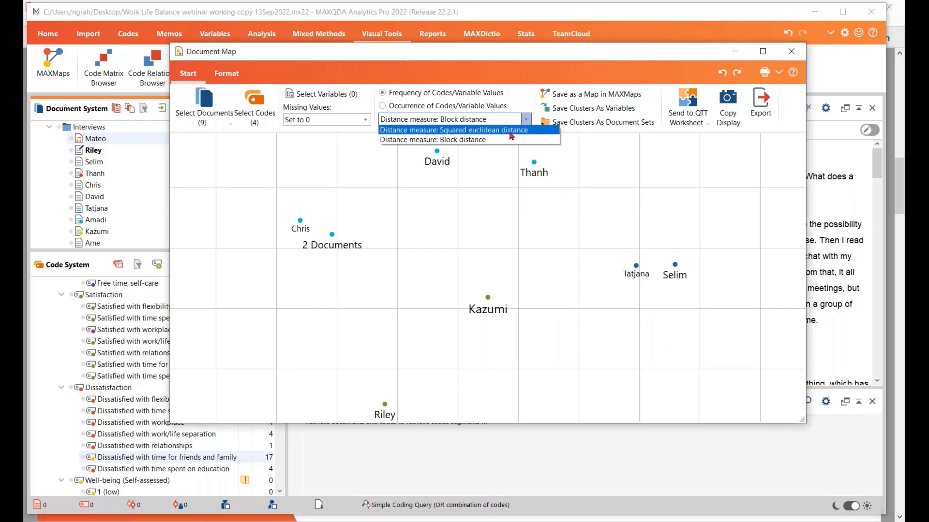
pyautogui.click(512, 131)
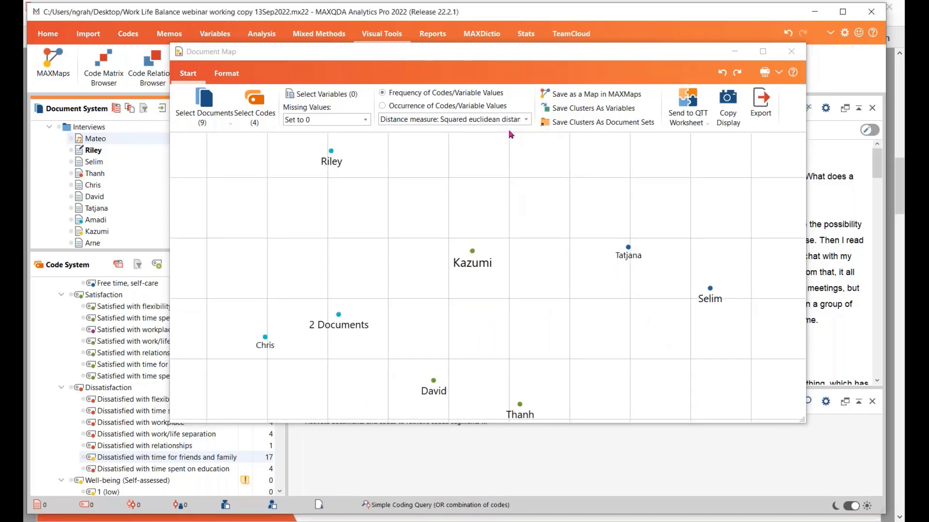
# Base the Document Map on the occurrence of codes and try Kuckartz & Rädiker zeta, Jaccard and Simple matching as similarity measures
pyautogui.click(383, 106)
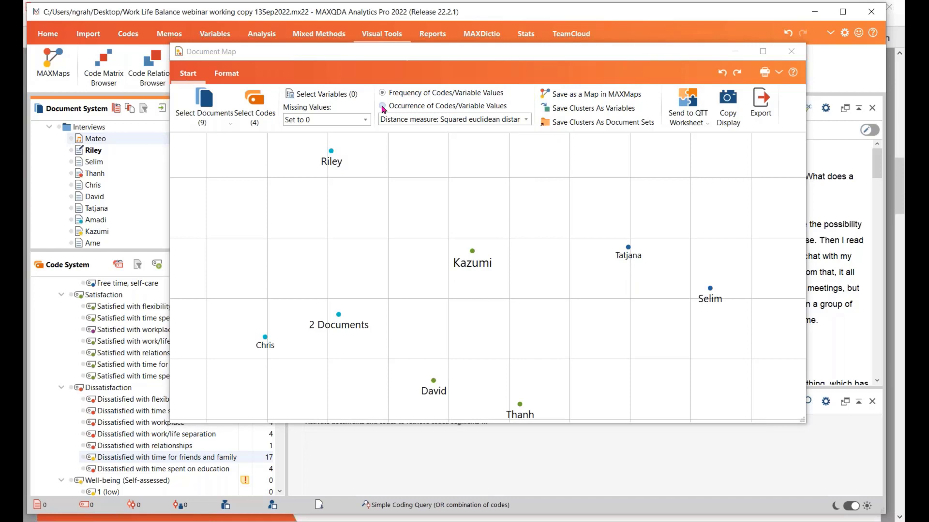
pyautogui.click(525, 120)
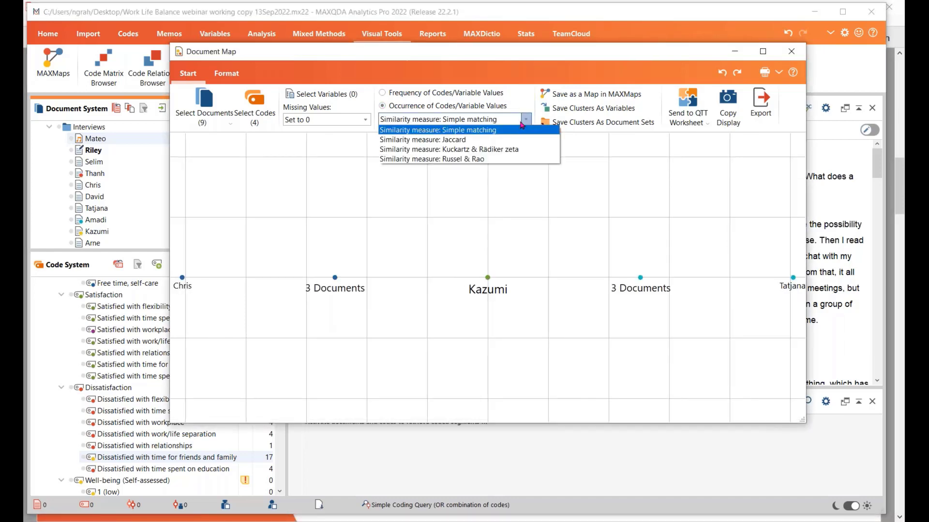
pyautogui.click(504, 150)
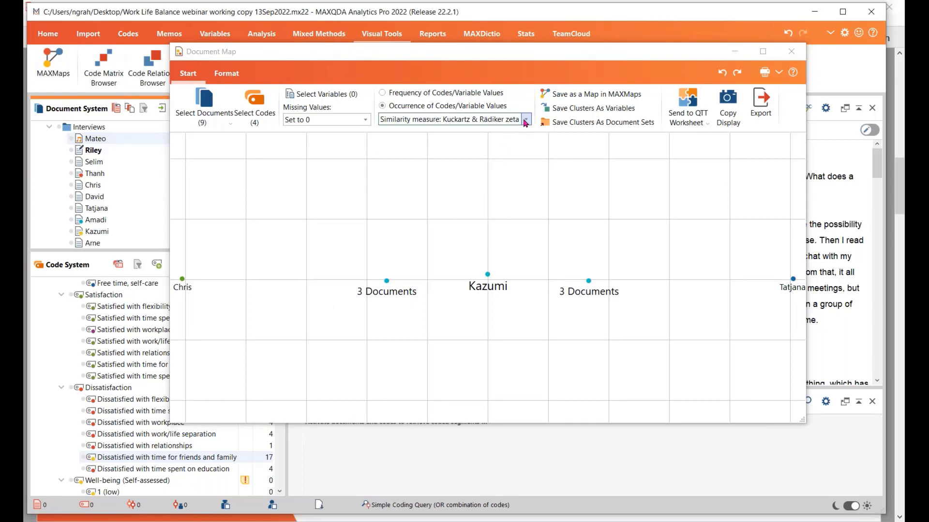
pyautogui.click(526, 120)
pyautogui.click(503, 141)
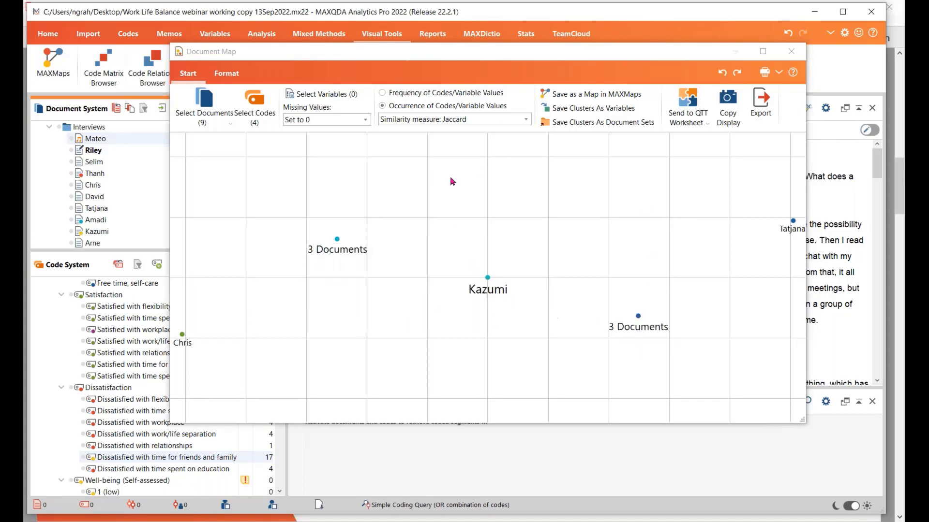
pyautogui.click(526, 120)
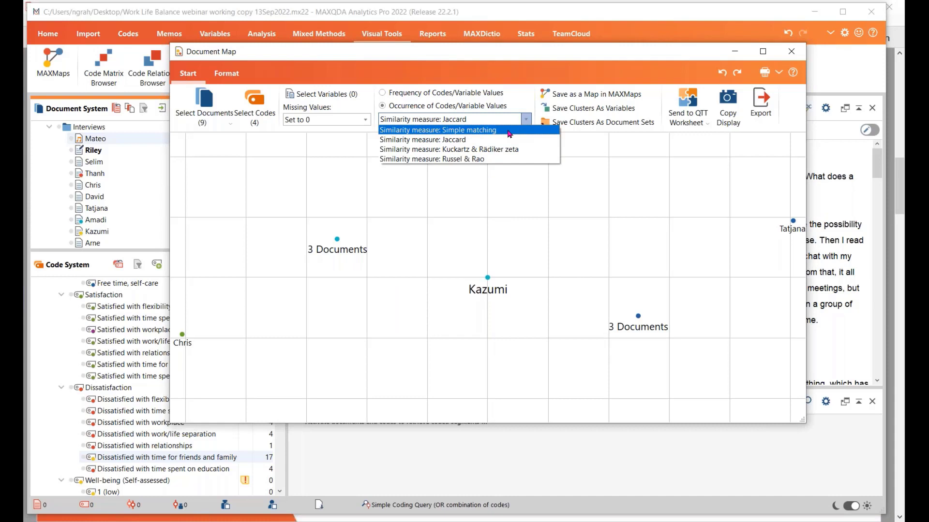
pyautogui.click(508, 134)
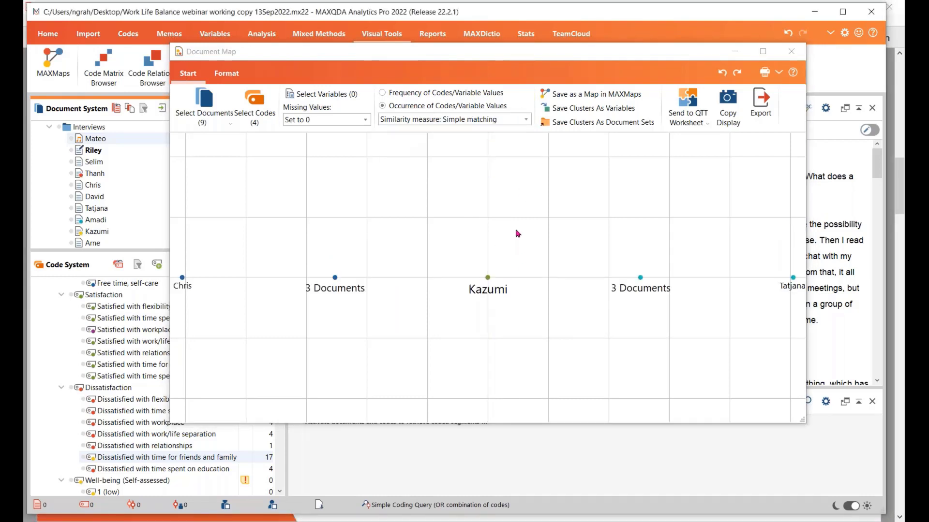
# Return the Document Map to the frequency of codes with Squared euclidean distance as the distance measure
pyautogui.click(226, 75)
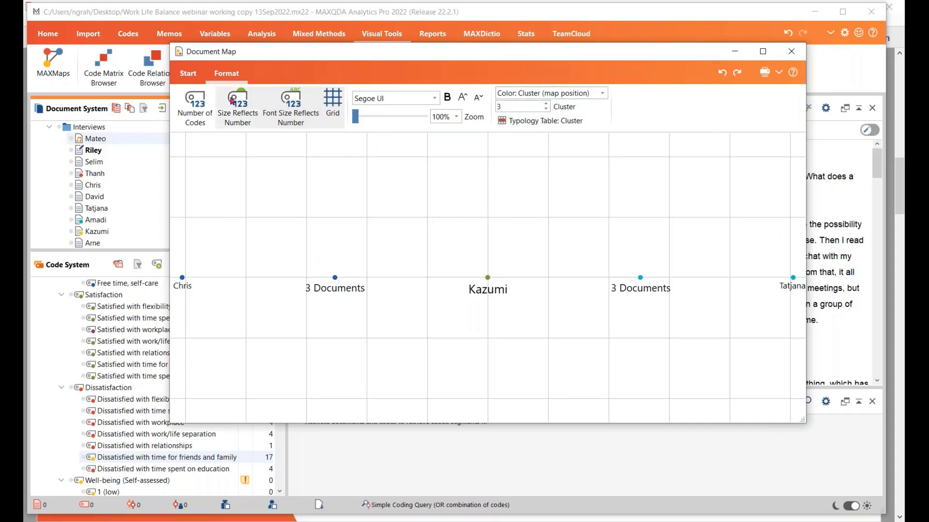
pyautogui.click(188, 74)
pyautogui.click(383, 93)
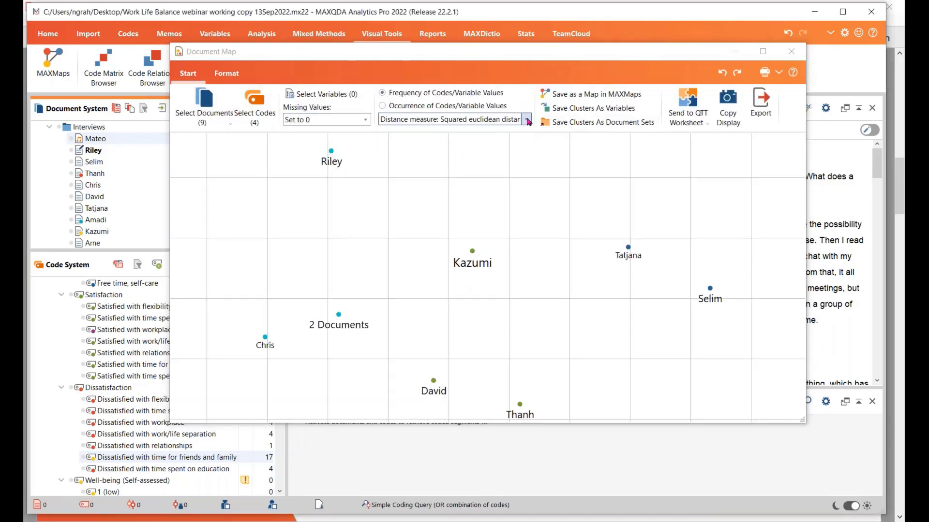
pyautogui.click(526, 120)
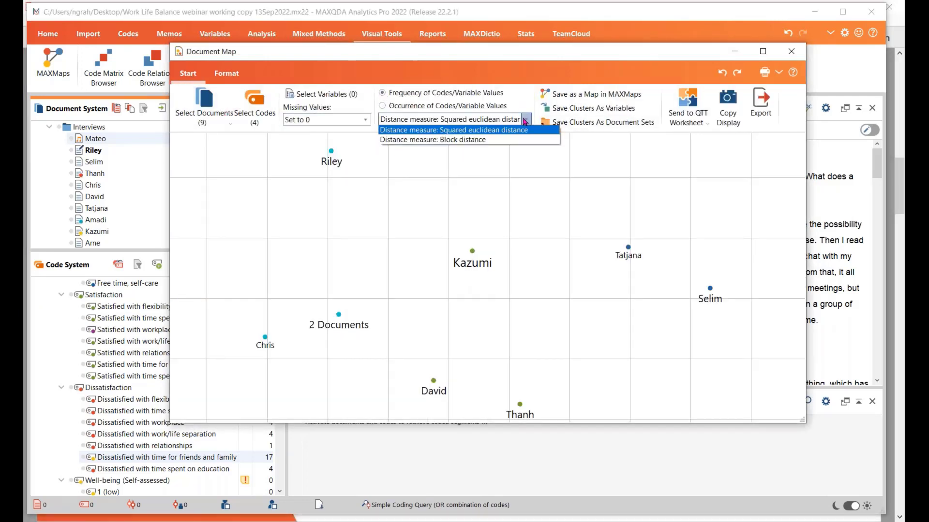
pyautogui.click(501, 131)
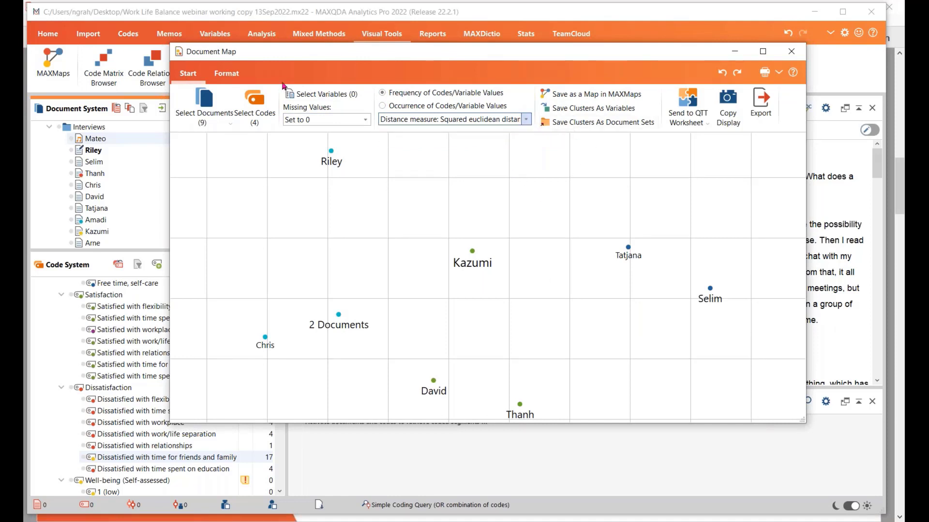
# Set the map's number of clusters to 4 and inspect the code frequencies behind the regrouped documents
pyautogui.click(227, 75)
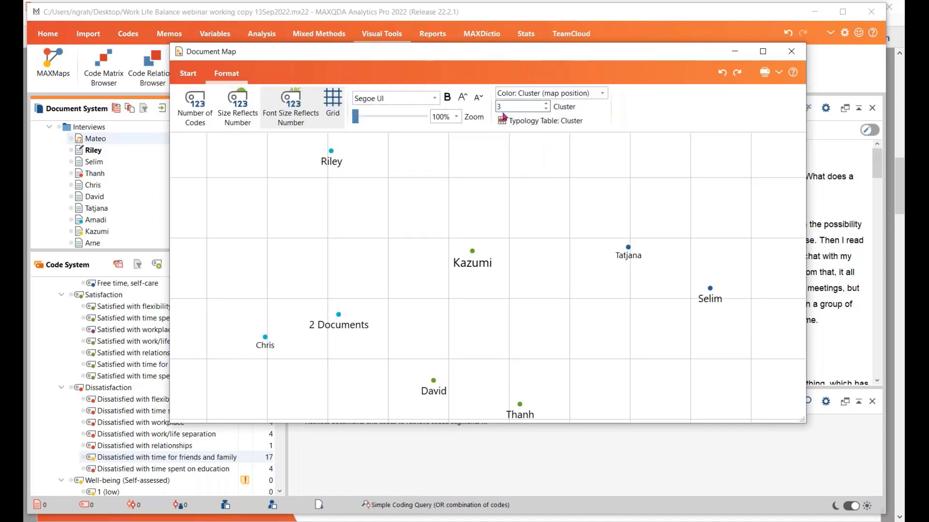
pyautogui.click(546, 104)
pyautogui.moveTo(331, 161)
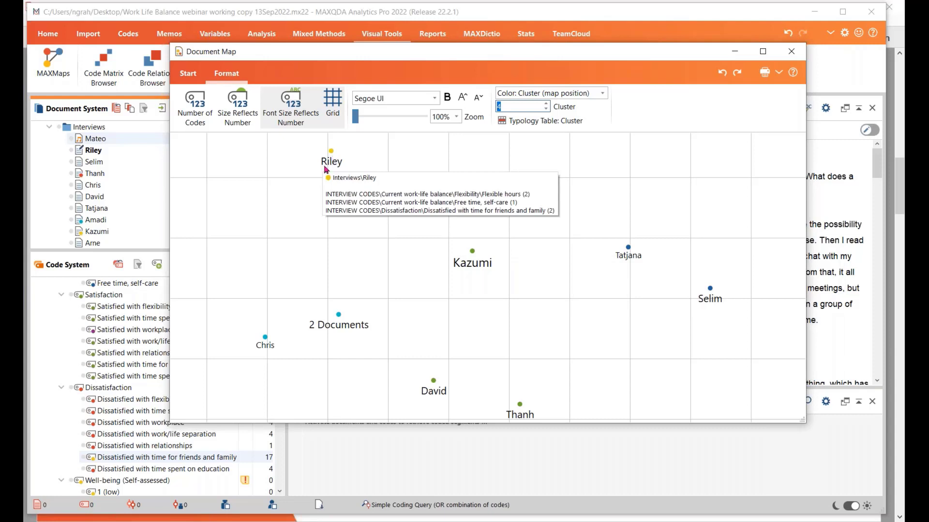
pyautogui.moveTo(344, 319)
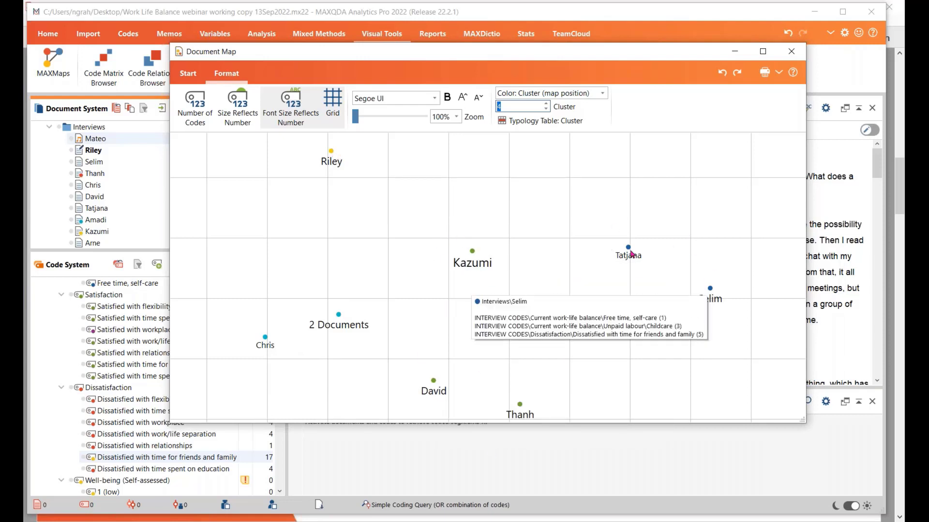
pyautogui.moveTo(677, 274)
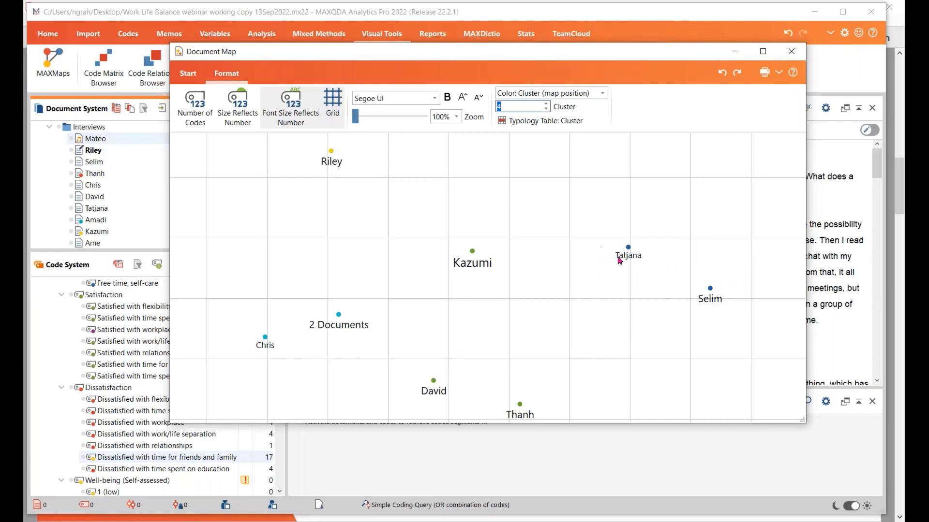
pyautogui.moveTo(663, 239)
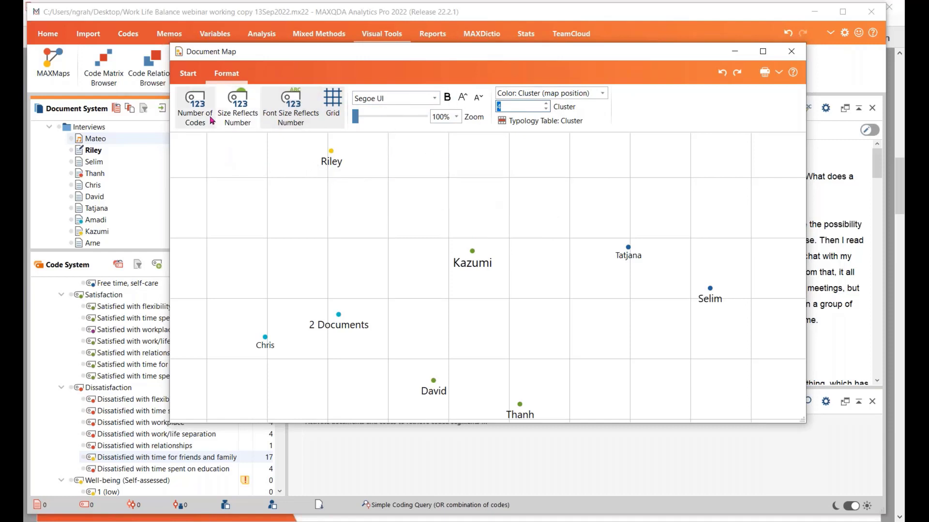
# Display the number of codes beside each document label in the map and close the Document Map
pyautogui.click(195, 102)
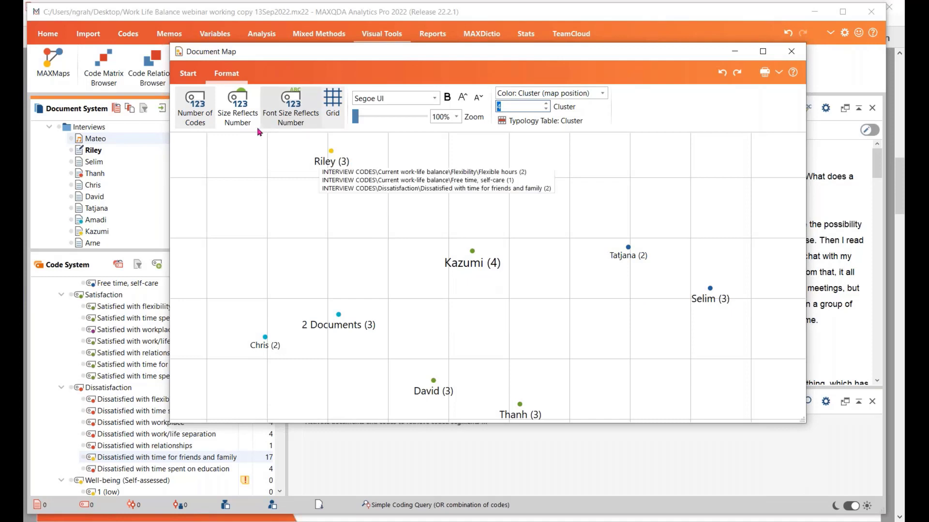
pyautogui.click(190, 74)
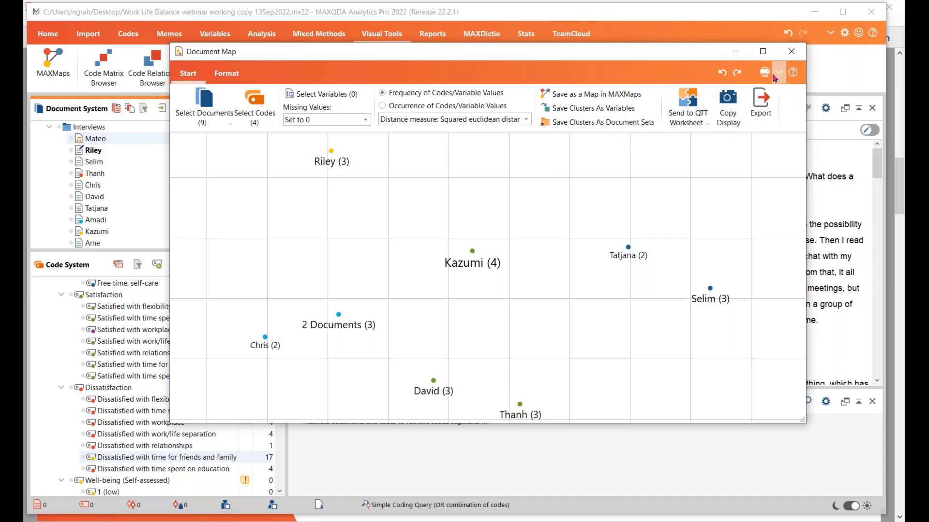
pyautogui.click(794, 51)
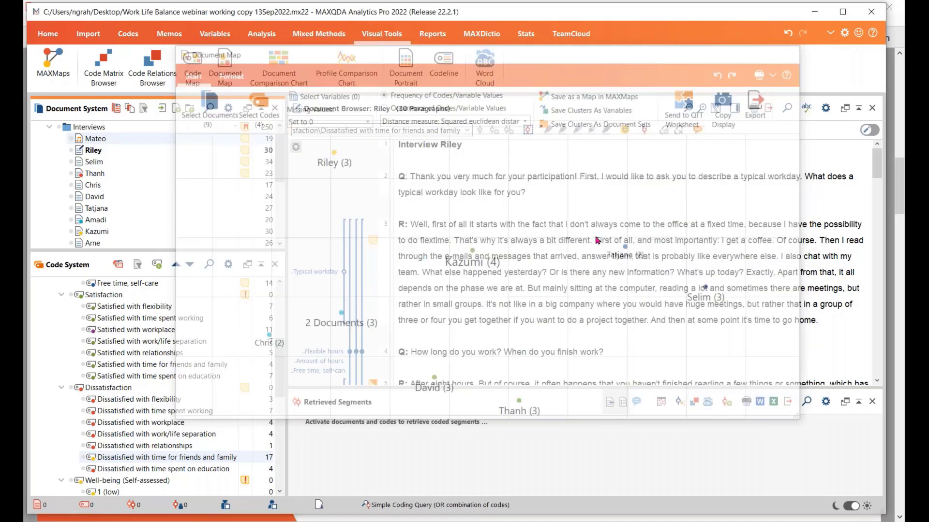
# Open Similarity Analysis for Documents and compare the interviews' values in the existing similarity and distance matrices
pyautogui.click(315, 34)
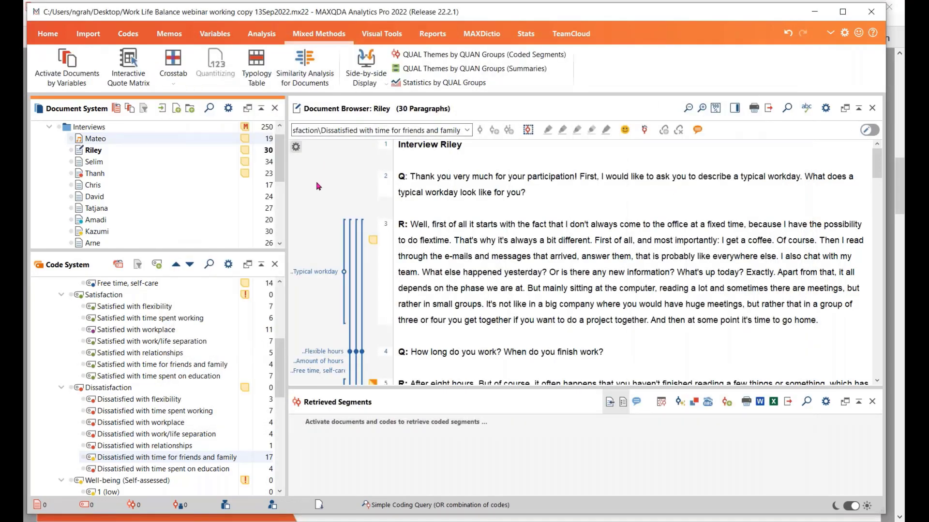
pyautogui.click(301, 59)
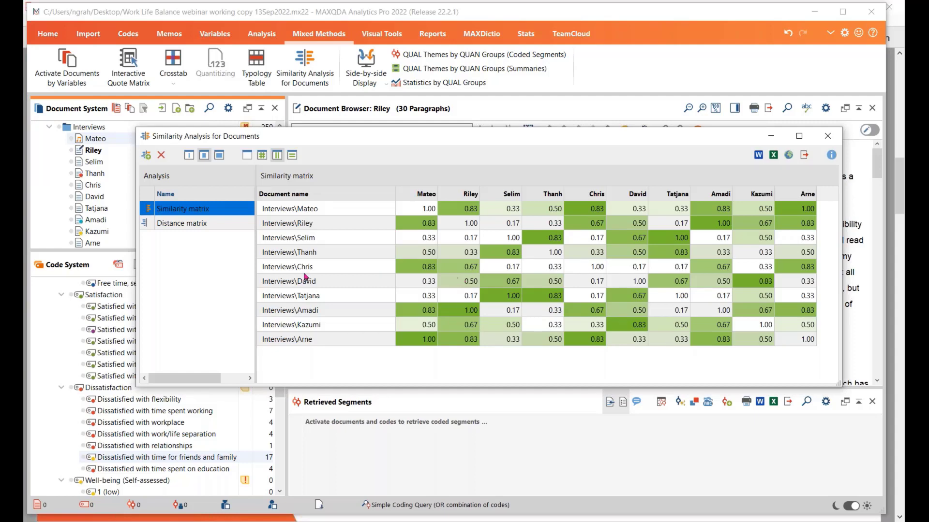
pyautogui.click(196, 226)
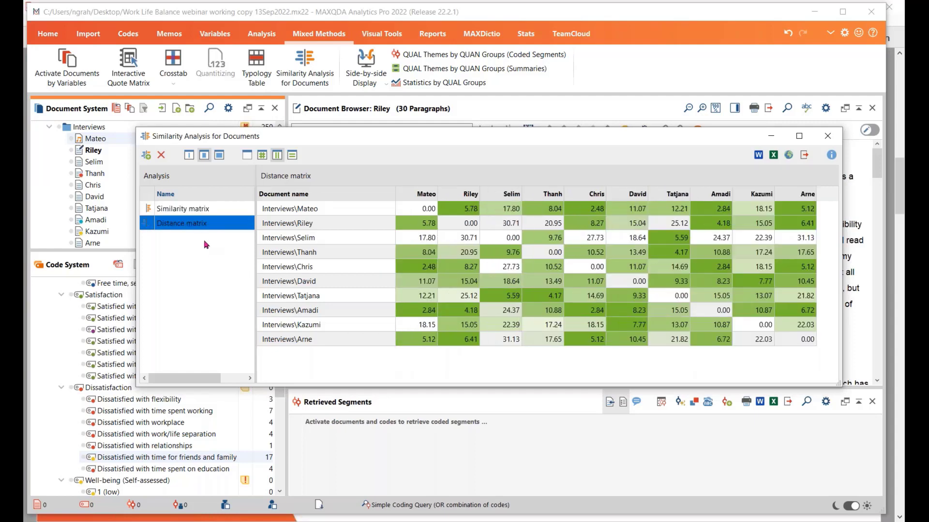
pyautogui.click(193, 211)
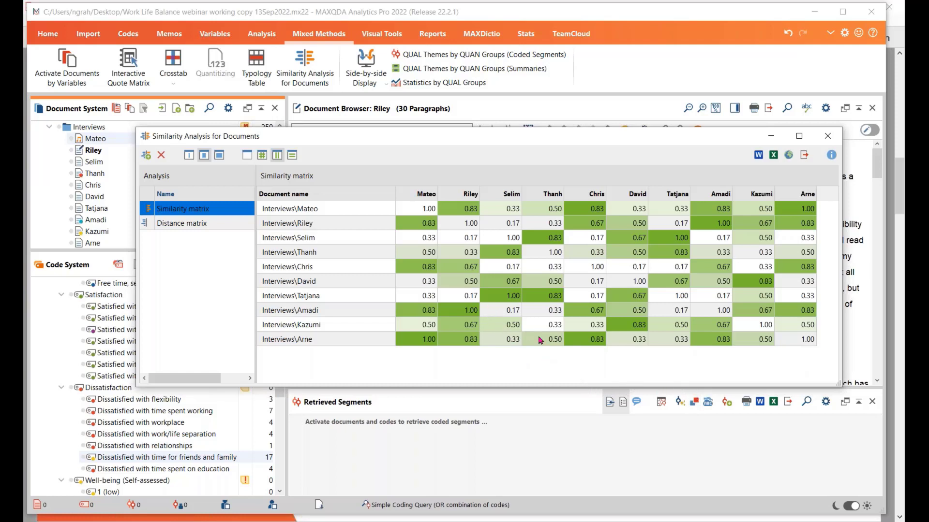
pyautogui.click(505, 299)
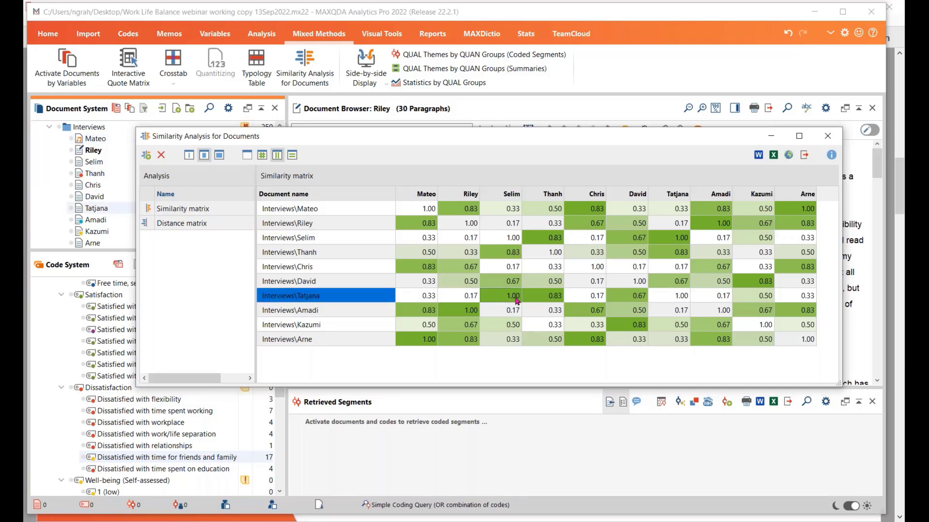
pyautogui.click(462, 315)
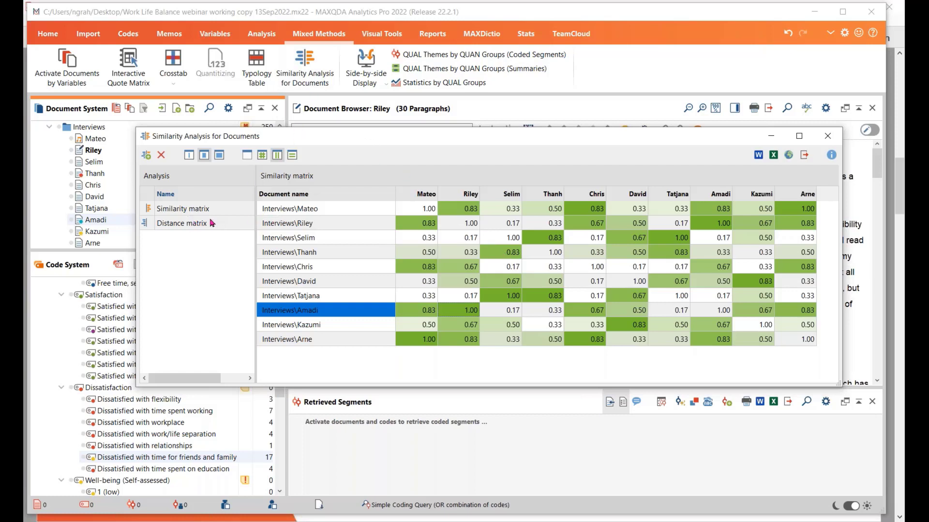
# Review the code existence and code frequency measures offered for a new similarity/distance matrix without creating one
pyautogui.click(147, 156)
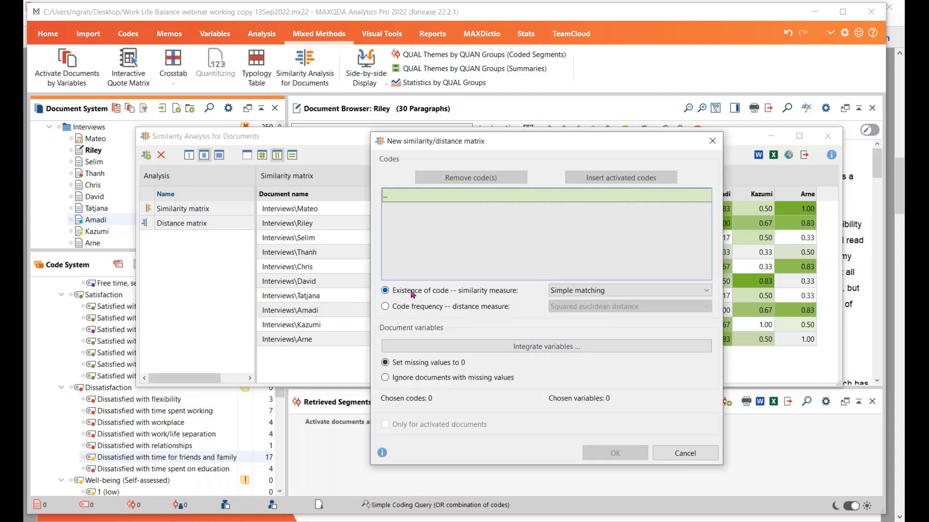
pyautogui.click(385, 306)
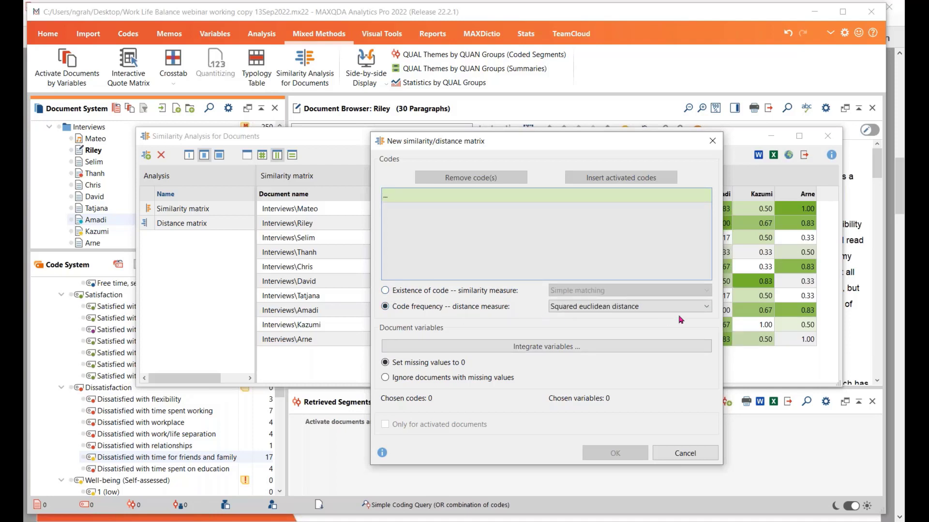
pyautogui.click(706, 309)
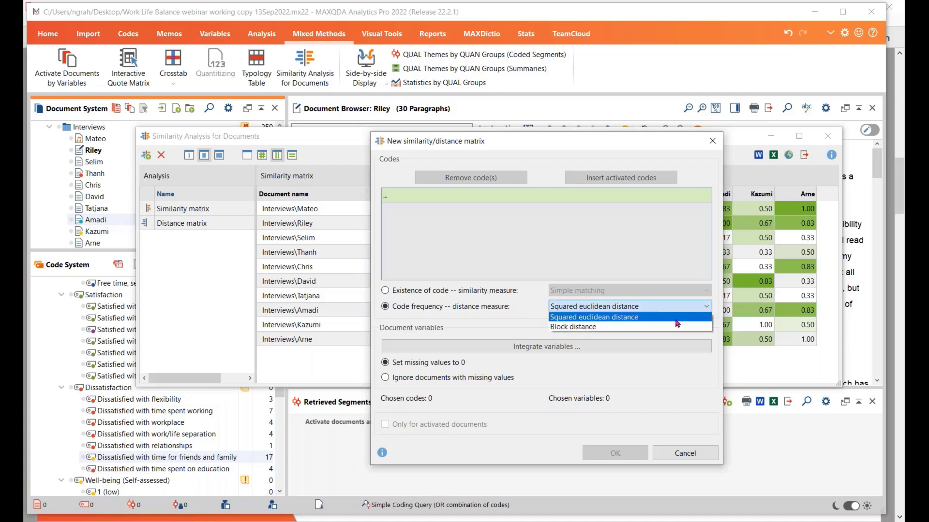
pyautogui.click(386, 293)
pyautogui.click(386, 291)
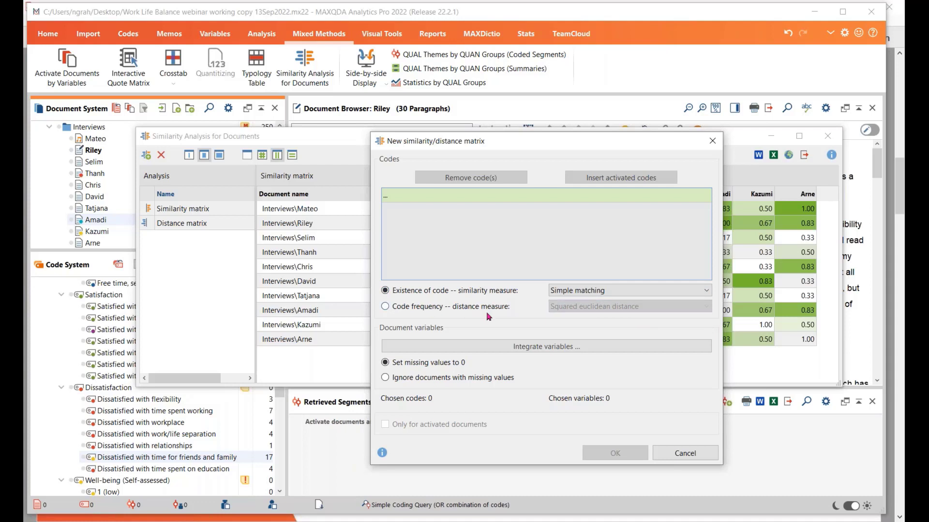
pyautogui.click(707, 292)
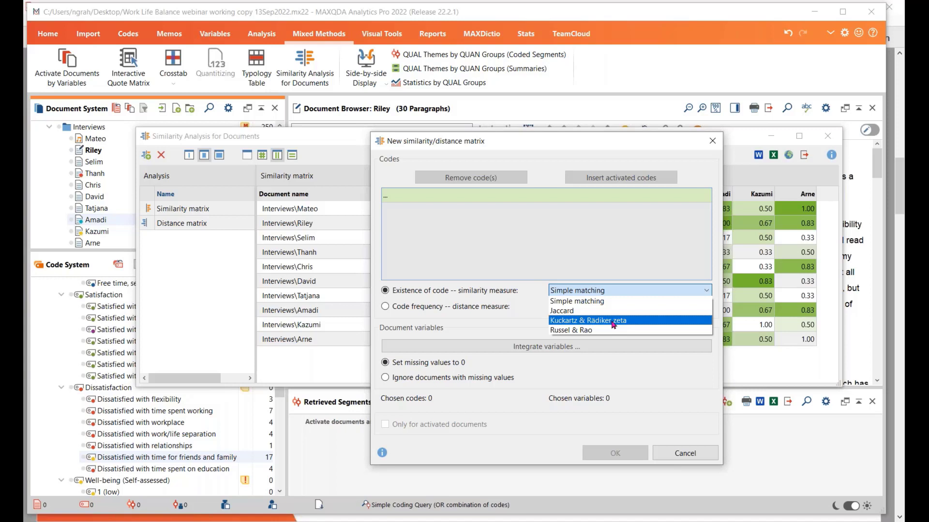
pyautogui.click(563, 244)
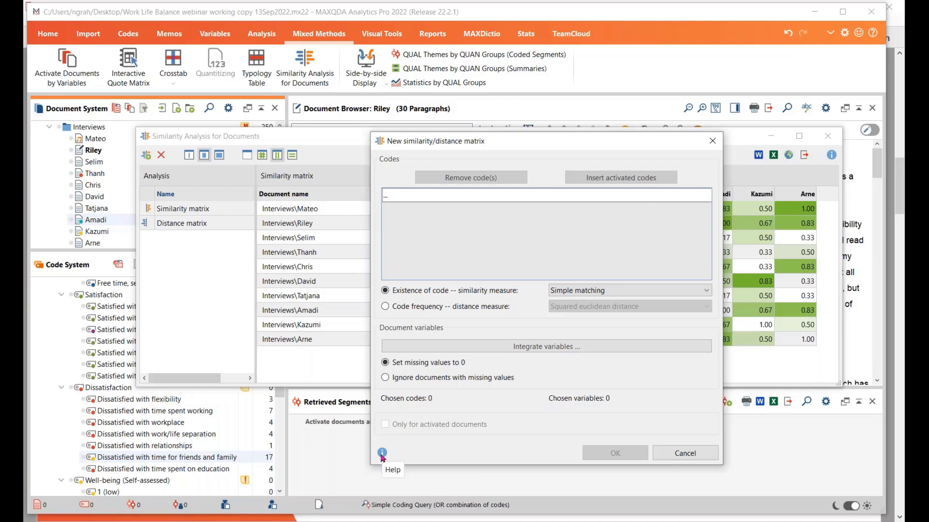
pyautogui.click(695, 453)
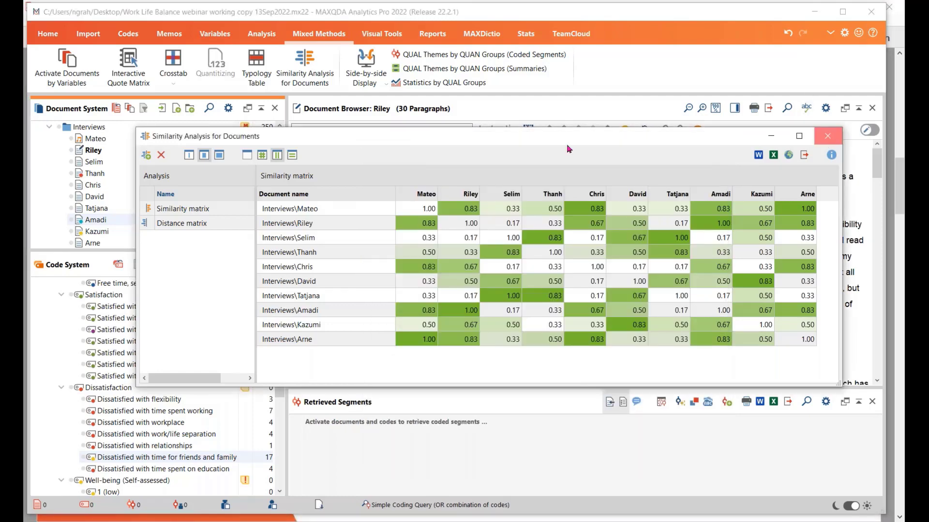
# Close the similarity analysis and consult the Summary of suitable functions slide in Adobe Acrobat Reader before returning to MAXQDA
pyautogui.click(827, 136)
pyautogui.hotkey('alt', 'Tab')
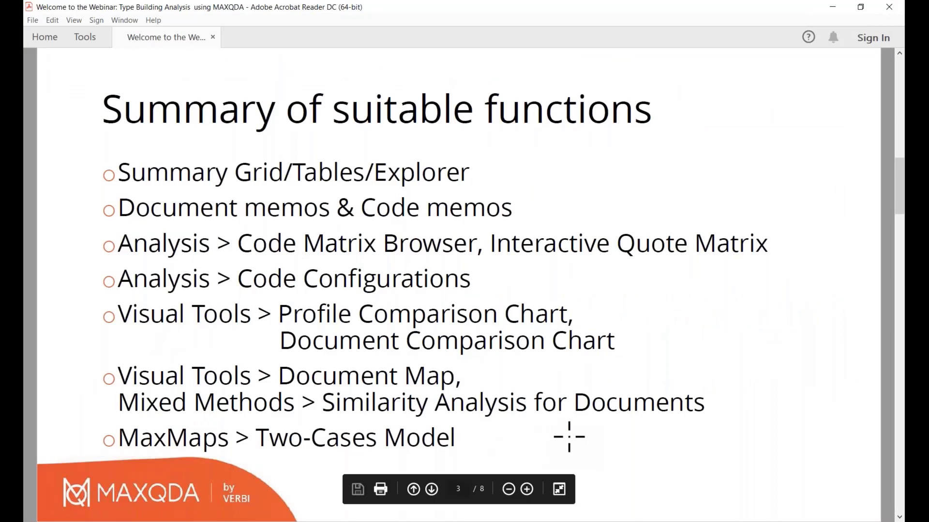
pyautogui.hotkey('alt', 'Tab')
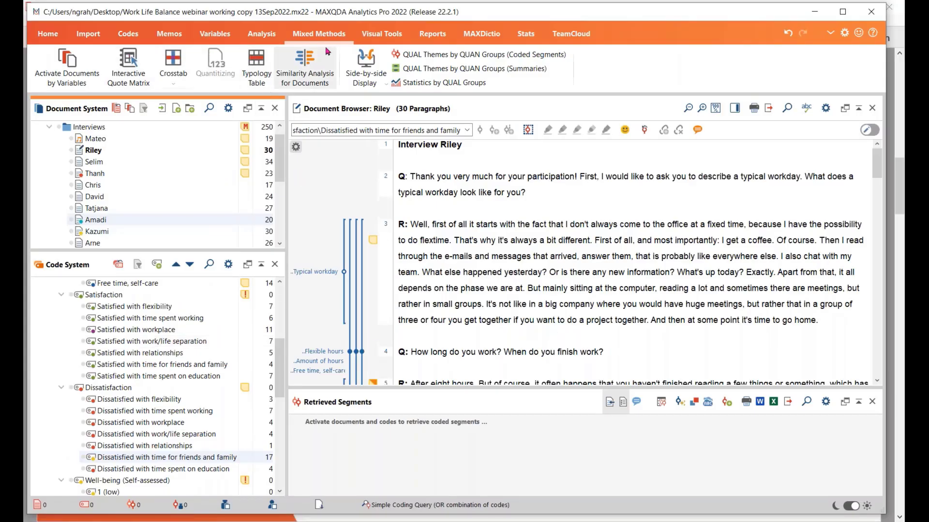
# Start a Two-Cases Model in MAXMaps and add the eighth and ninth documents of the Interviews group as its two cases
pyautogui.click(389, 36)
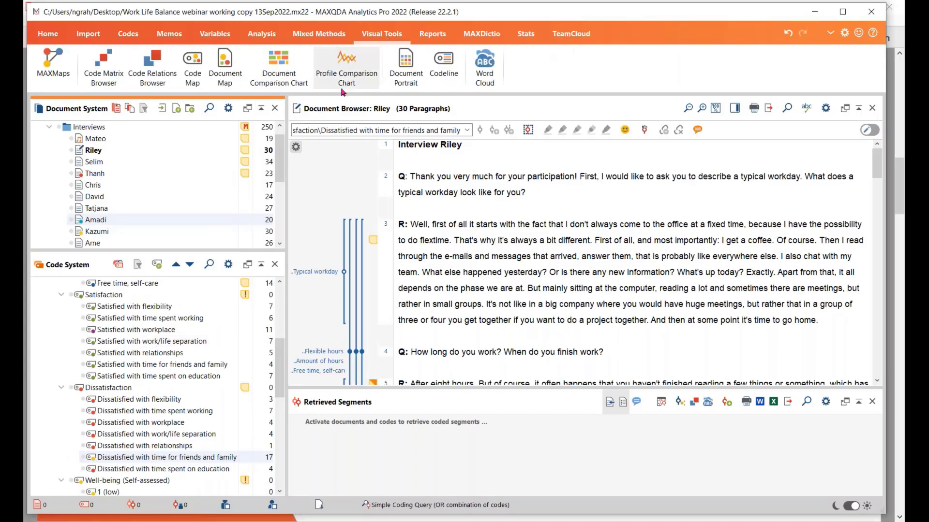
pyautogui.click(52, 63)
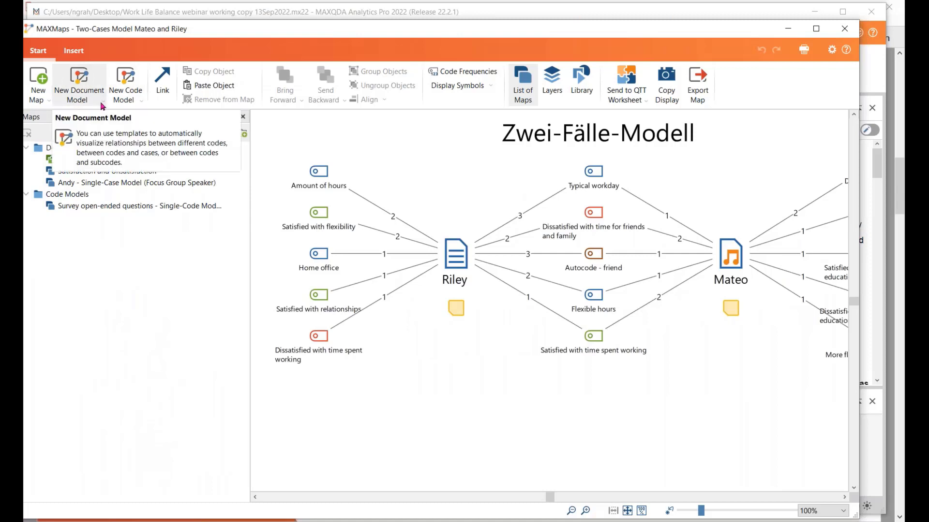
pyautogui.click(103, 101)
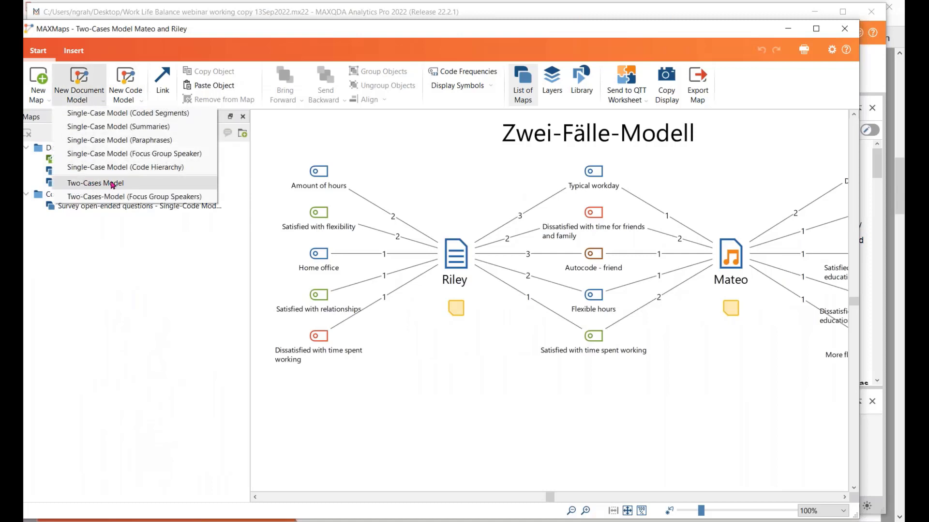
pyautogui.click(113, 183)
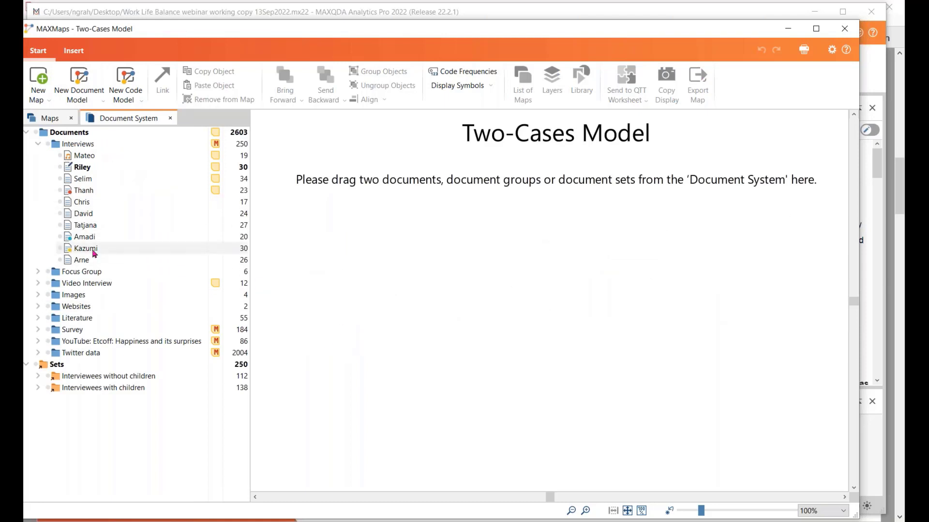
pyautogui.moveTo(100, 236); pyautogui.dragTo(456, 270)
pyautogui.moveTo(109, 252); pyautogui.dragTo(607, 274)
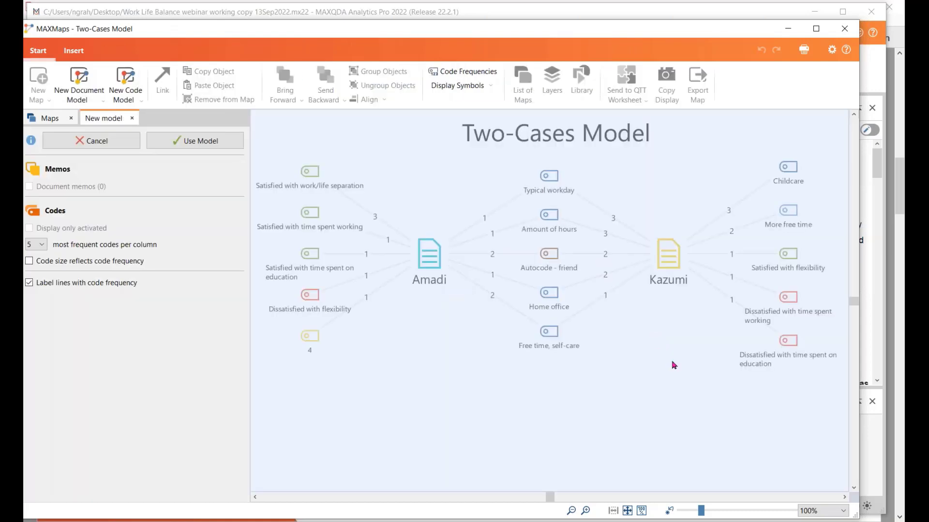